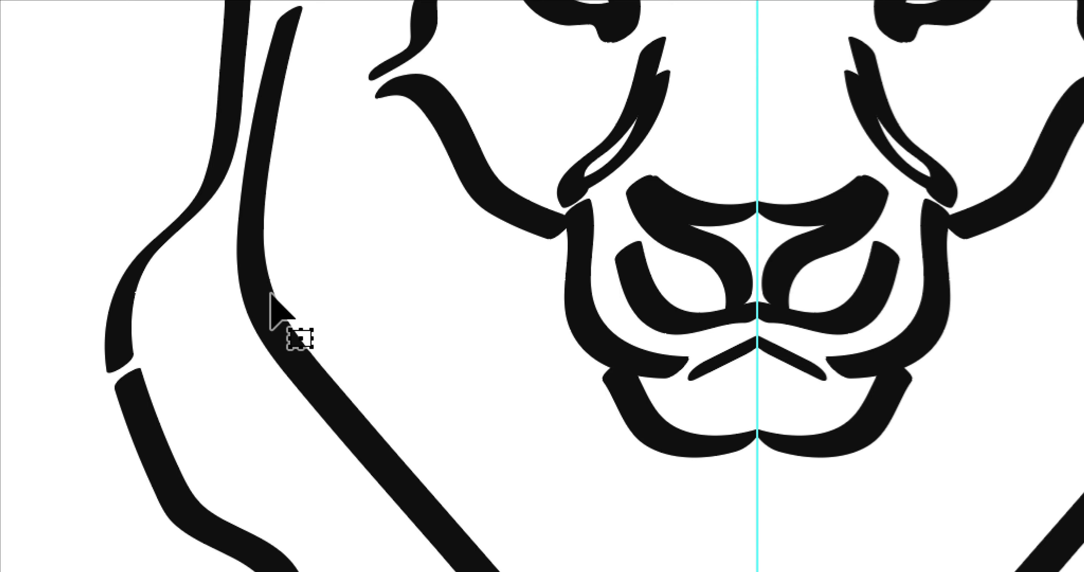
# Step: Isolate the lion's mirror repeat for editing and clear the selection
pyautogui.rightClick(273, 299)
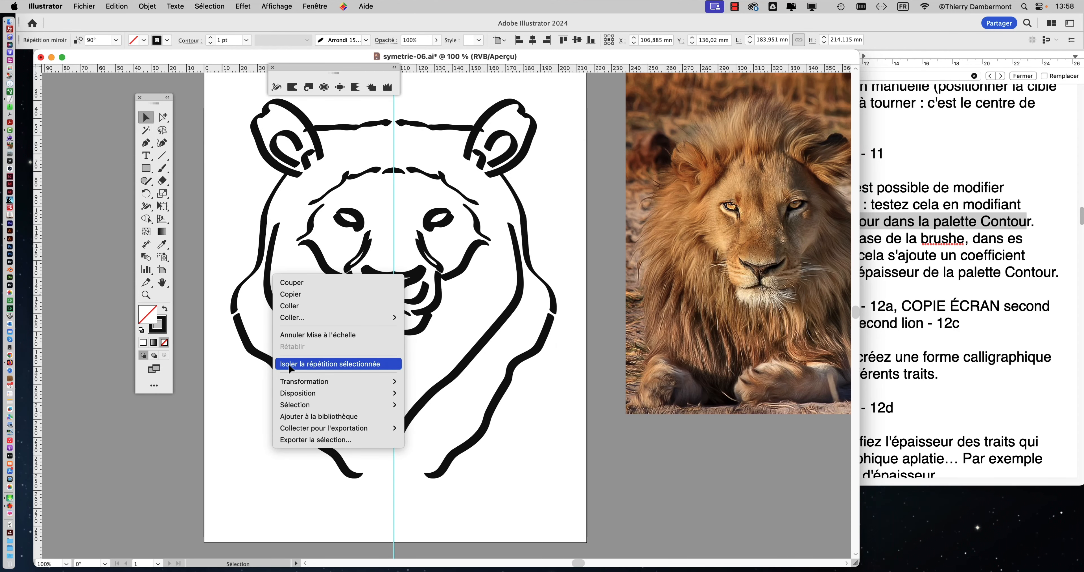
pyautogui.click(286, 353)
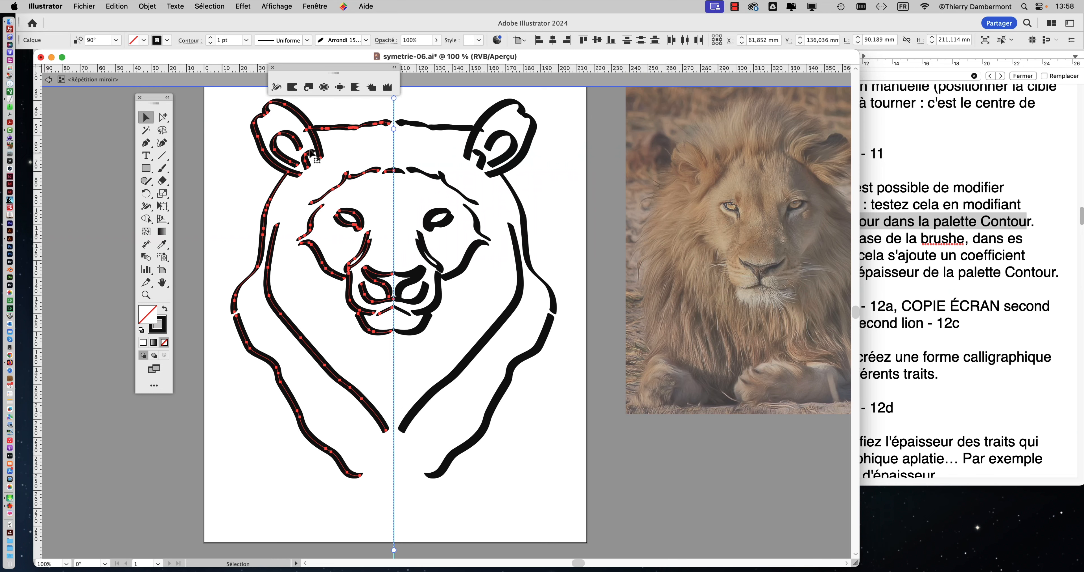
pyautogui.click(245, 162)
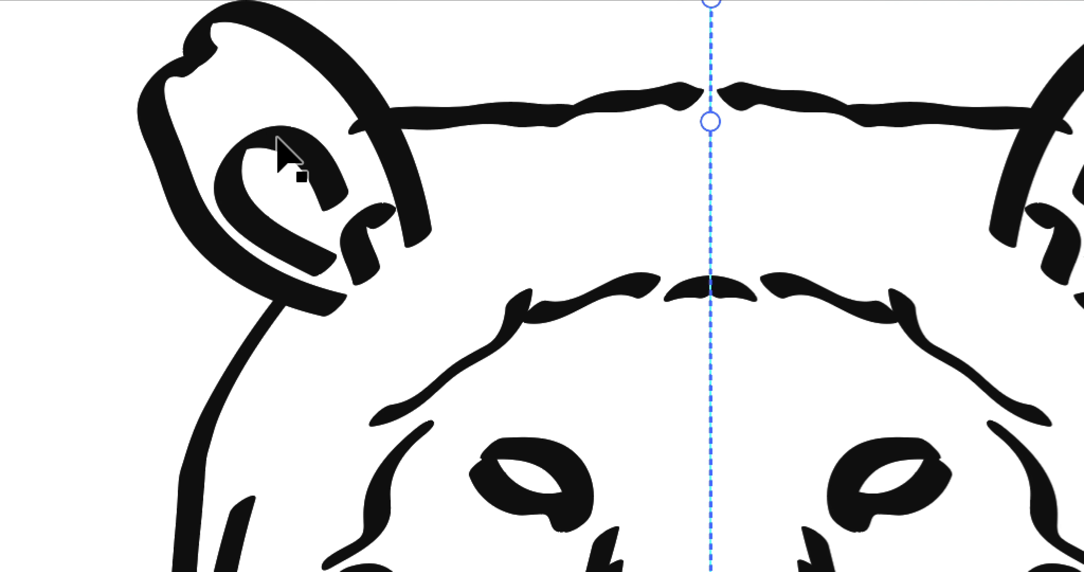
# Step: Display the Contour settings and set the stroke weight of the two inner strokes of the lion's left-hand ear to 0,5 pt
pyautogui.click(411, 54)
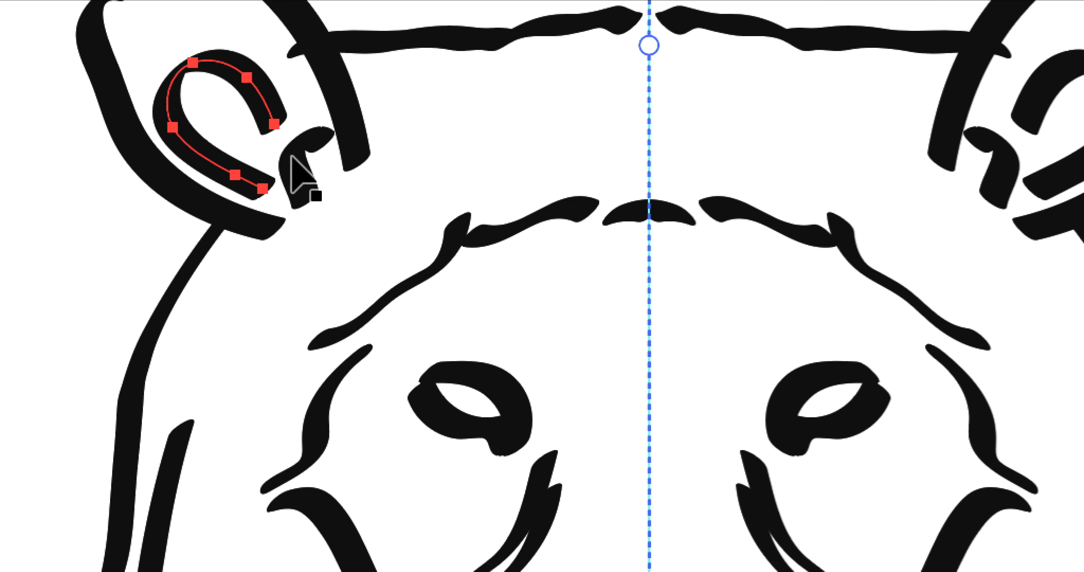
pyautogui.keyDown('shift'); pyautogui.click(353, 233); pyautogui.keyUp('shift')
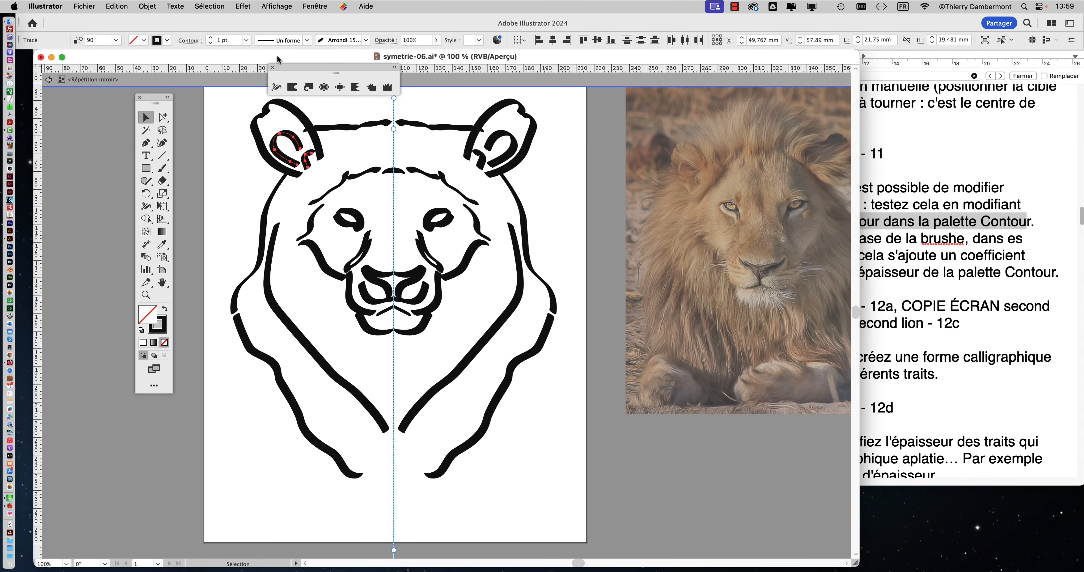
pyautogui.click(315, 6)
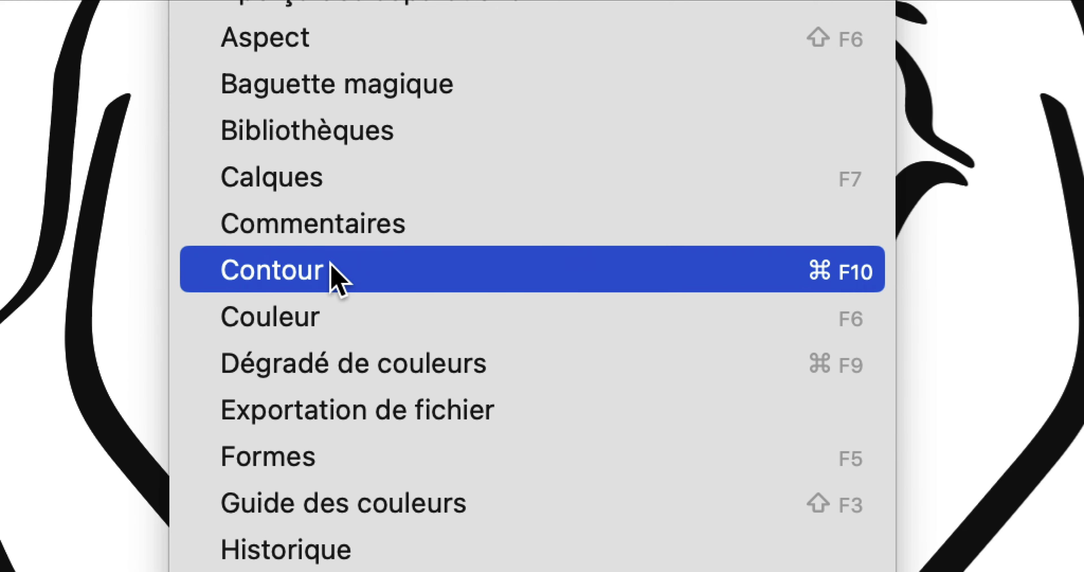
pyautogui.click(331, 264)
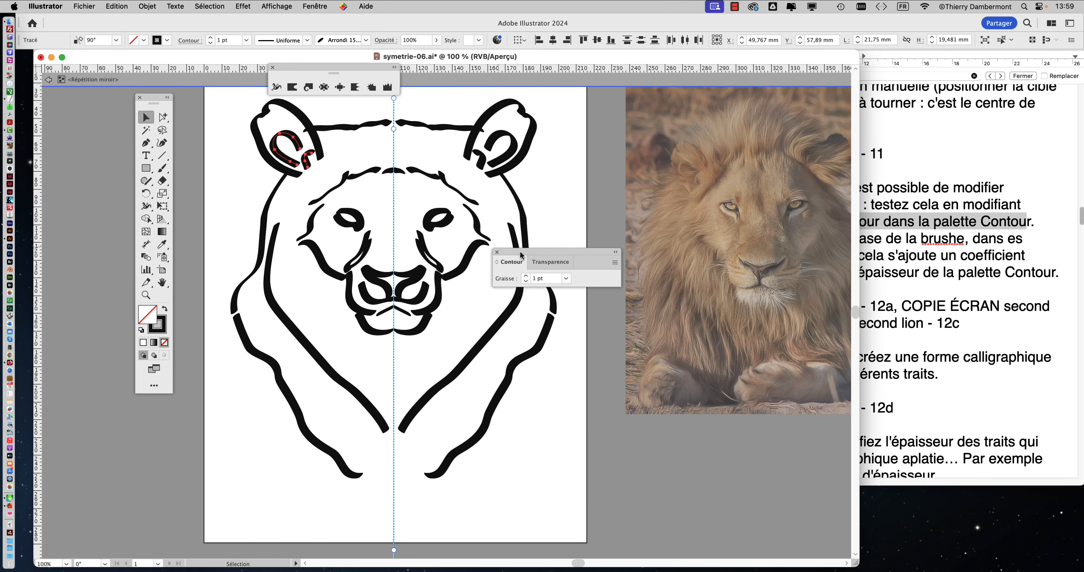
pyautogui.moveTo(521, 254); pyautogui.dragTo(297, 185)
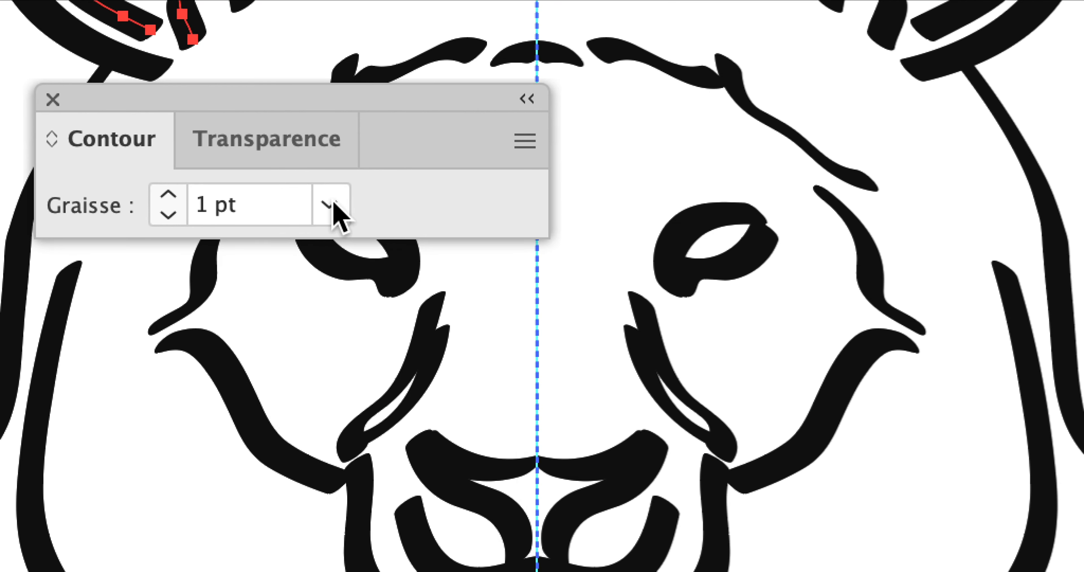
pyautogui.click(335, 205)
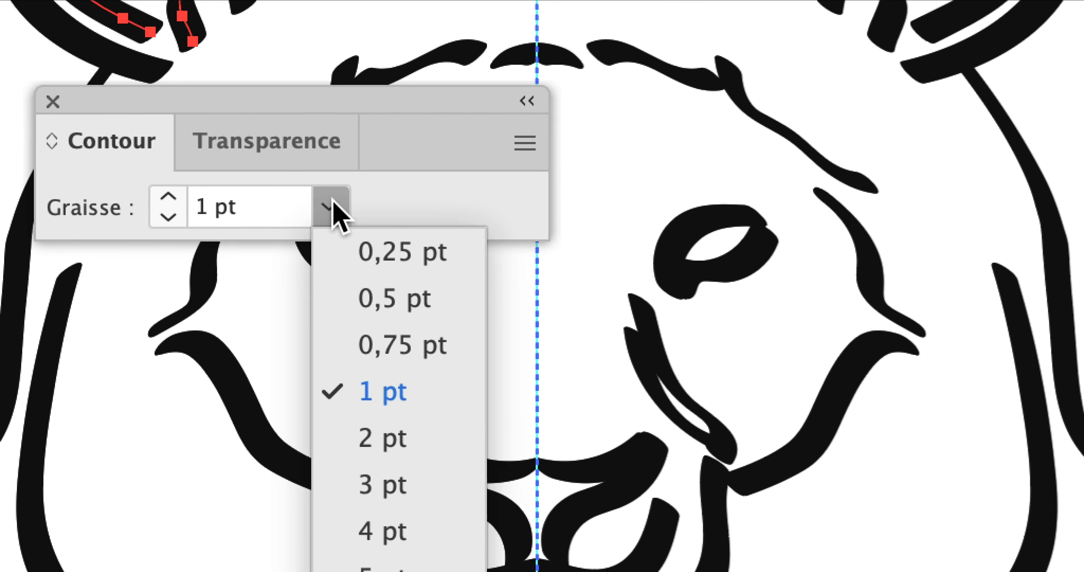
pyautogui.click(339, 224)
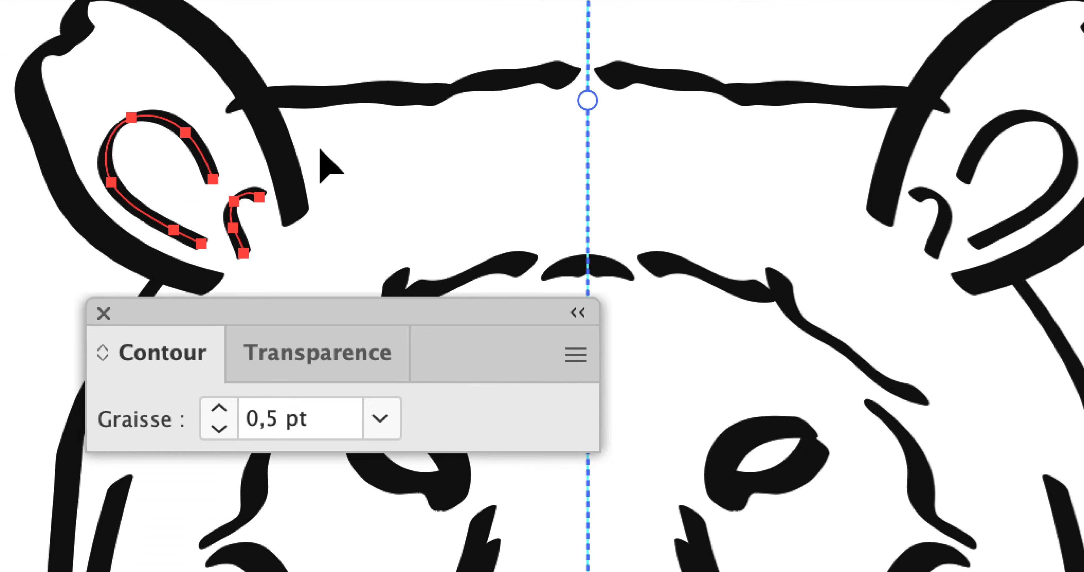
pyautogui.click(320, 150)
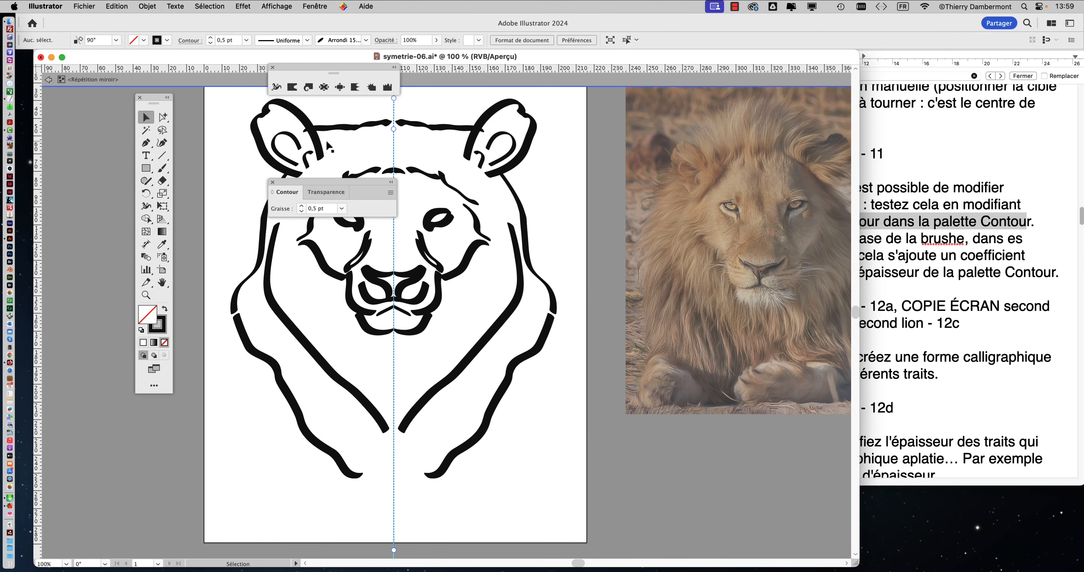
# Step: Set the stroke weight of the large curved stroke inside the left-hand ear to 0,75 pt
pyautogui.moveTo(327, 182); pyautogui.dragTo(528, 143)
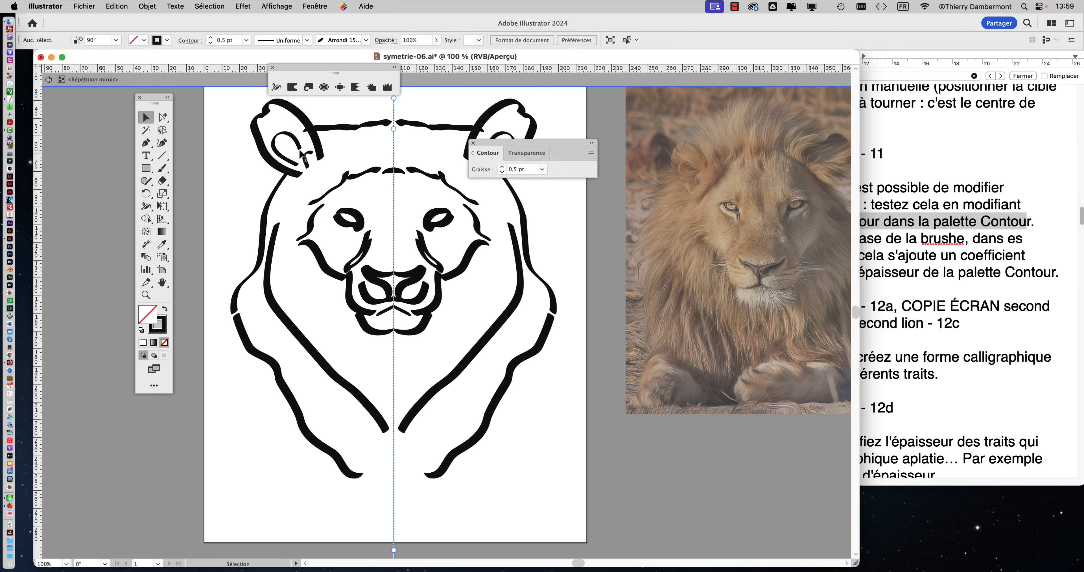
pyautogui.click(295, 141)
pyautogui.click(536, 170)
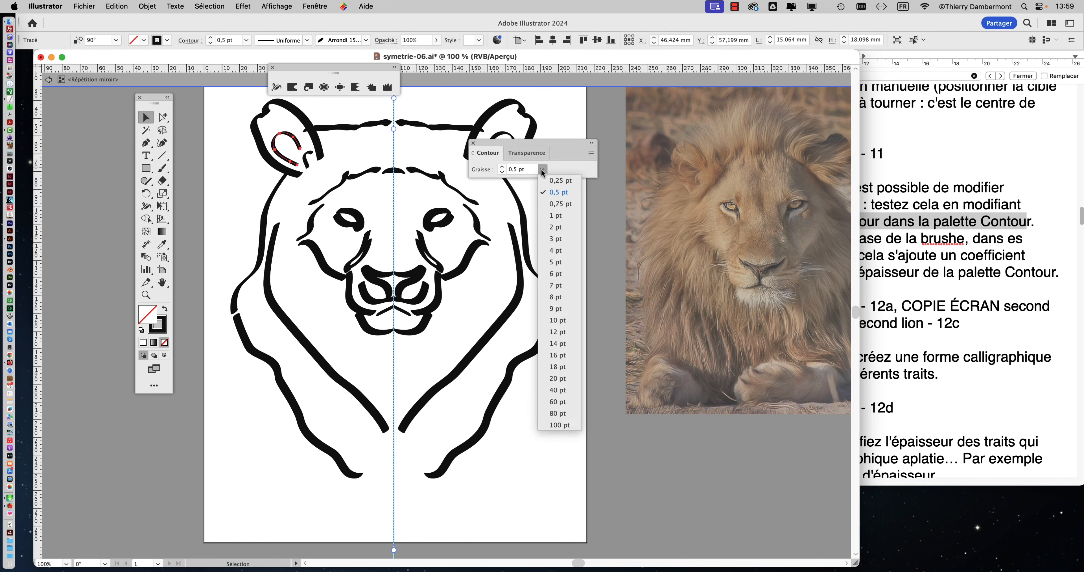
pyautogui.click(558, 209)
pyautogui.click(365, 160)
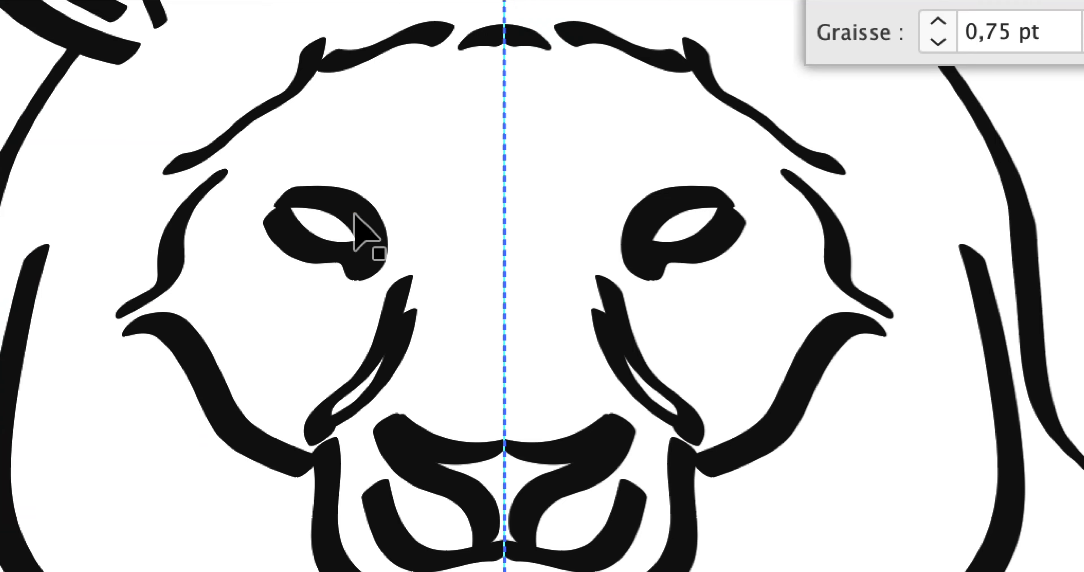
# Step: Set the stroke weight of the lower eyelid stroke of the left-hand eye to 0,5 pt
pyautogui.click(355, 216)
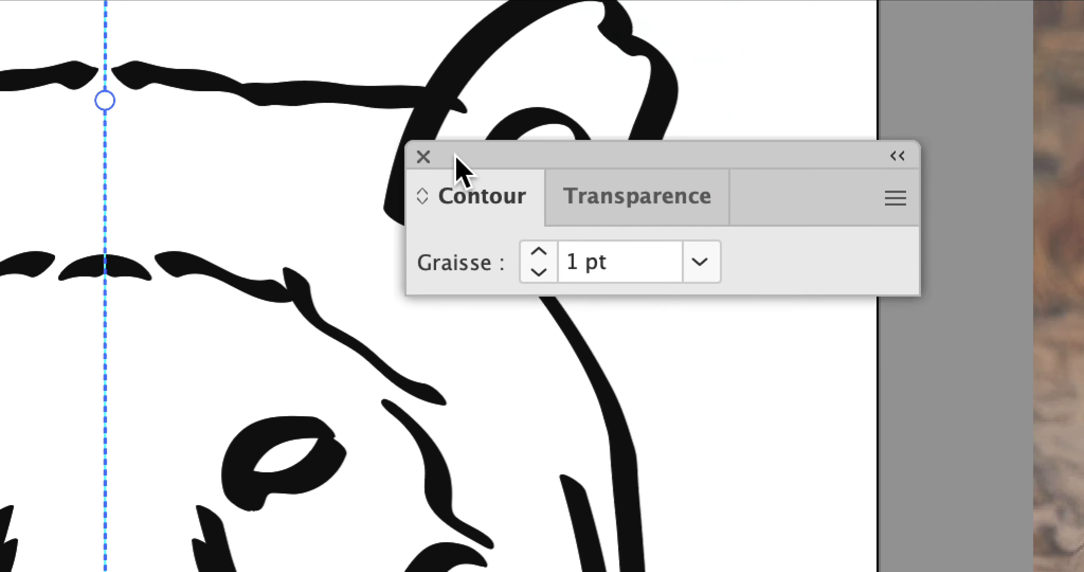
pyautogui.moveTo(470, 101); pyautogui.dragTo(349, 230)
pyautogui.click(593, 338)
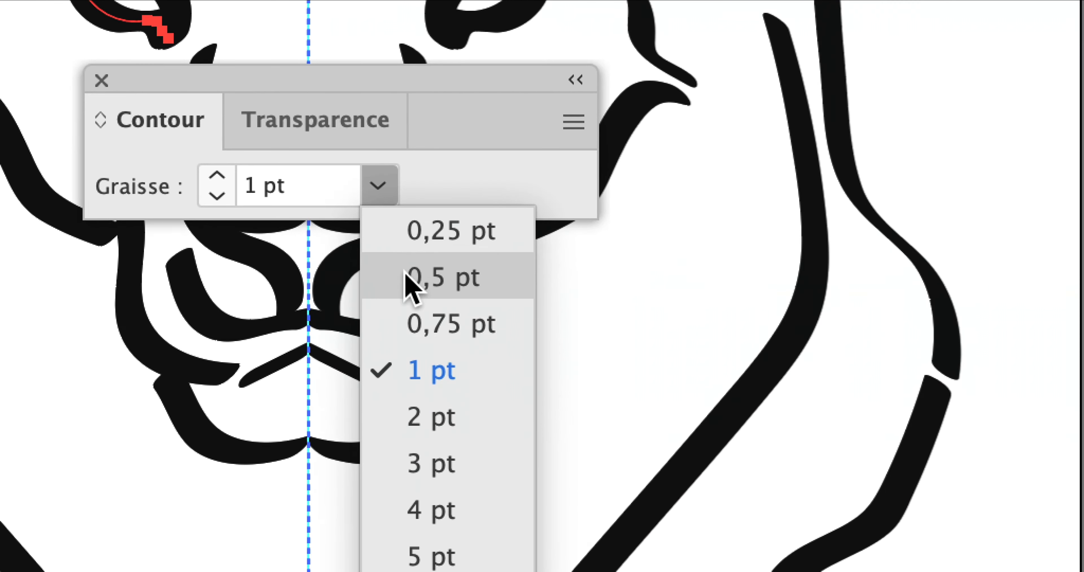
pyautogui.click(405, 271)
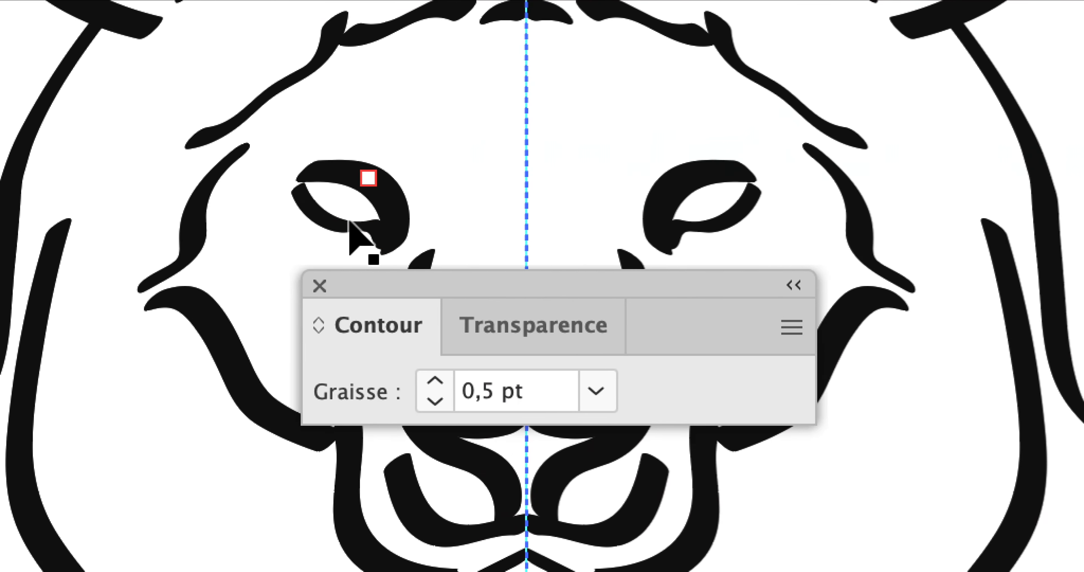
pyautogui.click(349, 222)
# Step: Compare the stroke weights of the upper and lower eyelid strokes, keeping the Contour settings clear of the face
pyautogui.click(351, 171)
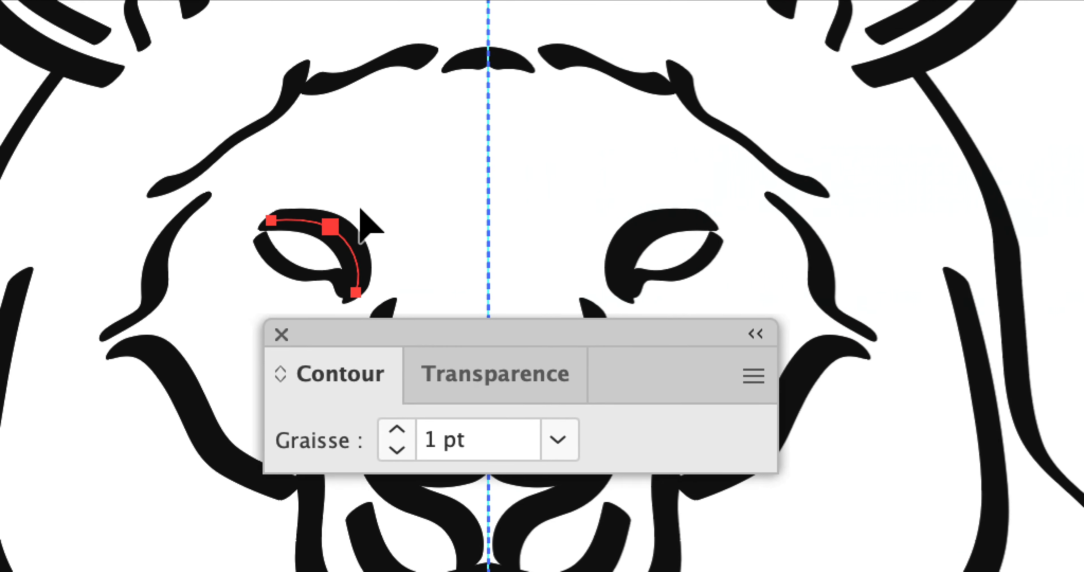
pyautogui.click(368, 216)
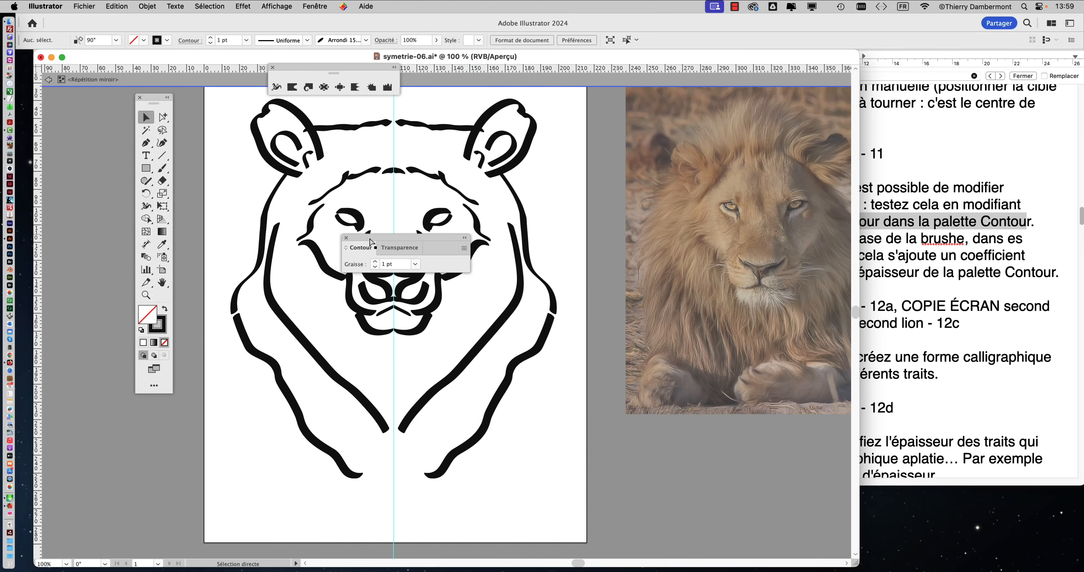
pyautogui.press('v')
pyautogui.moveTo(370, 241); pyautogui.dragTo(552, 235)
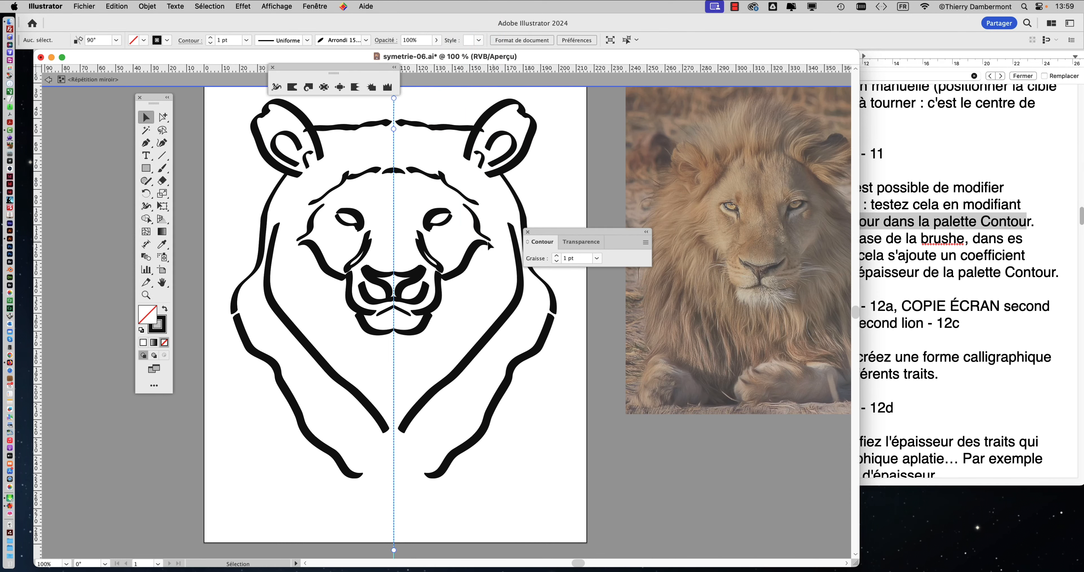
pyautogui.scroll(2, 425, 229)
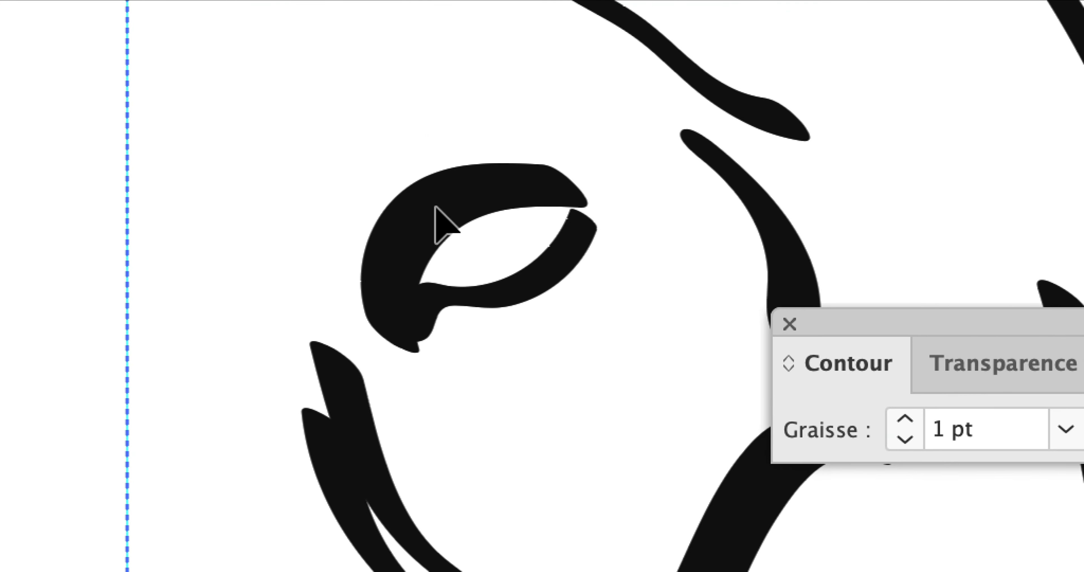
pyautogui.click(313, 205)
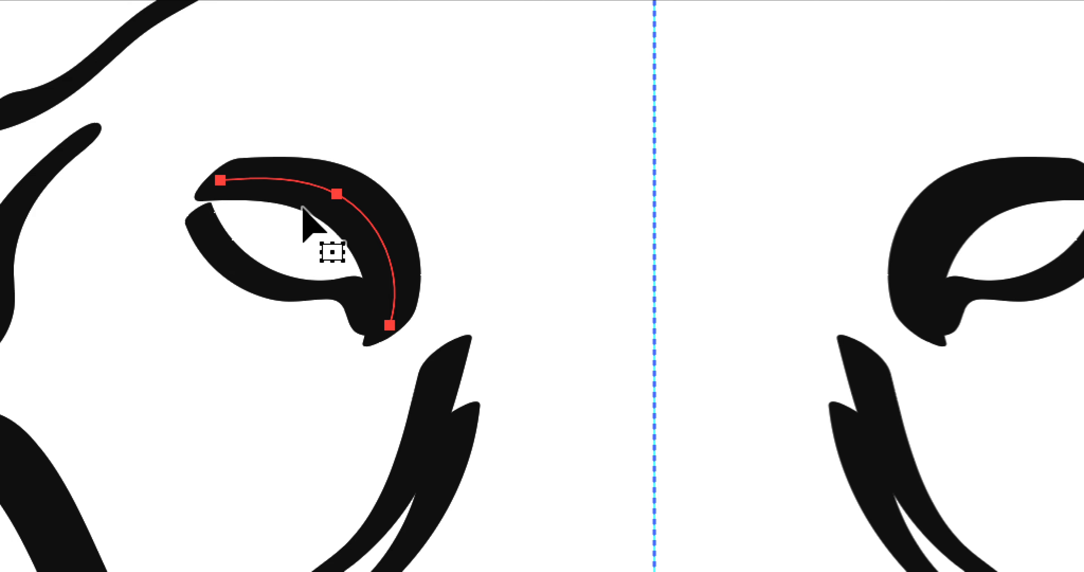
pyautogui.click(239, 273)
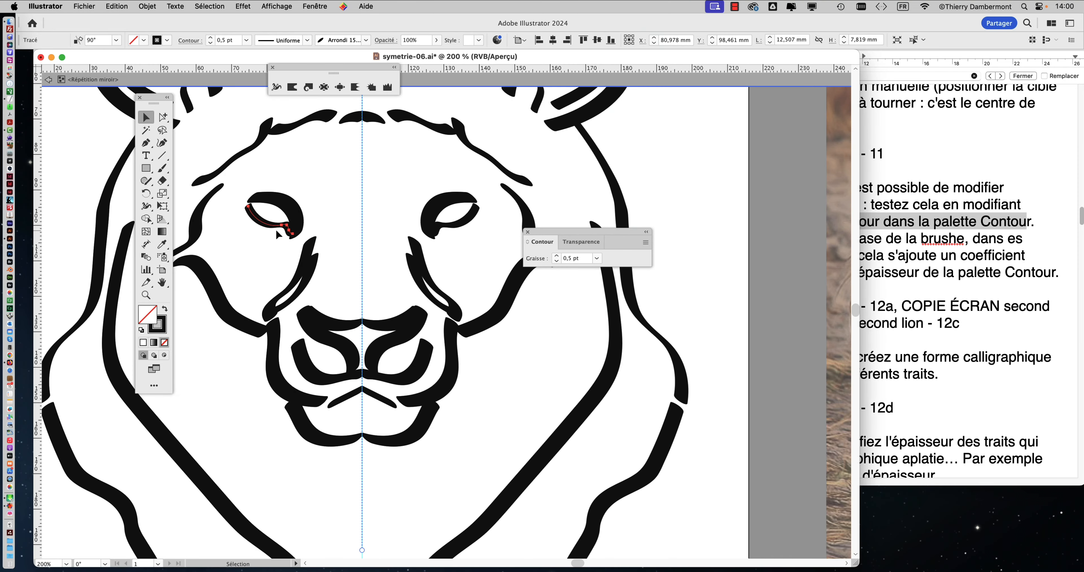
pyautogui.click(313, 177)
pyautogui.press('super+1')
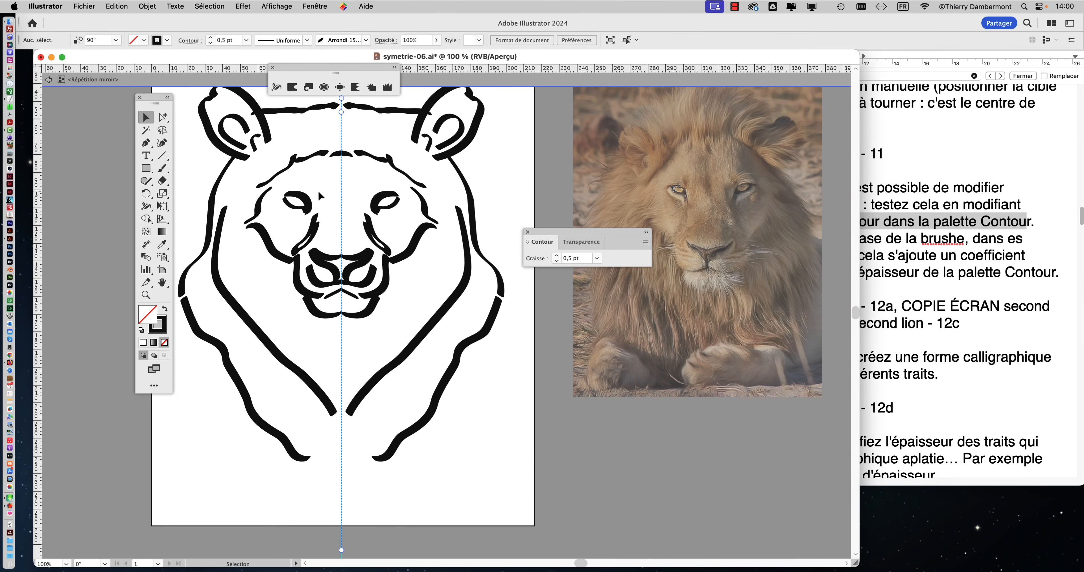
# Step: Set the stroke weight of the upper nose stroke and the lower nostril stroke on the left-hand half to 0,5 pt
pyautogui.scroll(1, 327, 261)
pyautogui.click(337, 261)
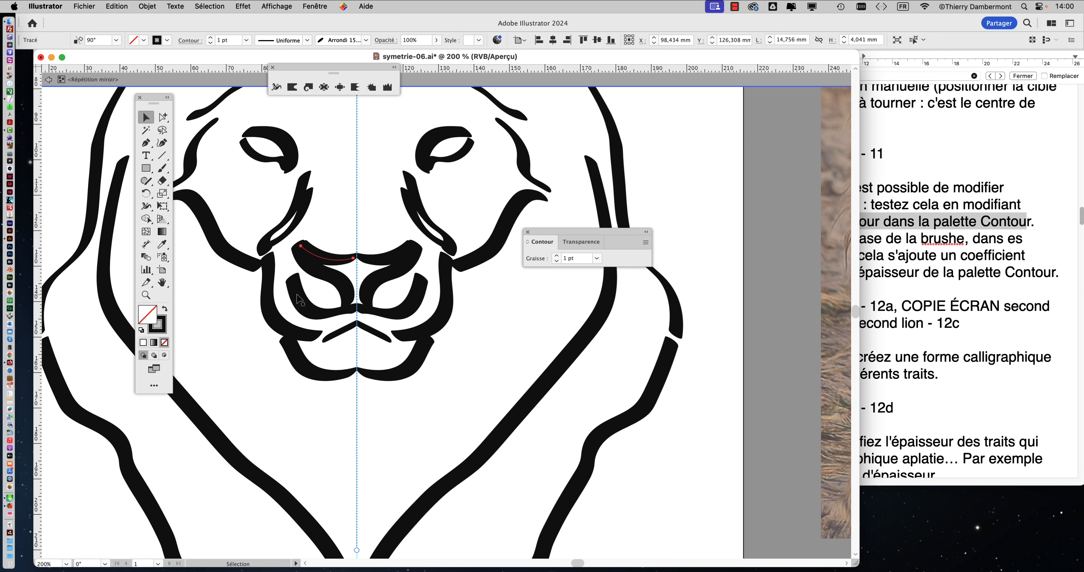
pyautogui.keyDown('shift'); pyautogui.click(297, 296); pyautogui.keyUp('shift')
pyautogui.click(597, 258)
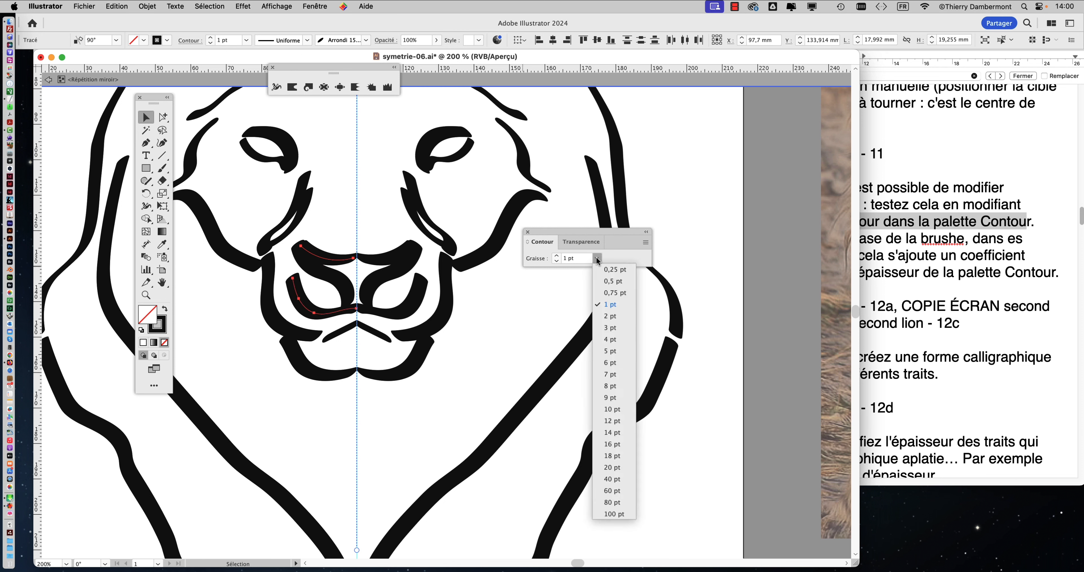
pyautogui.click(615, 281)
pyautogui.click(374, 234)
pyautogui.scroll(-1, 373, 238)
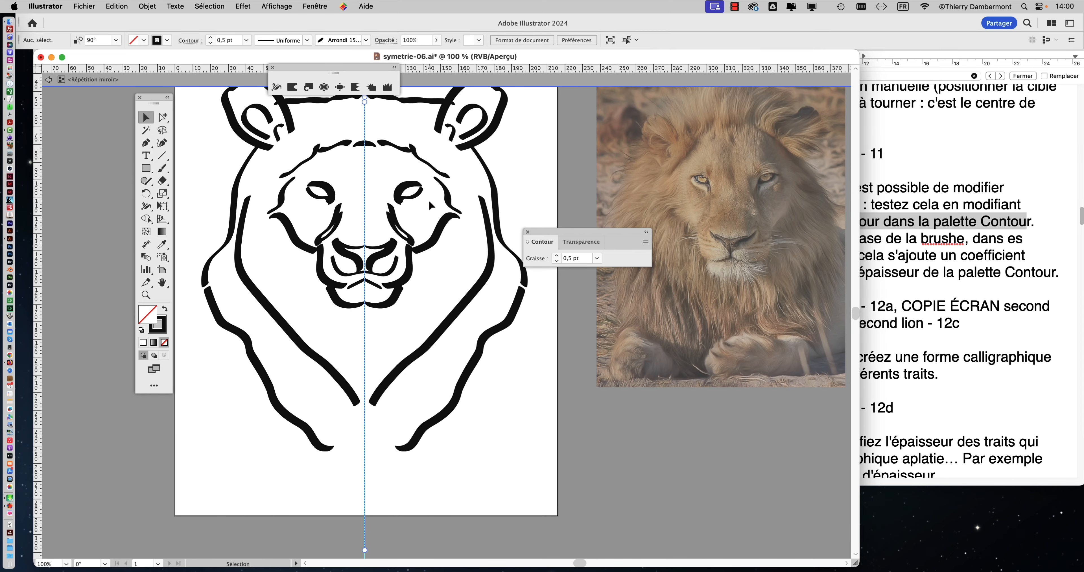
# Step: Save the document under the new name symetrie-07.ai, accepting the offered Illustrator options
pyautogui.click(97, 6)
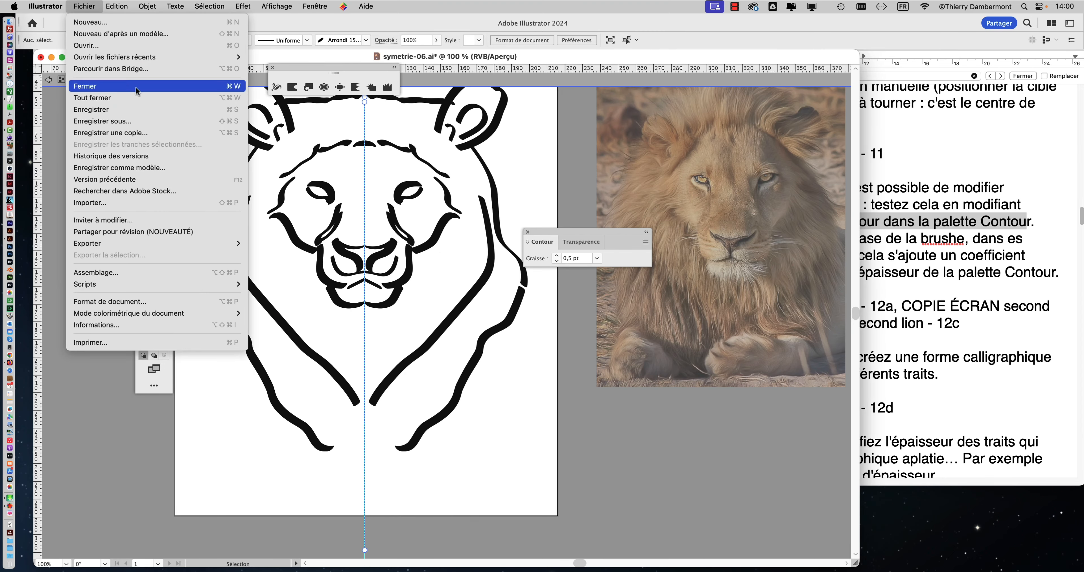
pyautogui.click(145, 119)
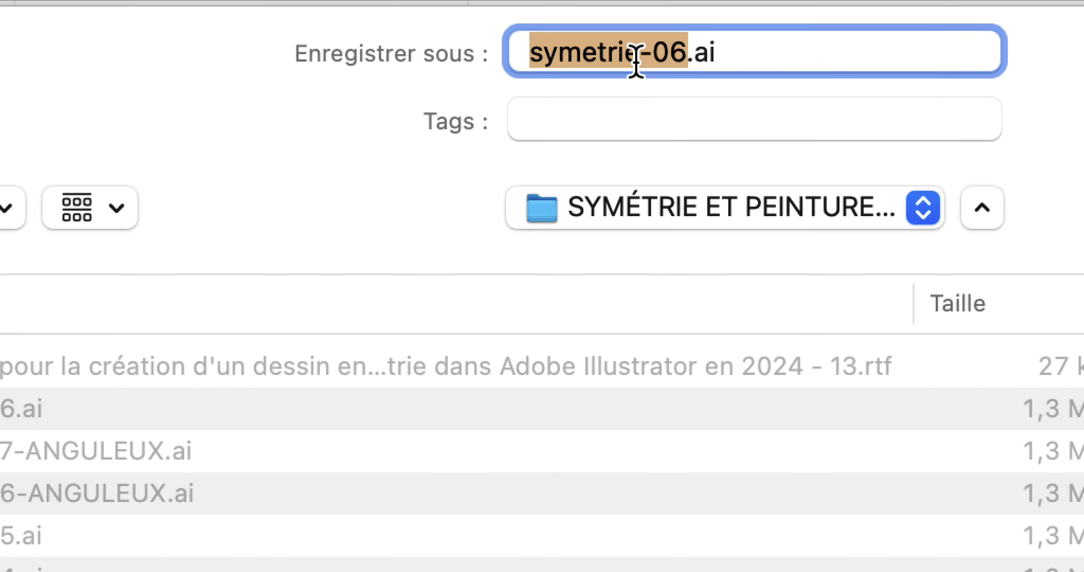
pyautogui.click(650, 59)
pyautogui.moveTo(650, 59); pyautogui.dragTo(653, 59)
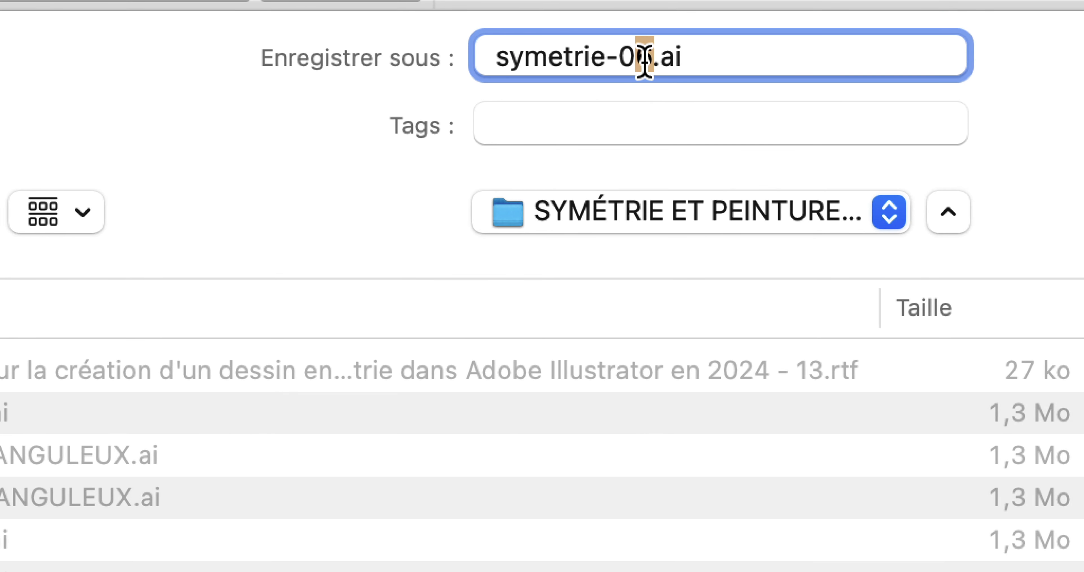
pyautogui.write('7')
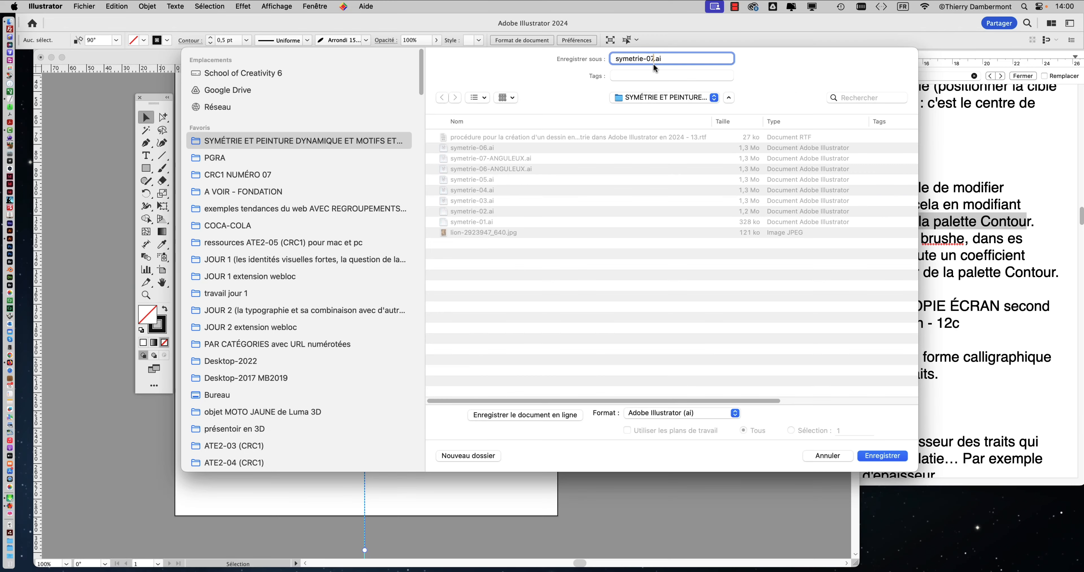
pyautogui.click(884, 455)
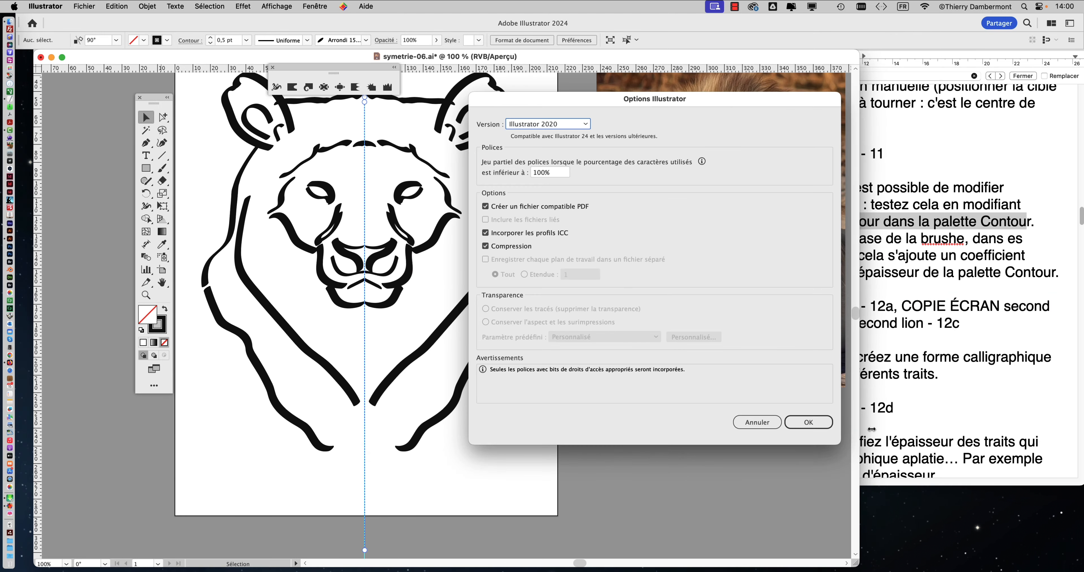
pyautogui.click(811, 421)
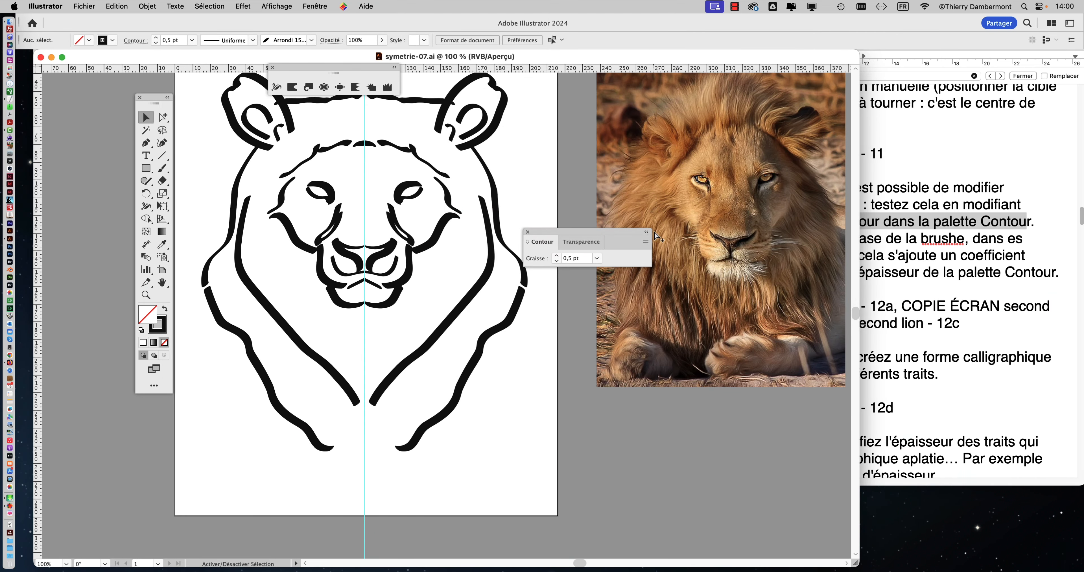
# Step: Switch to the procedure document in TextEdit and highlight the passage "on a l'épaisseur de base de la brushe"
pyautogui.click(914, 250)
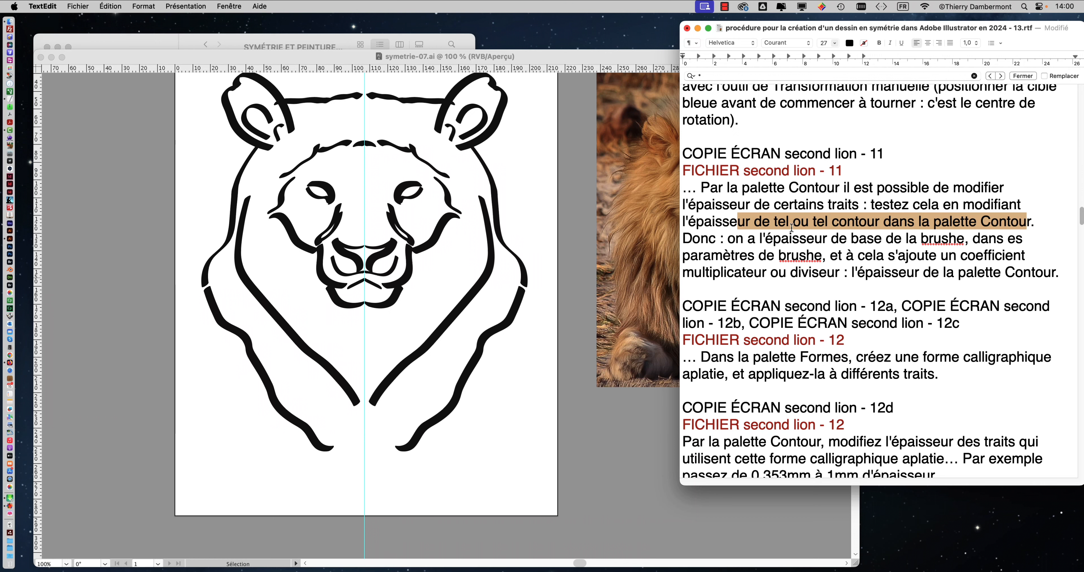
pyautogui.moveTo(732, 239); pyautogui.dragTo(964, 239)
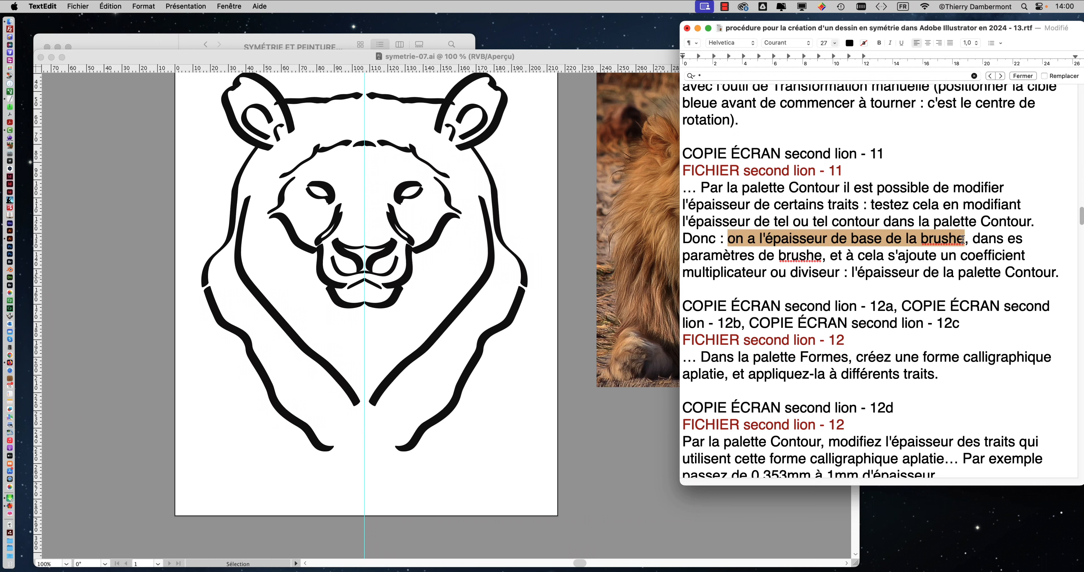
pyautogui.click(471, 56)
pyautogui.click(317, 6)
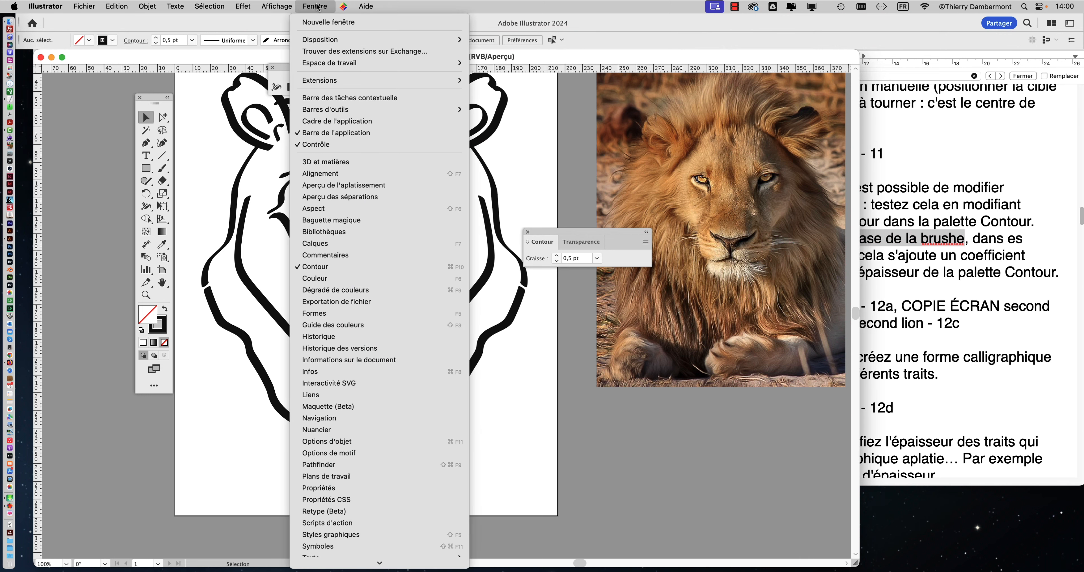
pyautogui.click(993, 258)
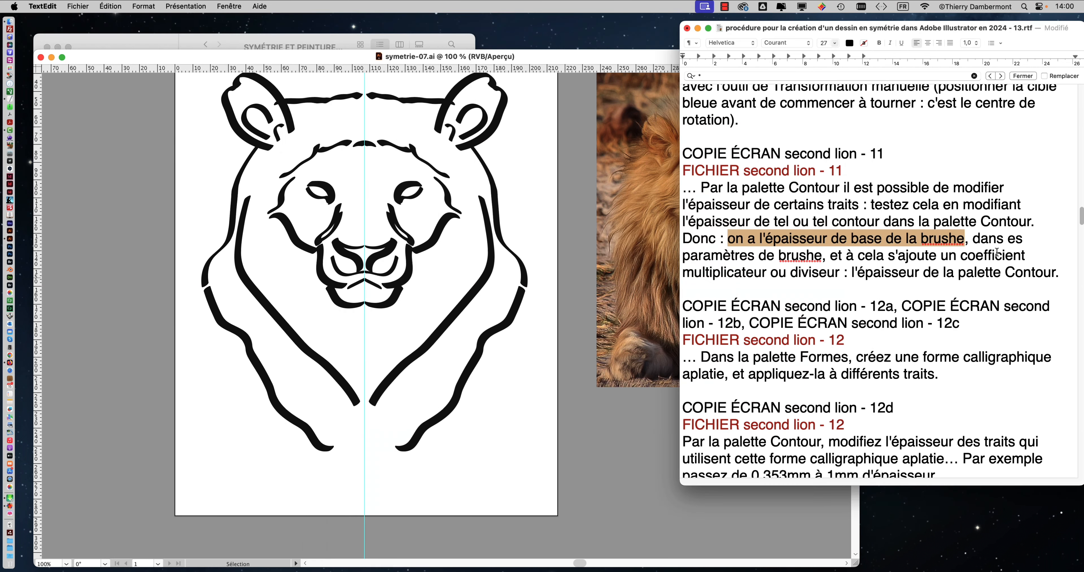
# Step: Correct the procedure text after "brushe" to read "dans les paramètres de brushe, dans la palette des Formes"
pyautogui.click(1009, 239)
pyautogui.write('les paramètres de brushe')
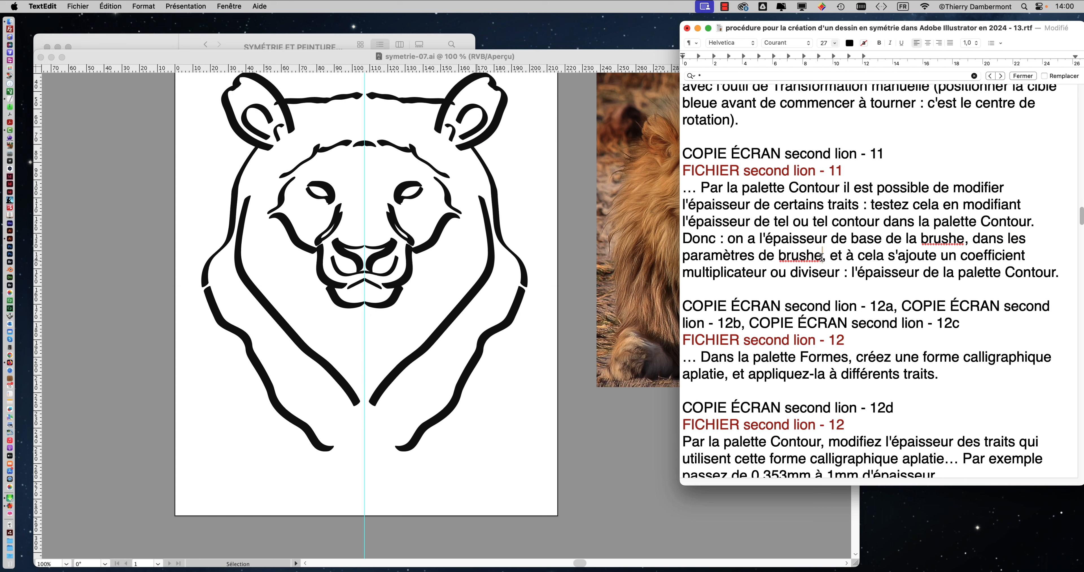
pyautogui.write(', dans la pale')
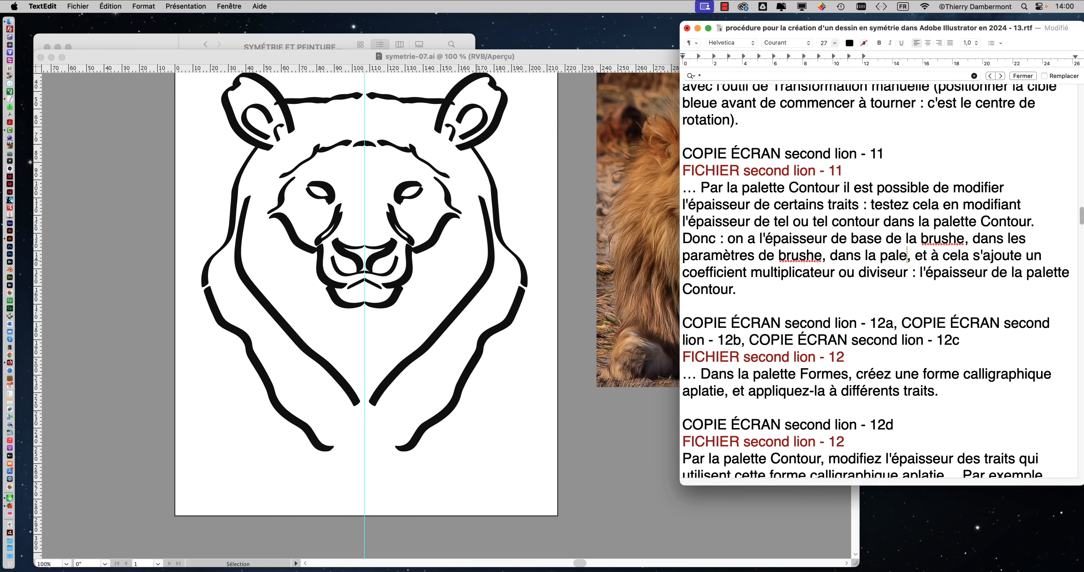
pyautogui.write('tte des Formes')
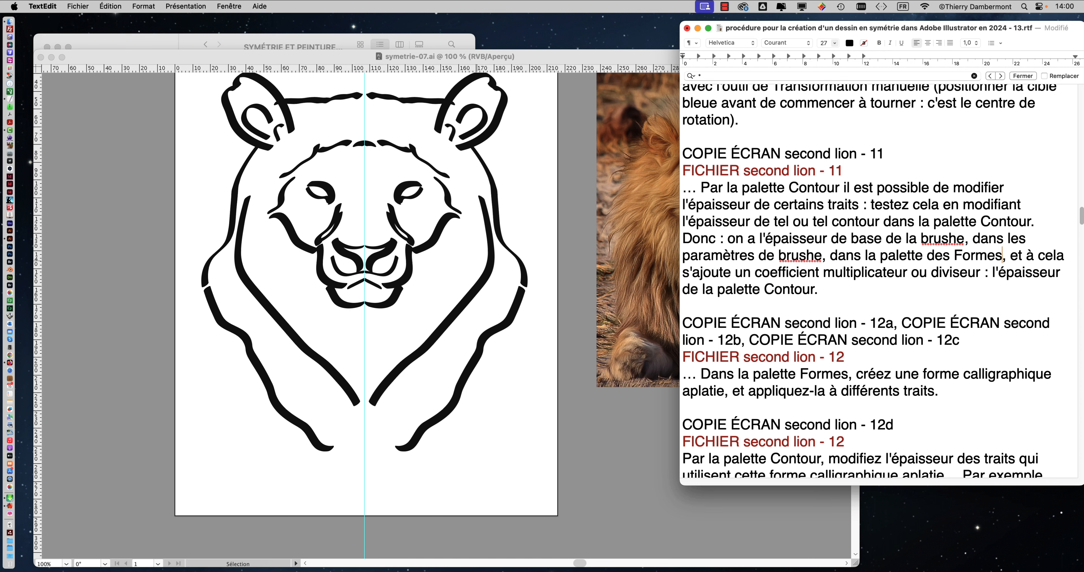
pyautogui.write(',')
pyautogui.press('BackSpace')
# Step: Switch to Illustrator, display the Formes palette, and place it beside the lion with the Contour palette moved off the photo
pyautogui.click(457, 78)
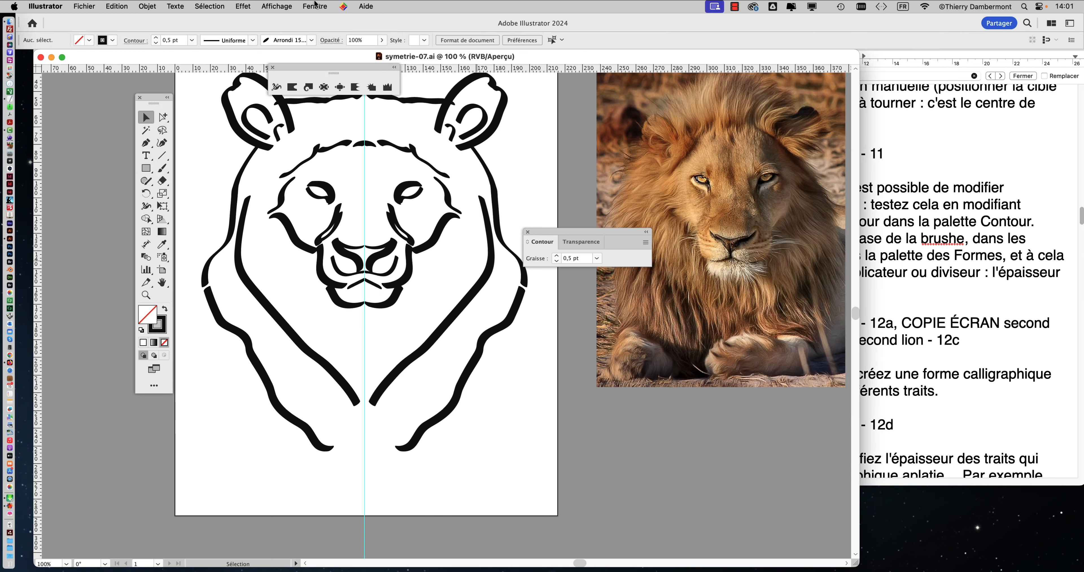
pyautogui.click(315, 5)
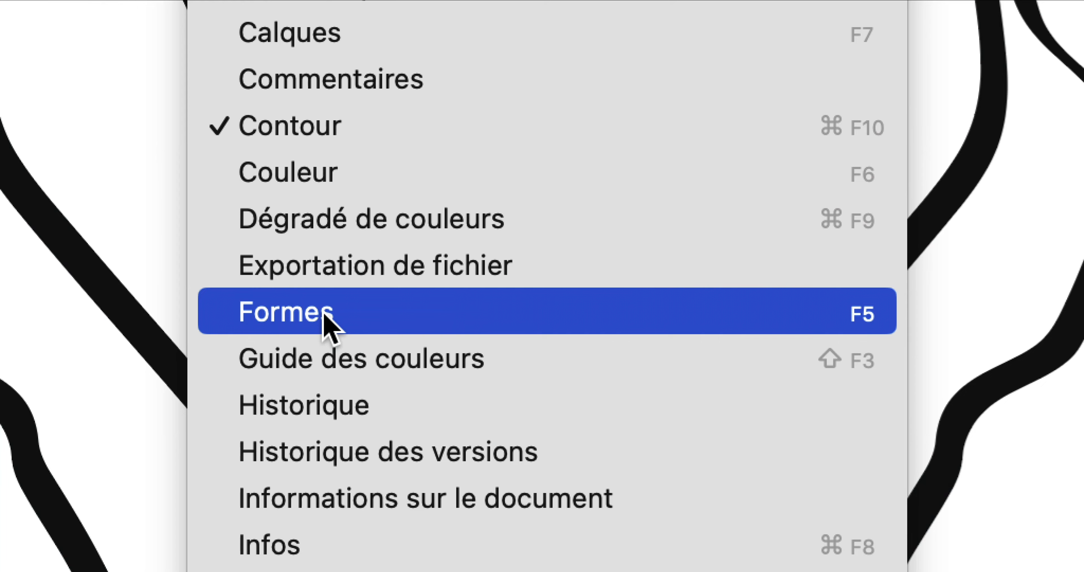
pyautogui.click(325, 315)
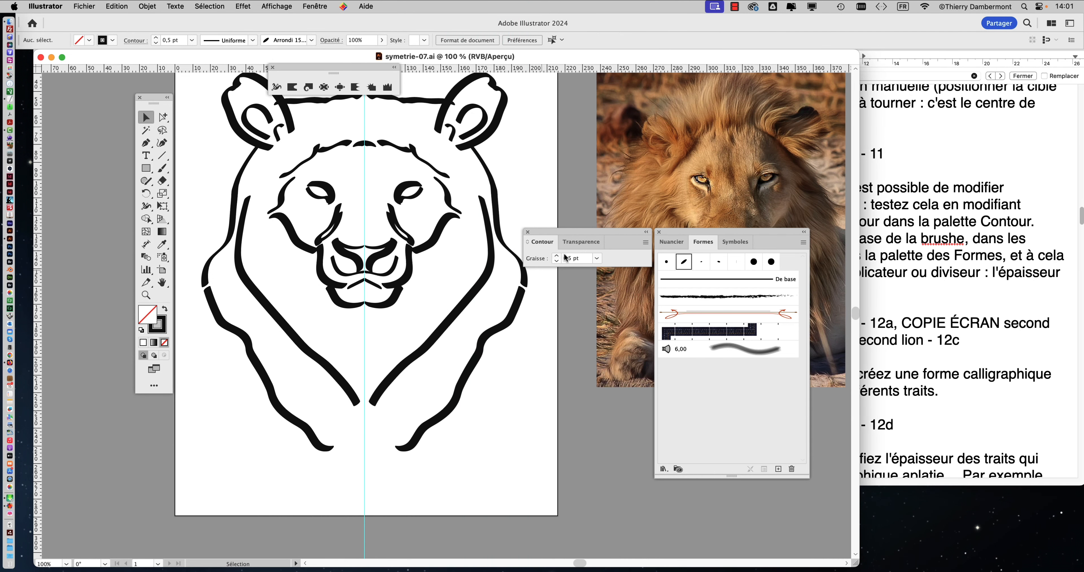
pyautogui.moveTo(574, 234); pyautogui.dragTo(152, 436)
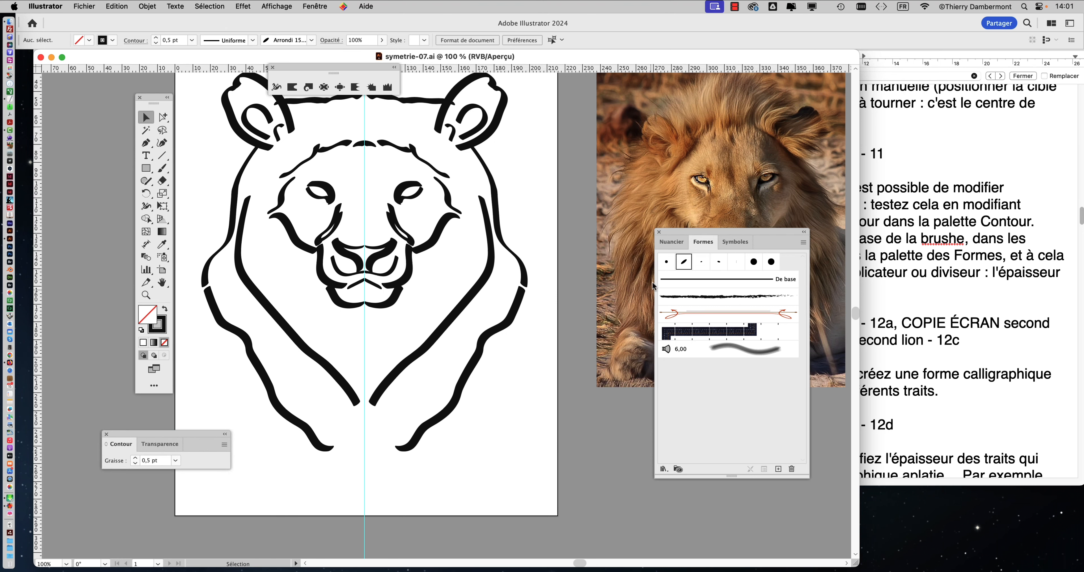
pyautogui.moveTo(670, 234); pyautogui.dragTo(508, 152)
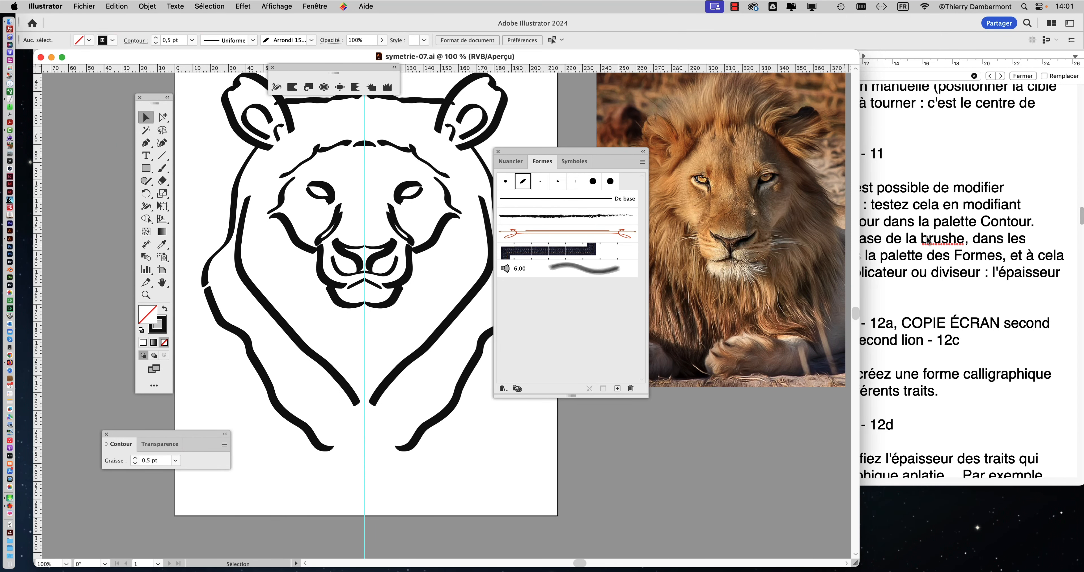
# Step: Highlight "l'épaisseur de la palette Contour." in the TextEdit procedure document, and return to Illustrator
pyautogui.click(950, 248)
pyautogui.moveTo(1010, 255); pyautogui.dragTo(899, 285)
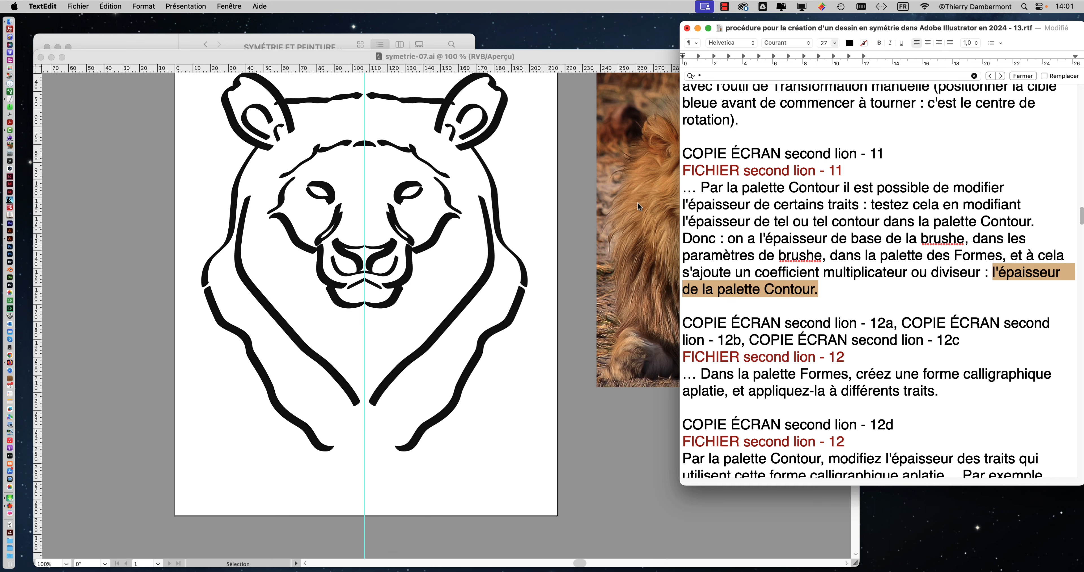
pyautogui.click(532, 104)
# Step: Rearrange the palettes so that Formes and the tools are clear of the lion and Contour sits near its outer mane stroke
pyautogui.moveTo(517, 146); pyautogui.dragTo(554, 143)
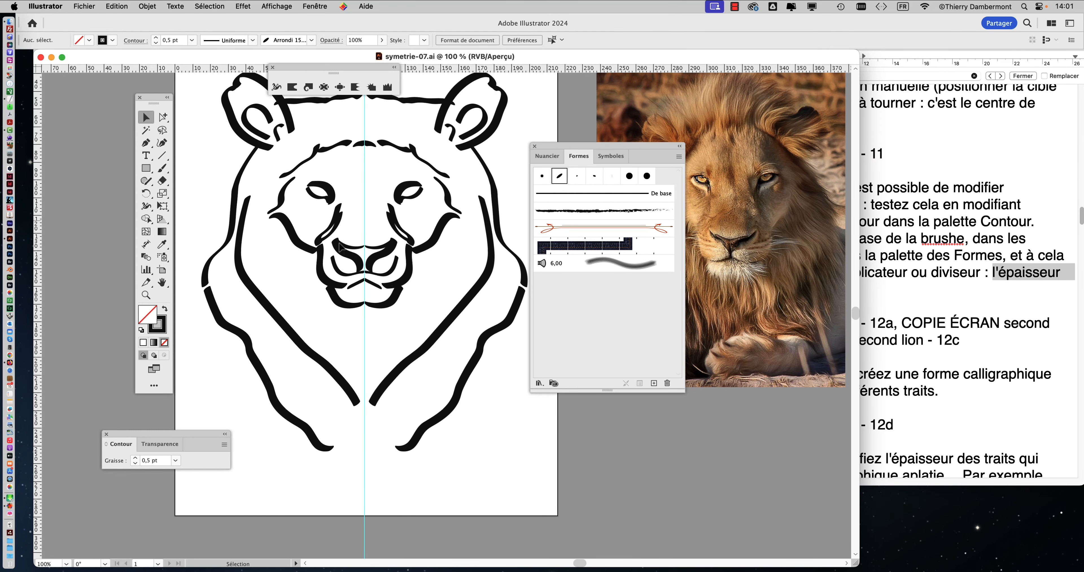
pyautogui.moveTo(144, 98); pyautogui.dragTo(59, 92)
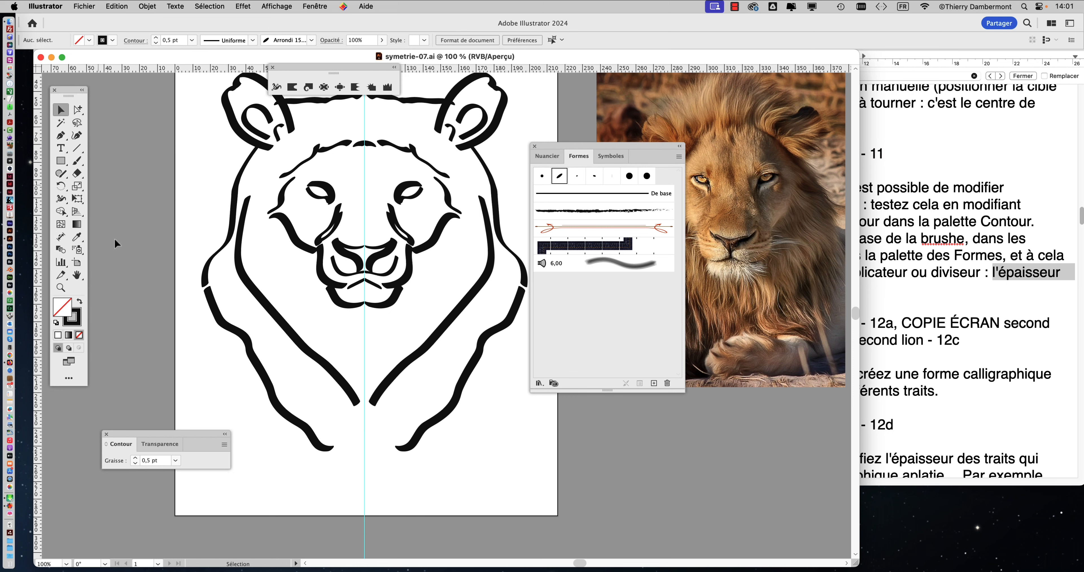
pyautogui.moveTo(203, 437); pyautogui.dragTo(214, 165)
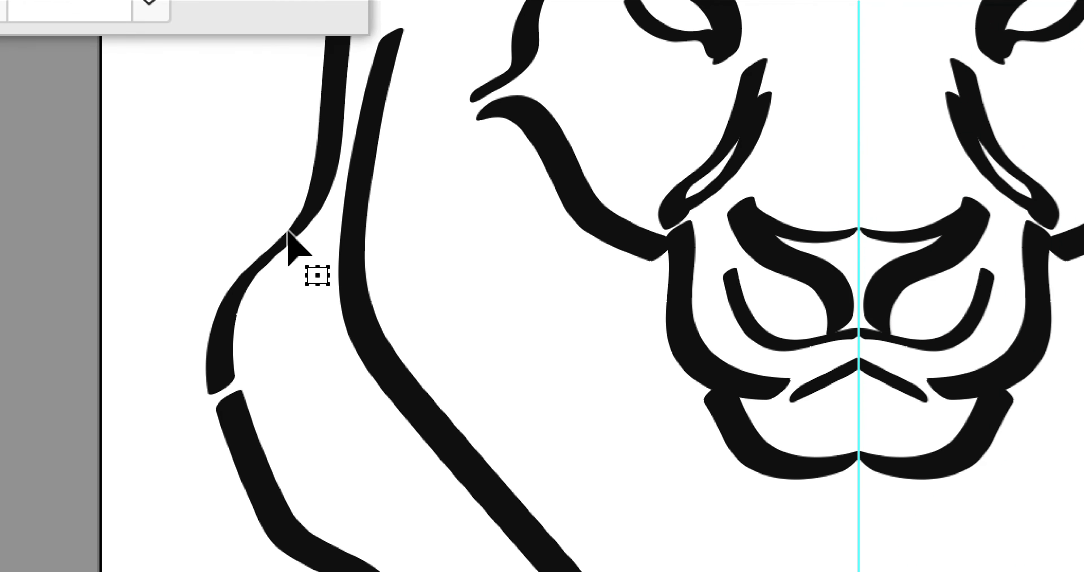
# Step: Isolate the mirror repeat and set the stroke weight of the outer mane stroke on the left-hand half to 2 pt
pyautogui.rightClick(290, 234)
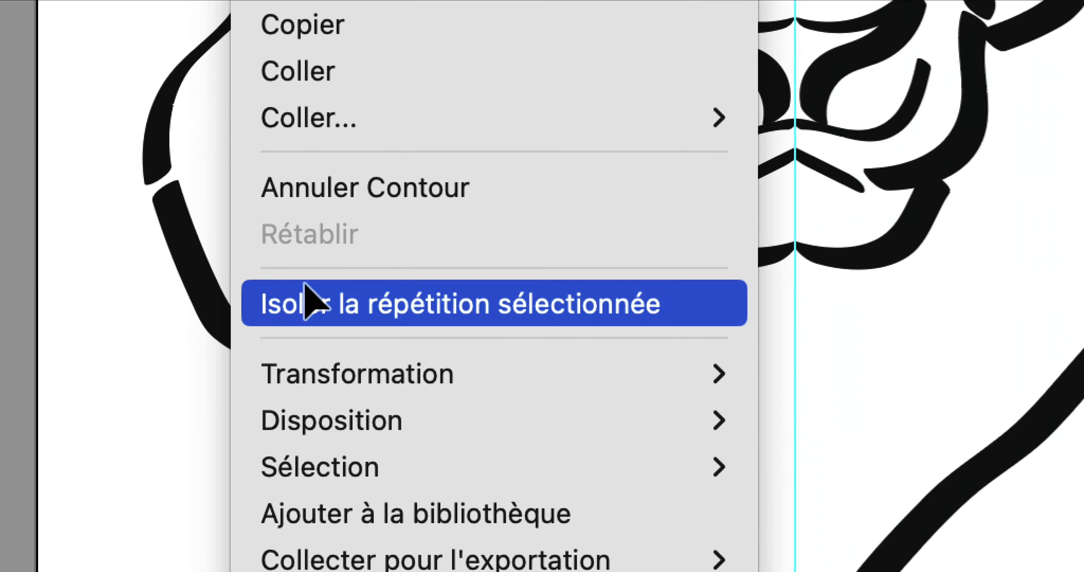
pyautogui.click(370, 511)
pyautogui.click(265, 196)
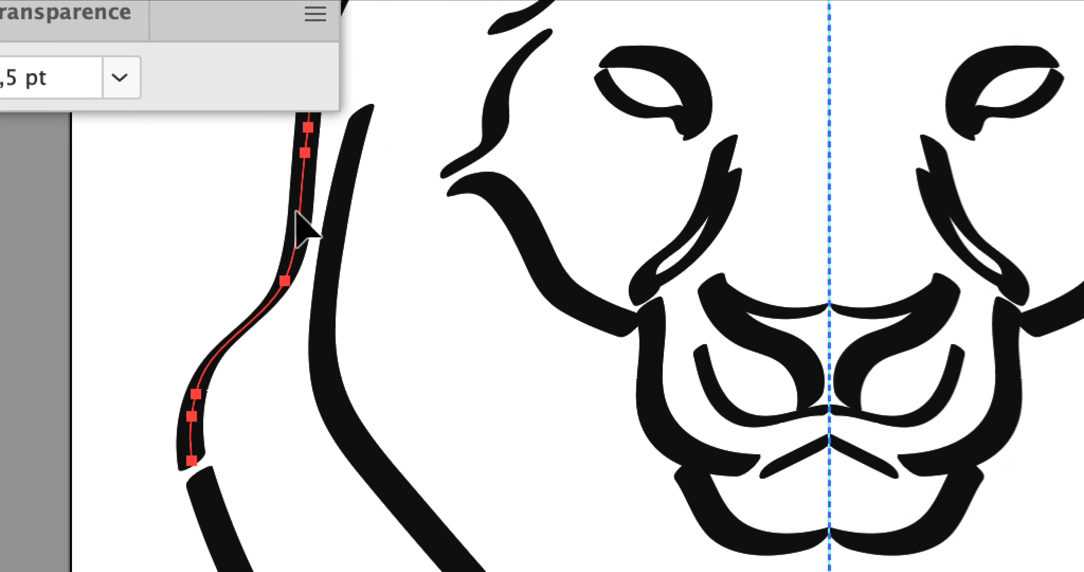
pyautogui.click(282, 205)
pyautogui.click(233, 185)
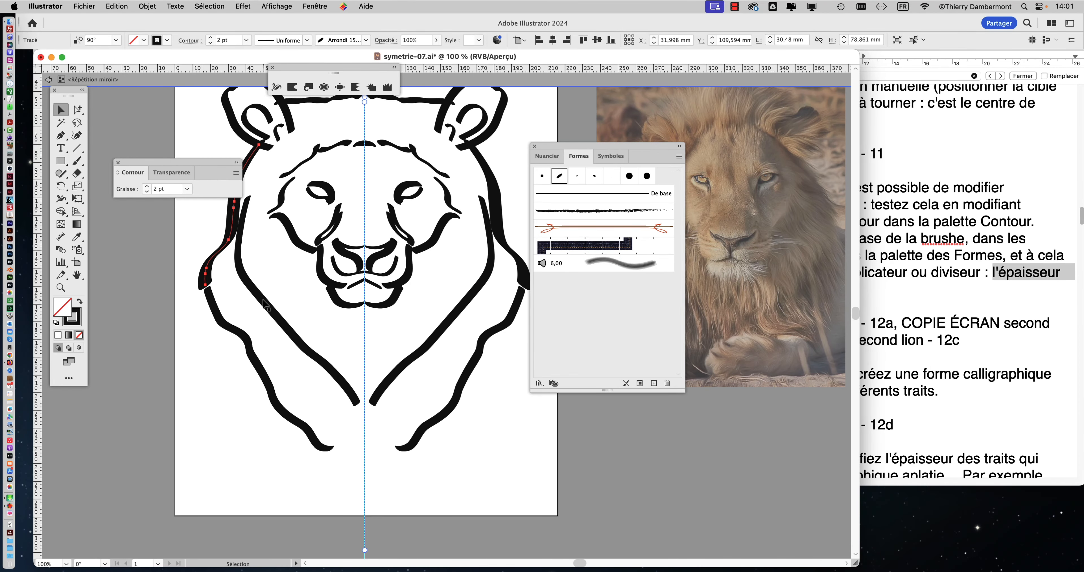
# Step: Set the long inner mane stroke's weight to 1,5 pt and shift the stroke slightly toward the symmetry axis
pyautogui.click(263, 301)
pyautogui.click(147, 186)
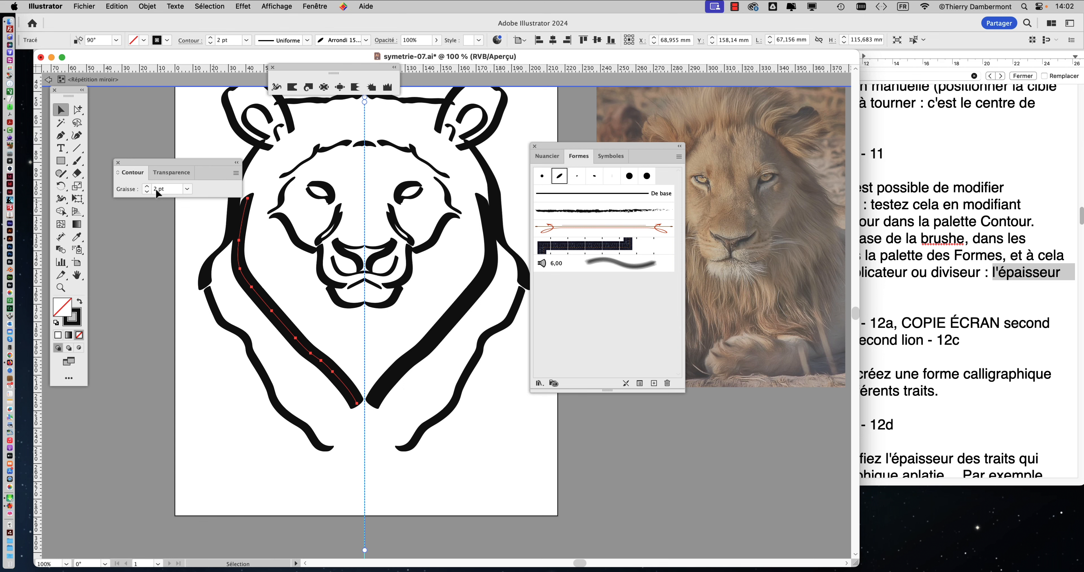
pyautogui.click(157, 191)
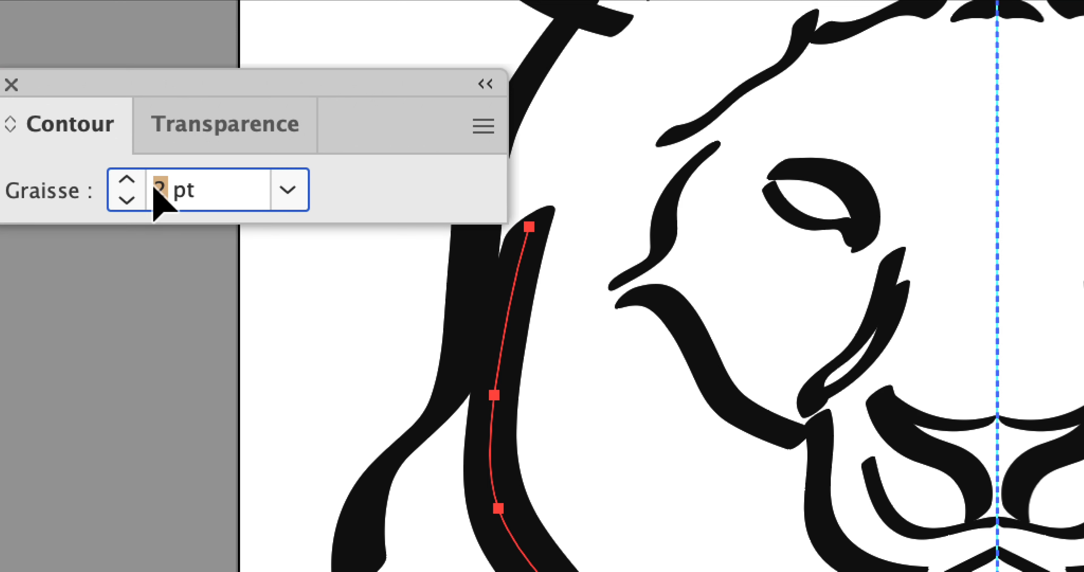
pyautogui.write('1,5')
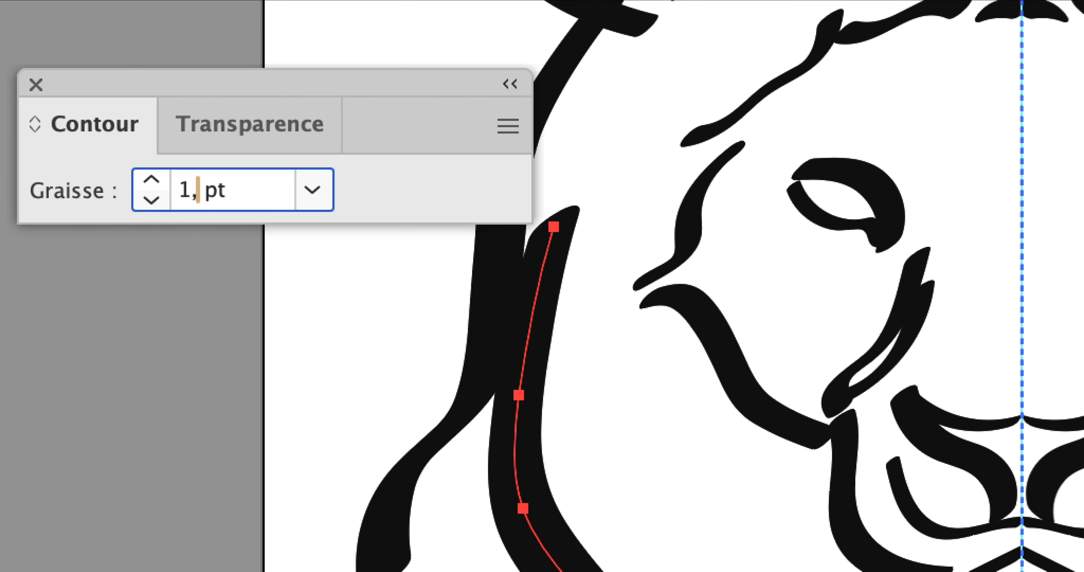
pyautogui.press('Return')
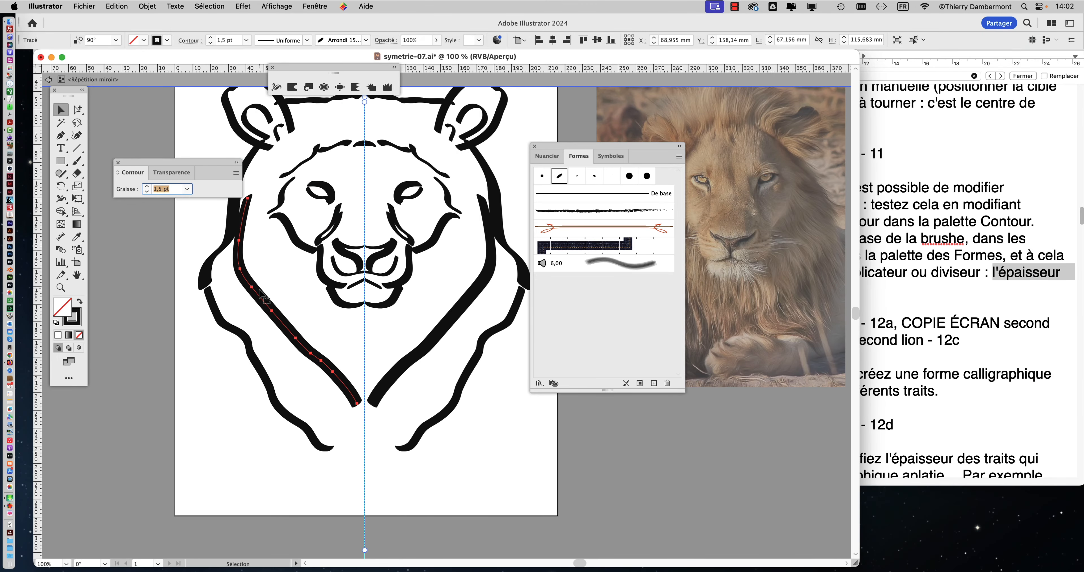
pyautogui.moveTo(257, 293); pyautogui.dragTo(264, 288)
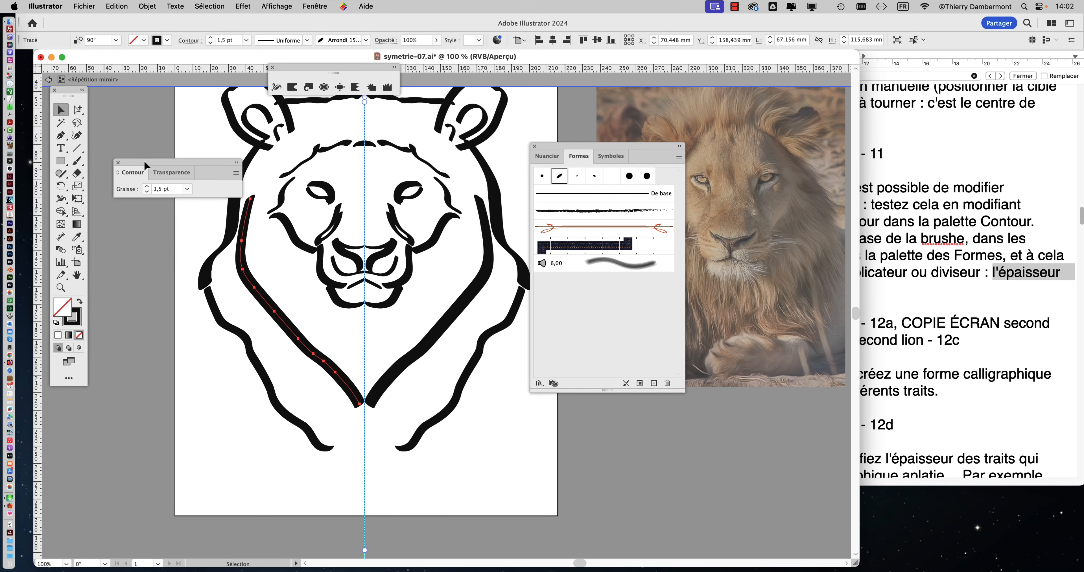
# Step: Move the Contour palette off the outer mane stroke, and highlight the TextEdit paragraph on modifying stroke thickness with that palette
pyautogui.moveTo(158, 164); pyautogui.dragTo(156, 123)
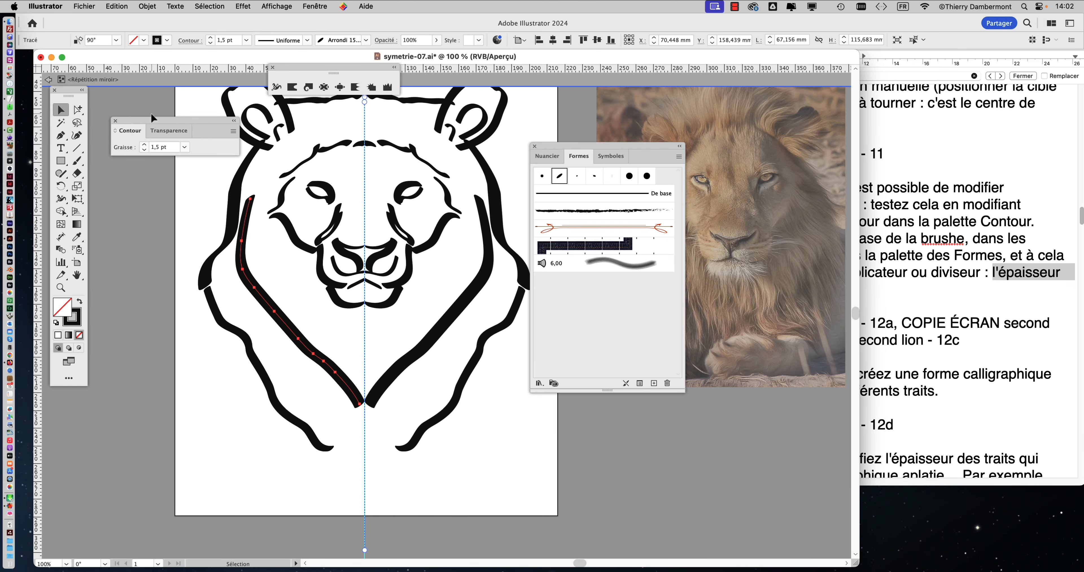
pyautogui.click(921, 263)
pyautogui.moveTo(699, 188); pyautogui.dragTo(840, 289)
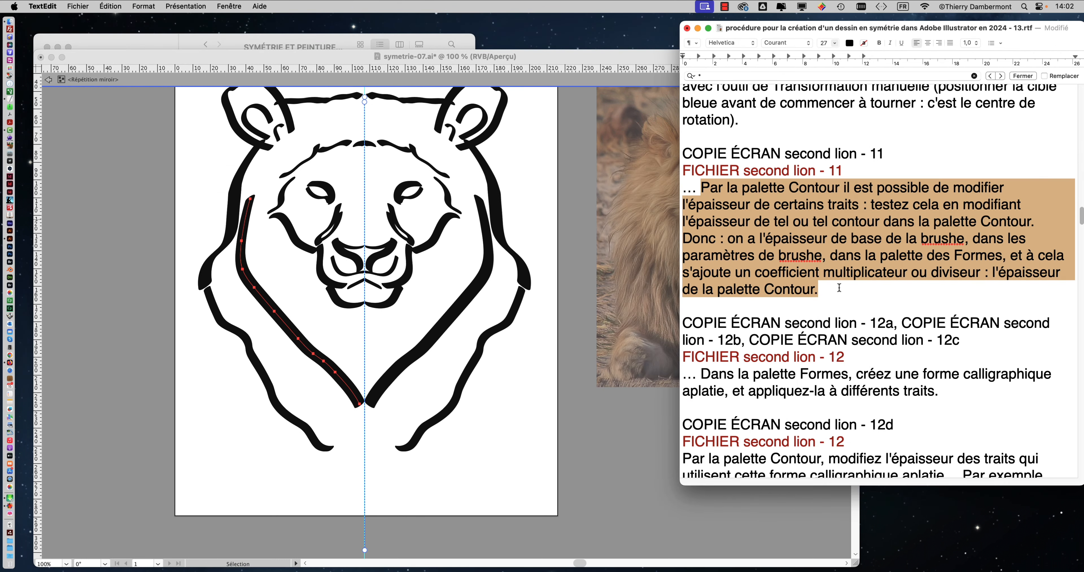
# Step: Return to Illustrator and close the Contour palette and the floating width and warp tool strip
pyautogui.click(290, 63)
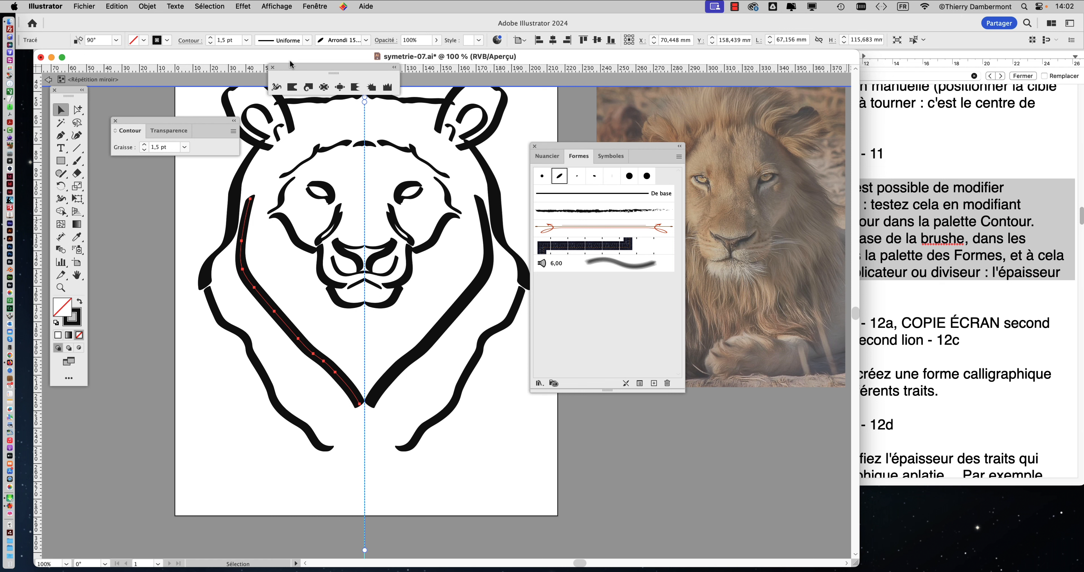
pyautogui.click(115, 120)
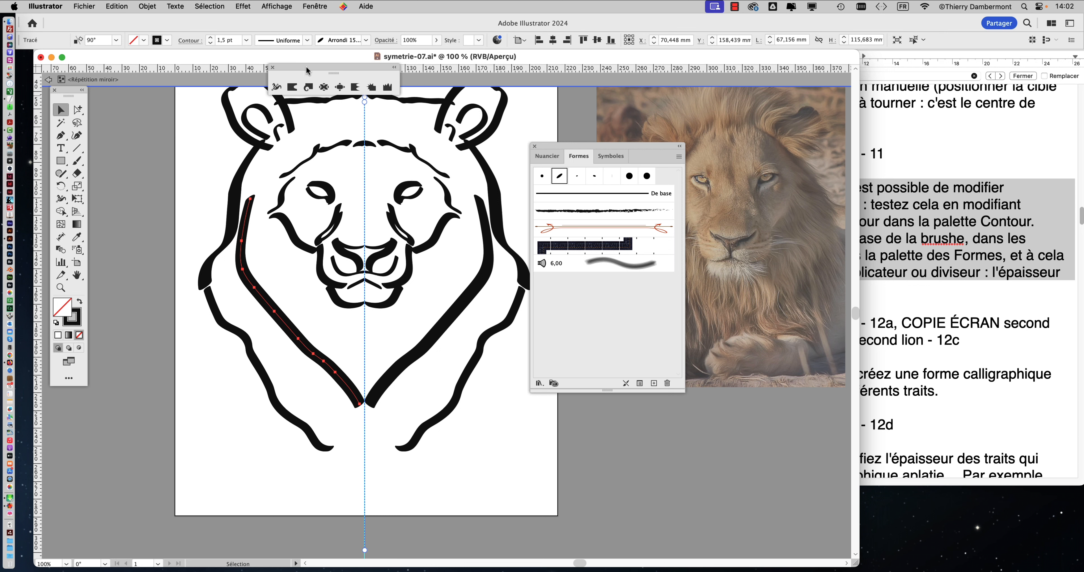
pyautogui.click(273, 68)
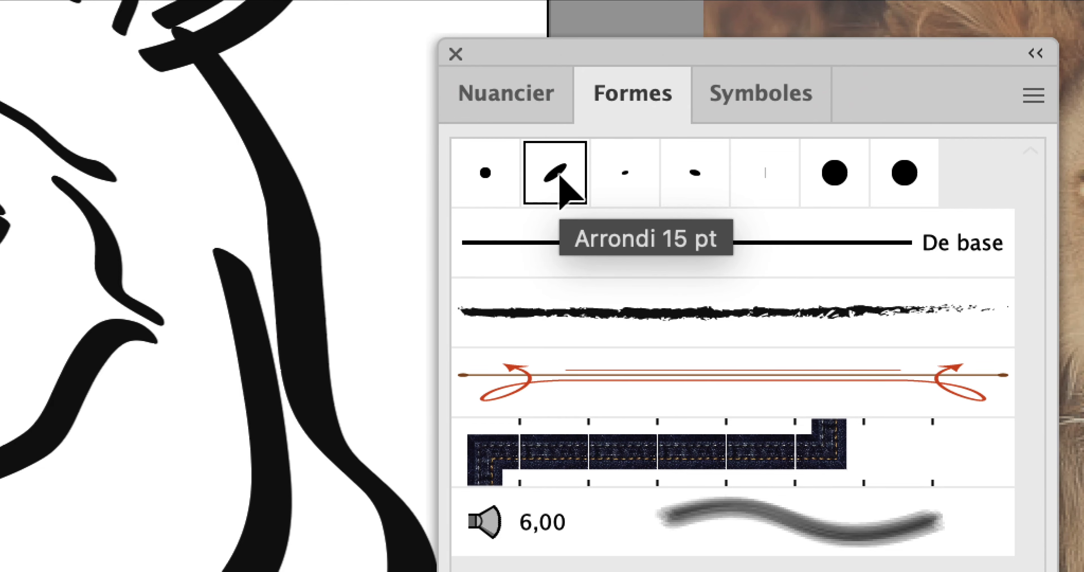
# Step: Try a size of 10 pt for the calligraphic brush Arrondi 15 pt with the preview on
pyautogui.doubleClick(562, 185)
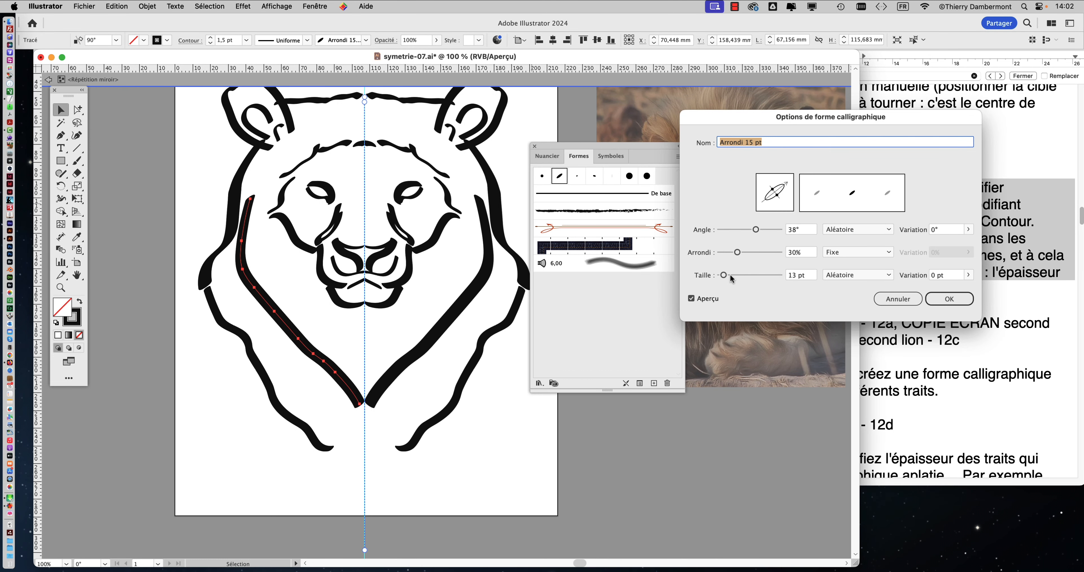
pyautogui.moveTo(725, 276); pyautogui.dragTo(723, 276)
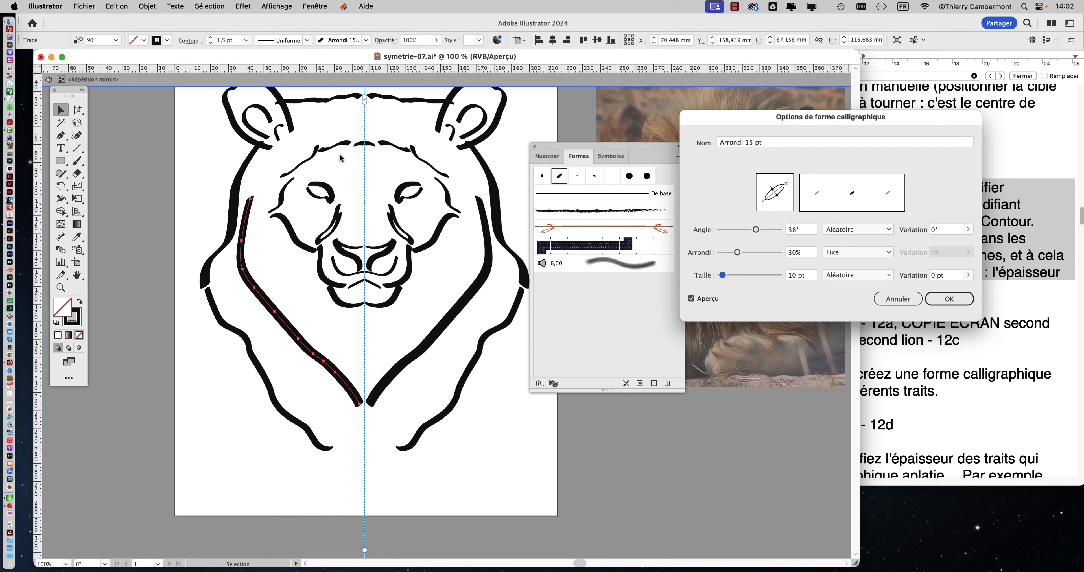
pyautogui.click(943, 303)
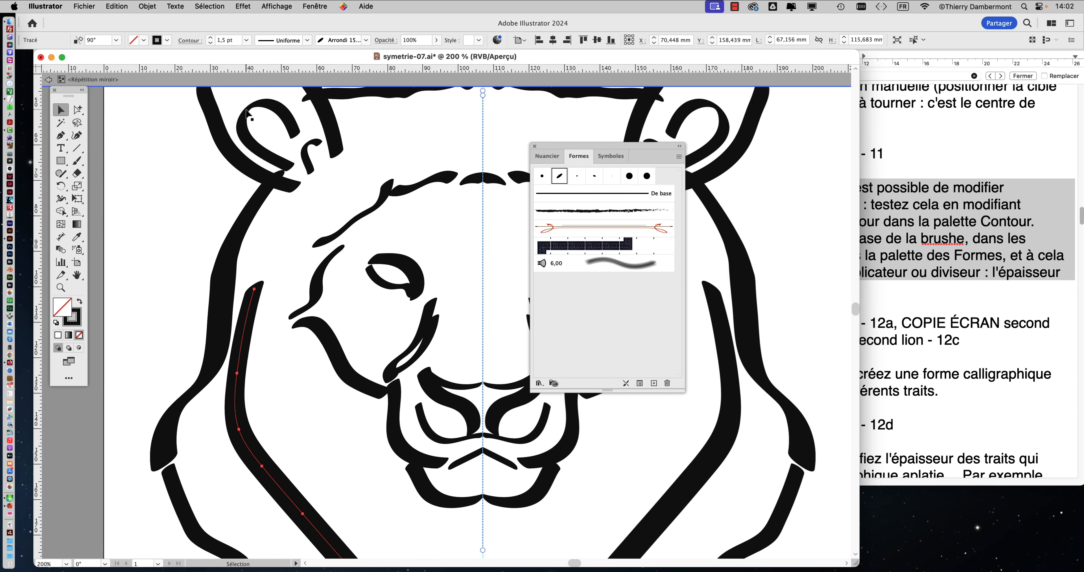
# Step: Set the calligraphic brush Arrondi 15 pt to a size of 8 pt and apply the change to the existing strokes
pyautogui.scroll(2, 250, 115)
pyautogui.scroll(3, 308, 152)
pyautogui.moveTo(294, 148); pyautogui.dragTo(406, 289)
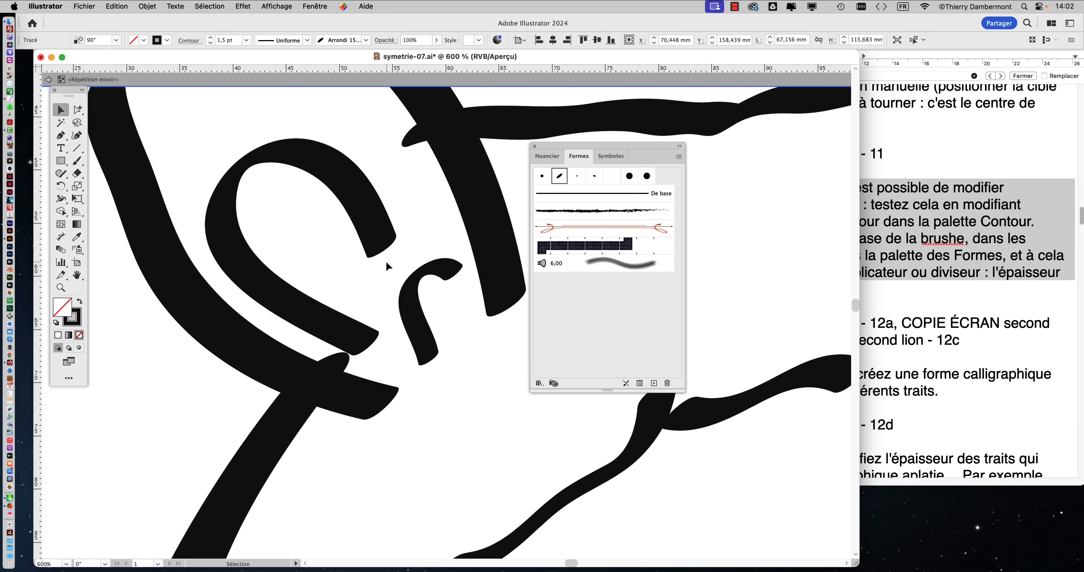
pyautogui.scroll(-2, 386, 266)
pyautogui.hscroll(3, 387, 267)
pyautogui.scroll(-2, 386, 267)
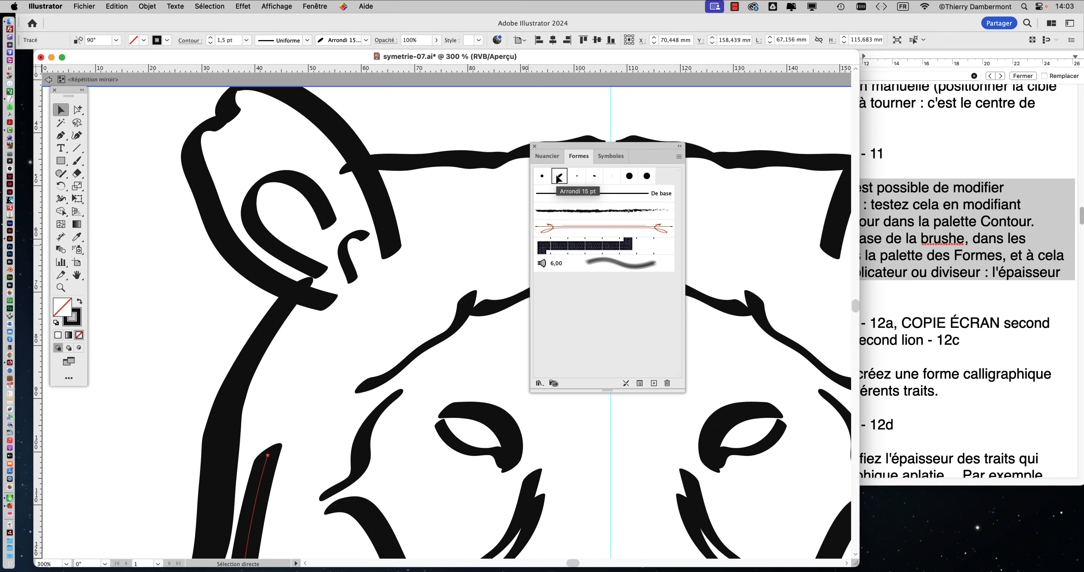
pyautogui.doubleClick(559, 176)
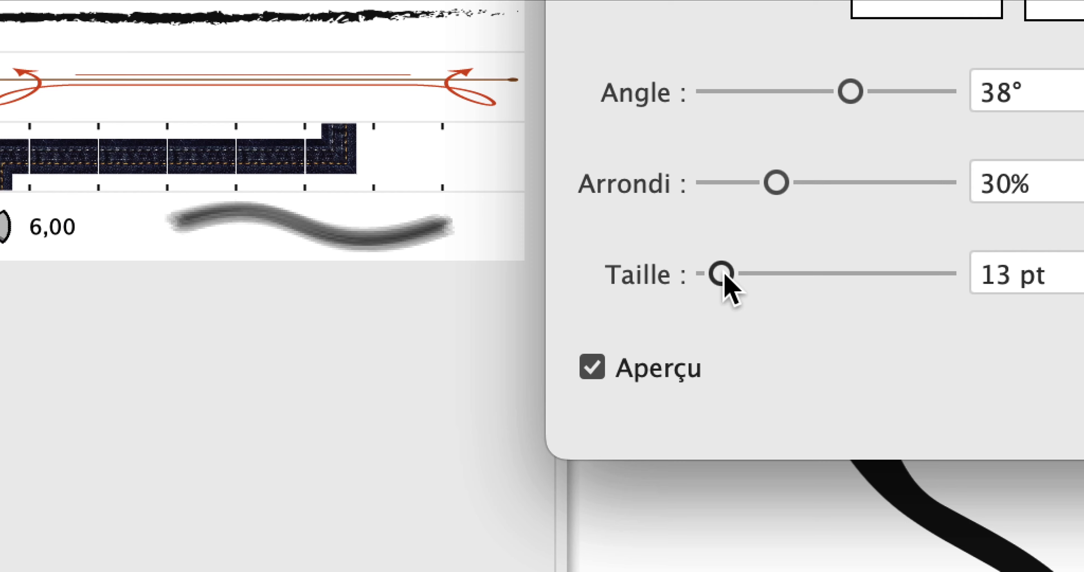
pyautogui.moveTo(724, 275); pyautogui.dragTo(721, 276)
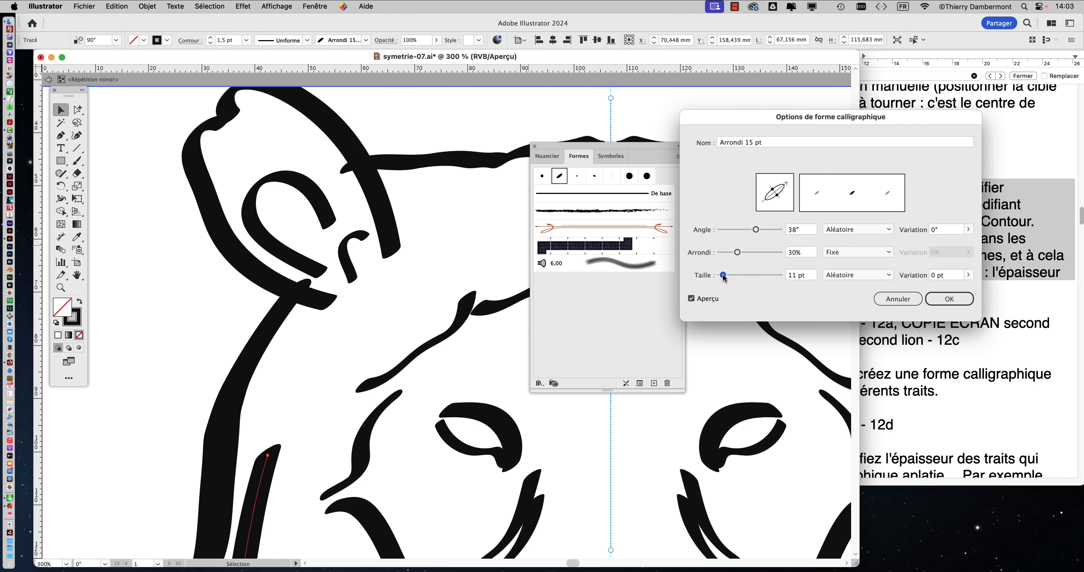
pyautogui.moveTo(724, 276); pyautogui.dragTo(723, 277)
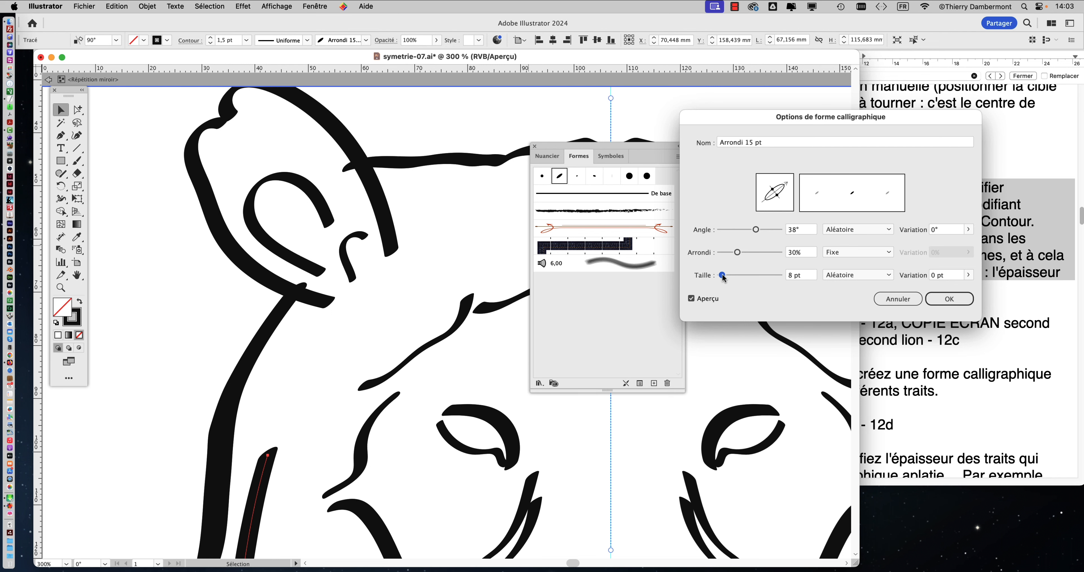
pyautogui.moveTo(723, 277); pyautogui.dragTo(723, 277)
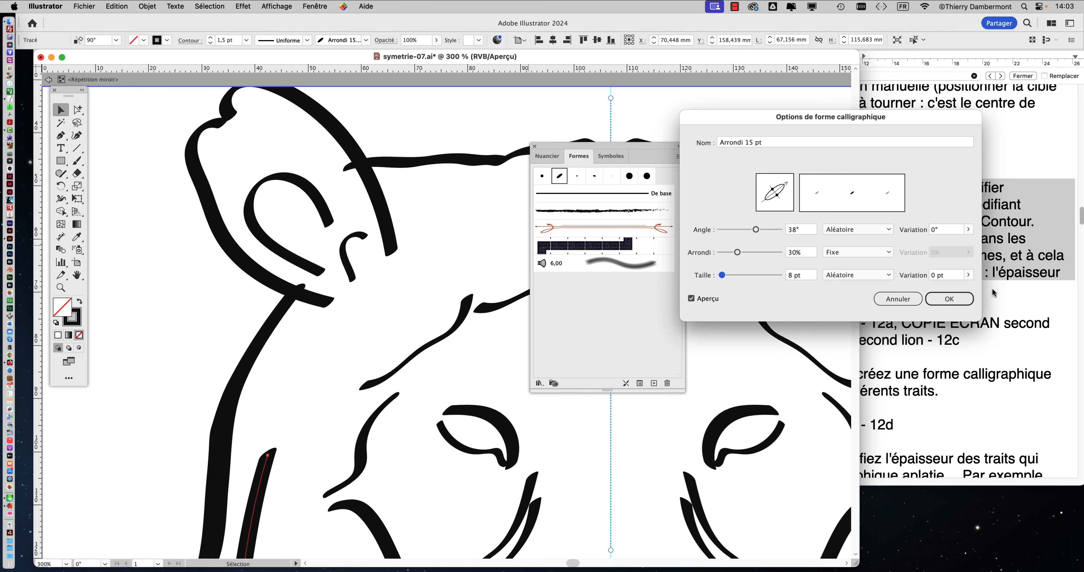
pyautogui.click(950, 298)
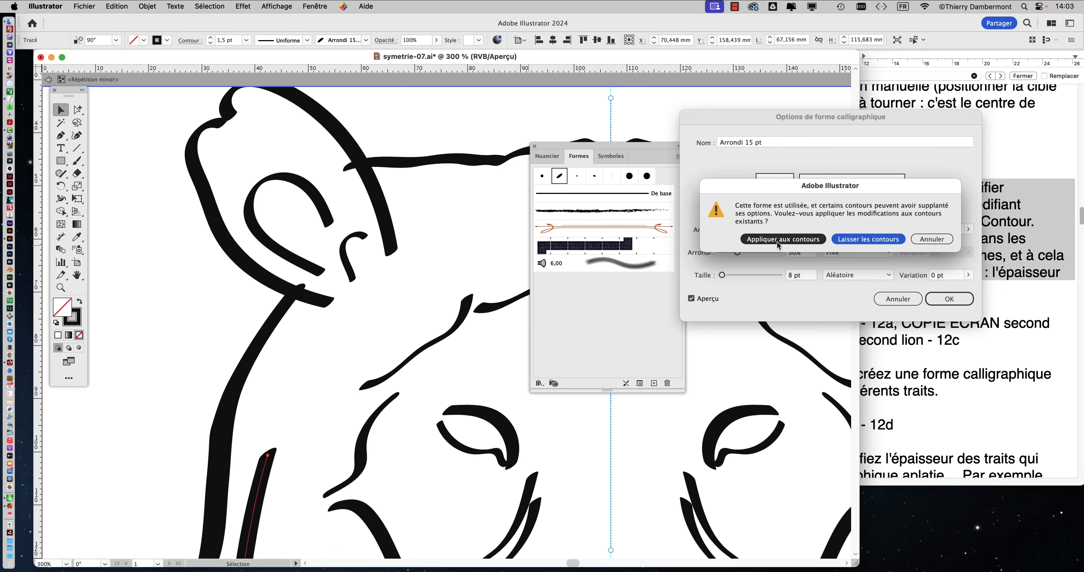
pyautogui.click(779, 240)
pyautogui.press('super+1')
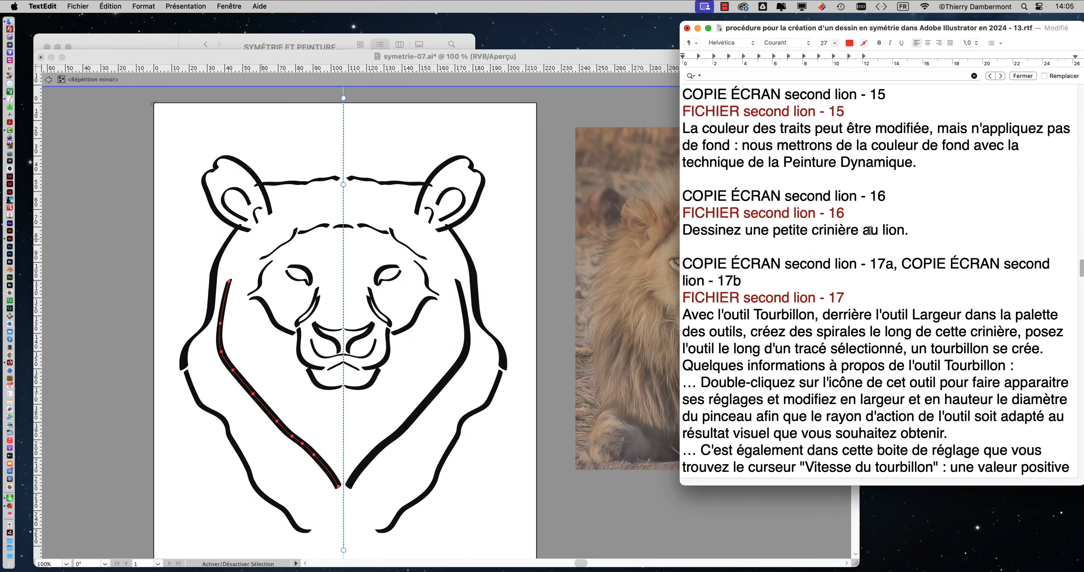
# Step: In TextEdit, highlight the second lion - 15 instructions on changing stroke colours without applying a fill and on using Peinture Dynamique
pyautogui.click(699, 143)
pyautogui.moveTo(689, 128); pyautogui.dragTo(1007, 143)
pyautogui.click(975, 131)
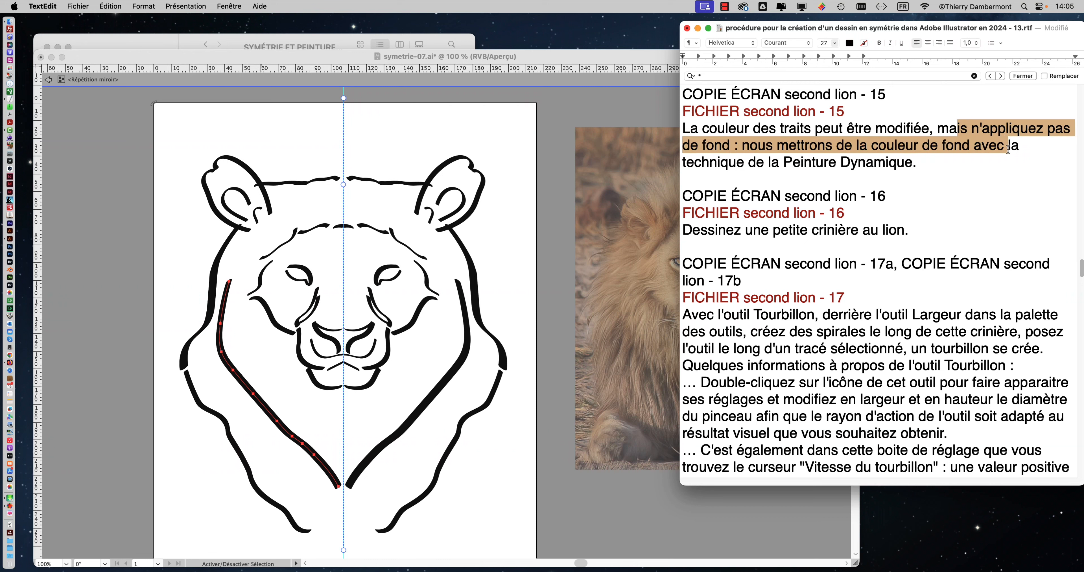
pyautogui.click(854, 148)
pyautogui.moveTo(817, 145); pyautogui.dragTo(932, 159)
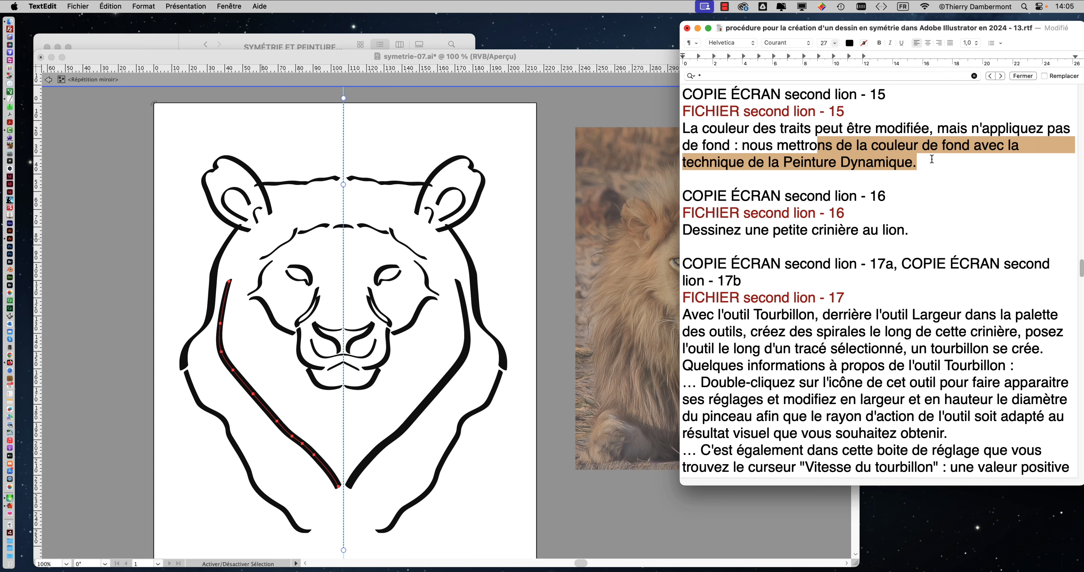
# Step: Return to Illustrator, show the Nuancier palette and place it over the artboard, clear of the lion photo
pyautogui.click(350, 57)
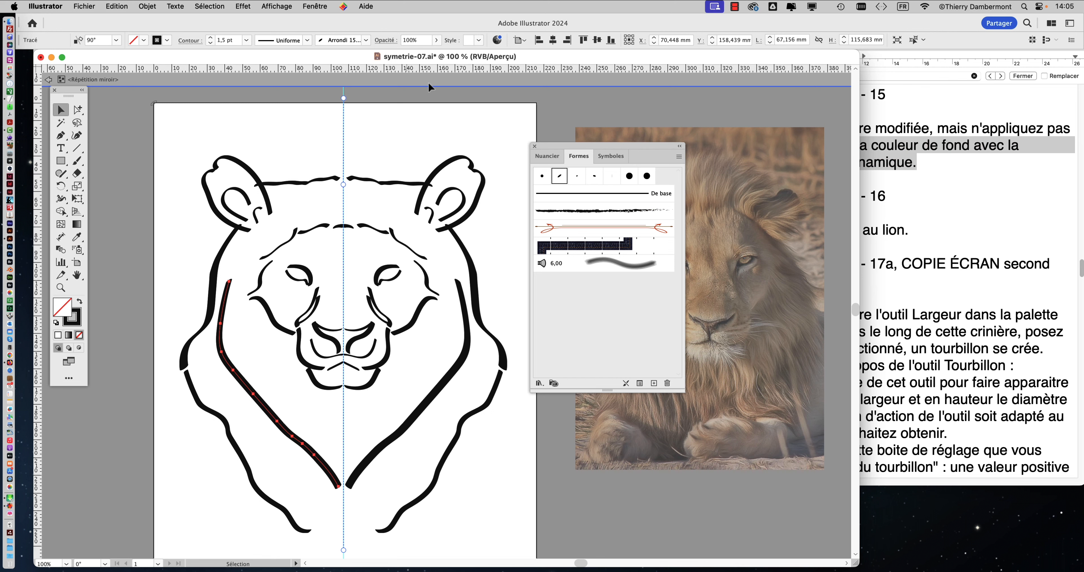
pyautogui.moveTo(547, 146); pyautogui.dragTo(580, 127)
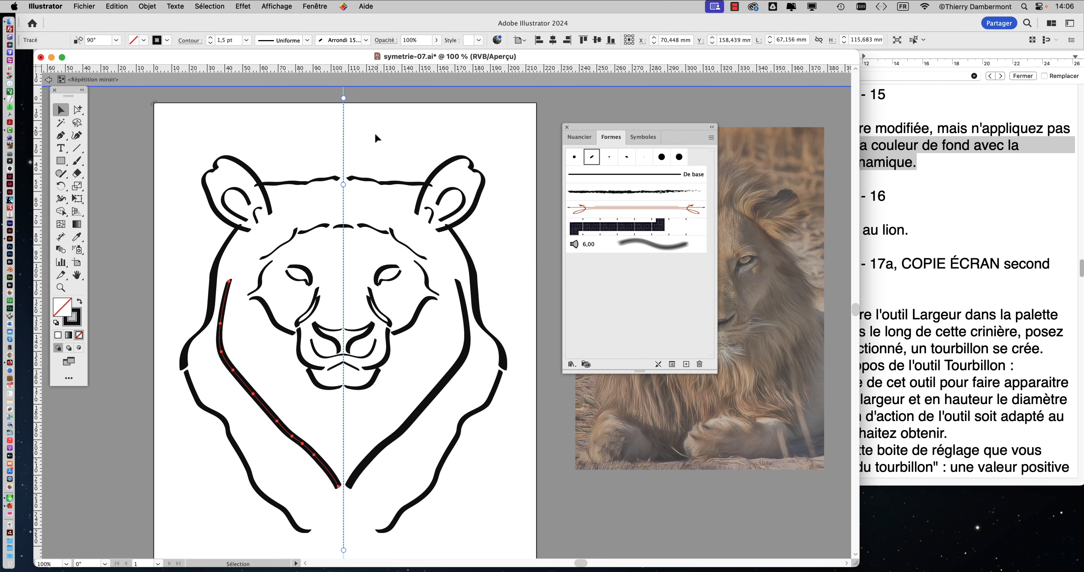
pyautogui.click(315, 7)
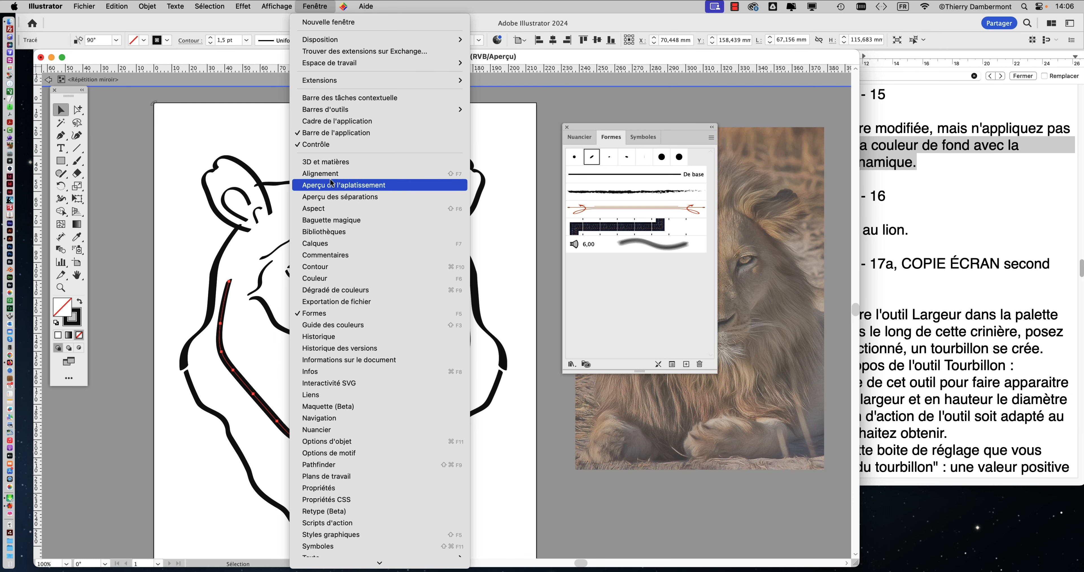
pyautogui.scroll(-1, 351, 311)
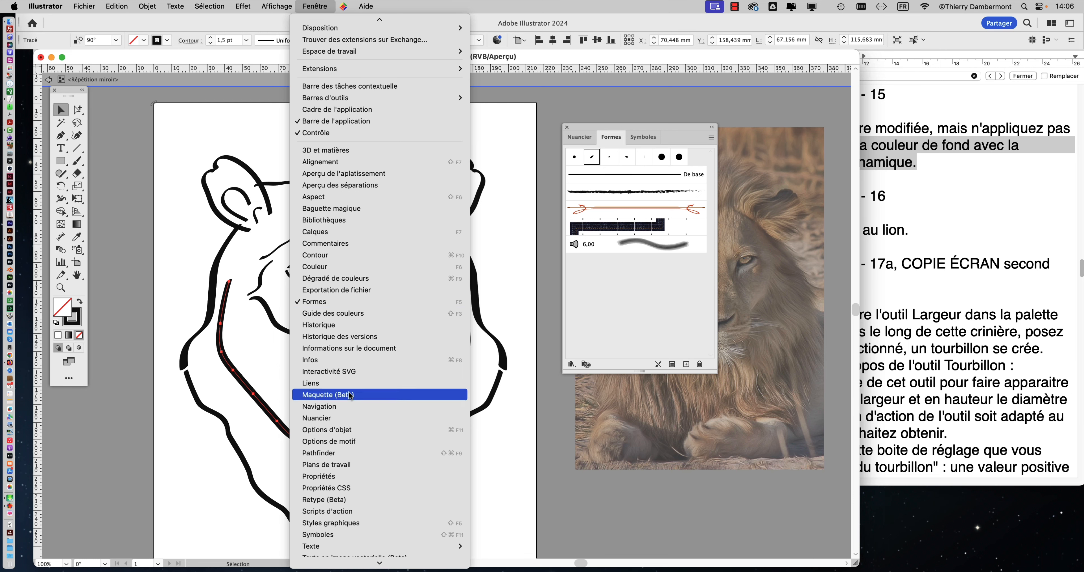
pyautogui.click(354, 419)
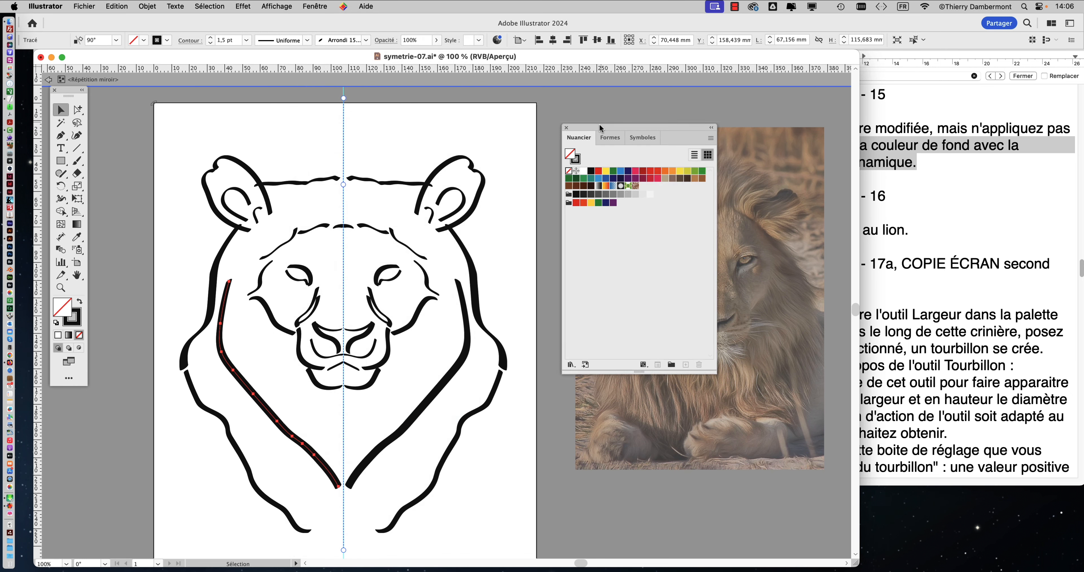
pyautogui.moveTo(600, 127); pyautogui.dragTo(424, 117)
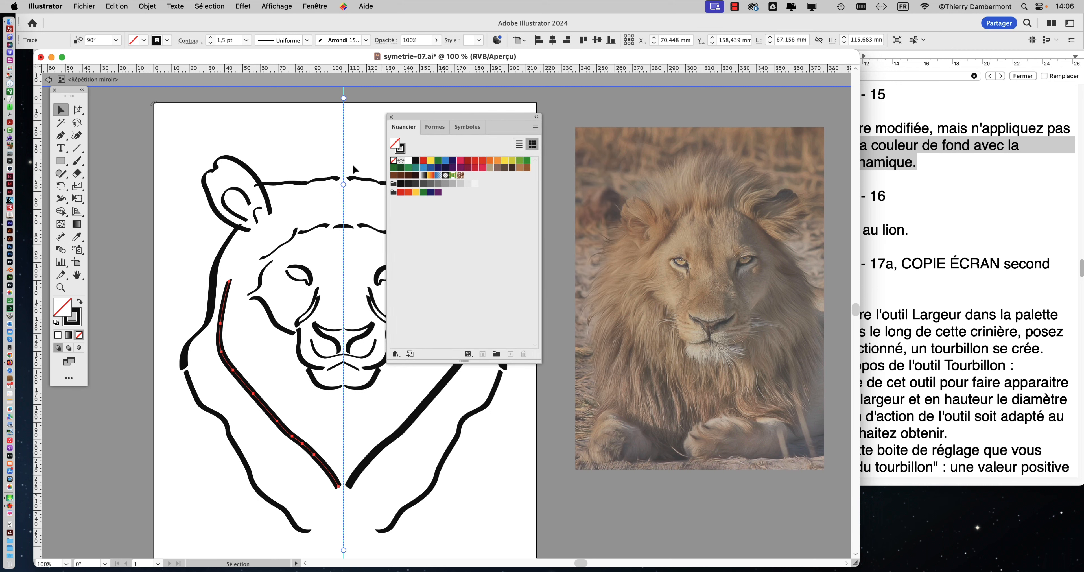
# Step: Recolour the long inner mane stroke with the swatch C=40 M=45 J=50 N=5
pyautogui.click(224, 251)
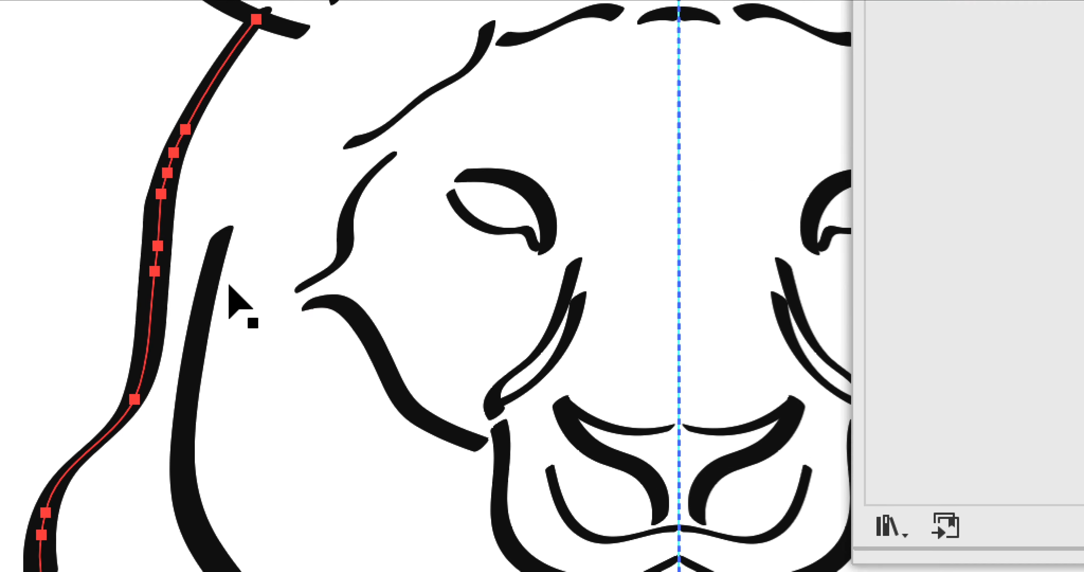
pyautogui.click(223, 283)
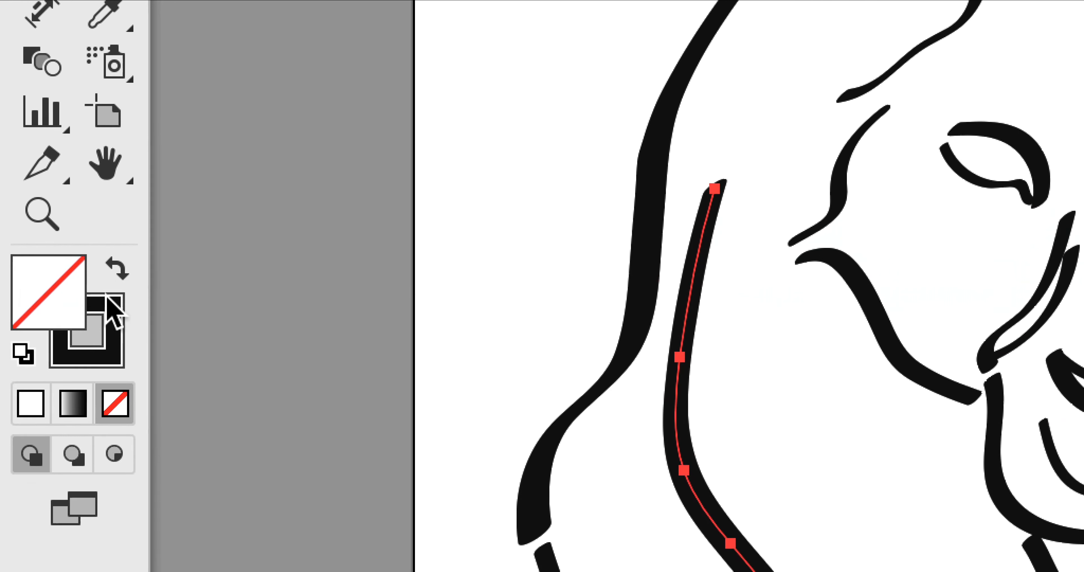
pyautogui.click(108, 298)
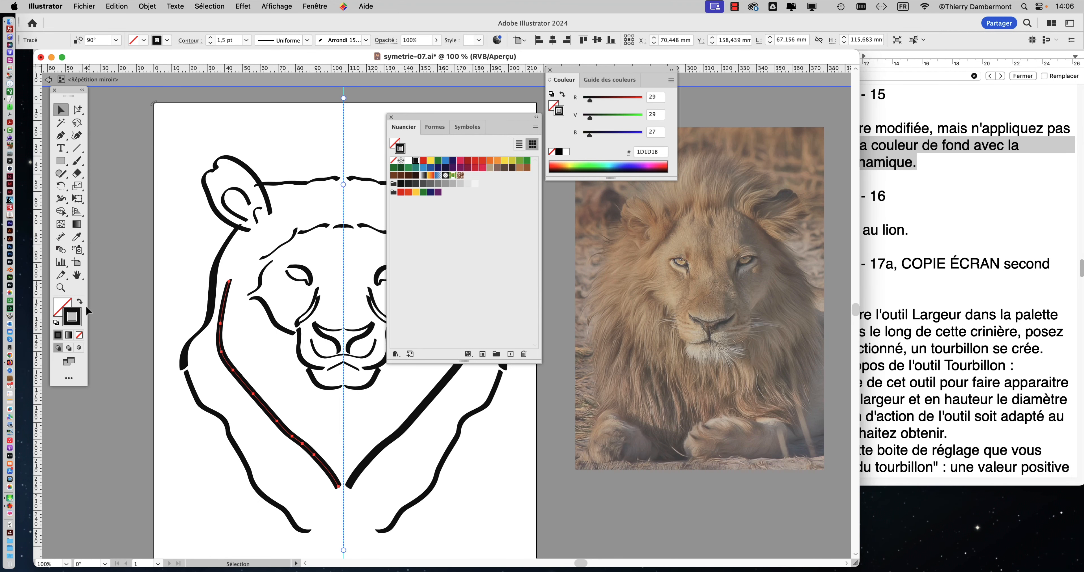
pyautogui.click(497, 168)
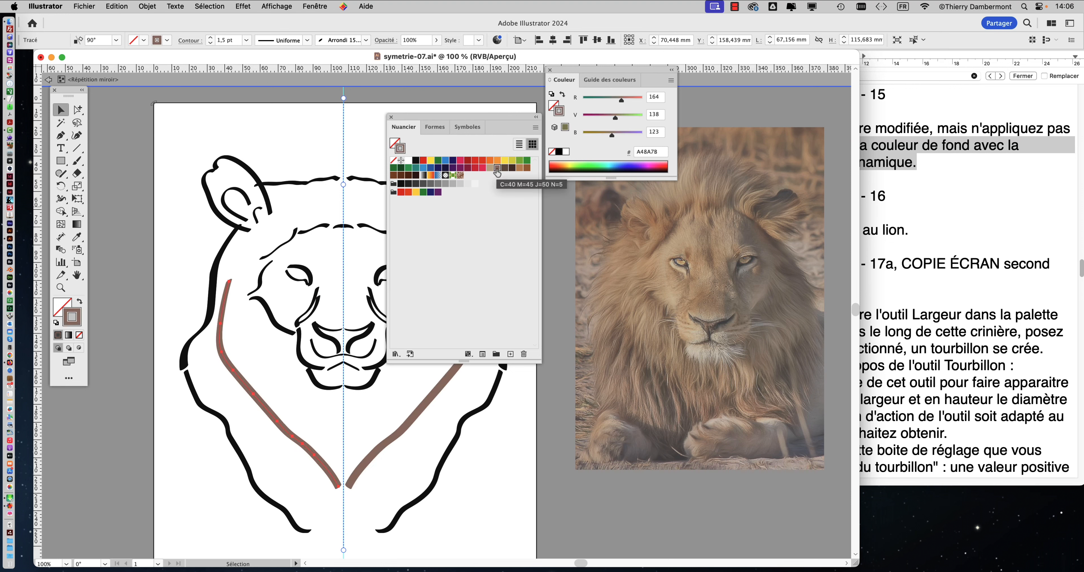
# Step: Recolour the upper outer mane stroke light brown (CA9E67) and the lower outer mane stroke beige
pyautogui.click(237, 242)
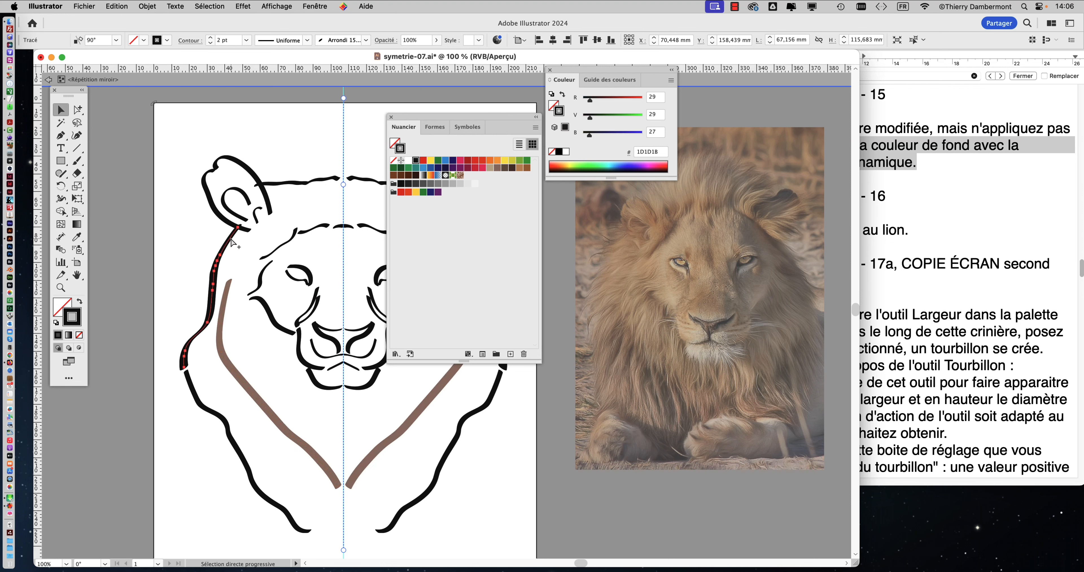
pyautogui.click(513, 168)
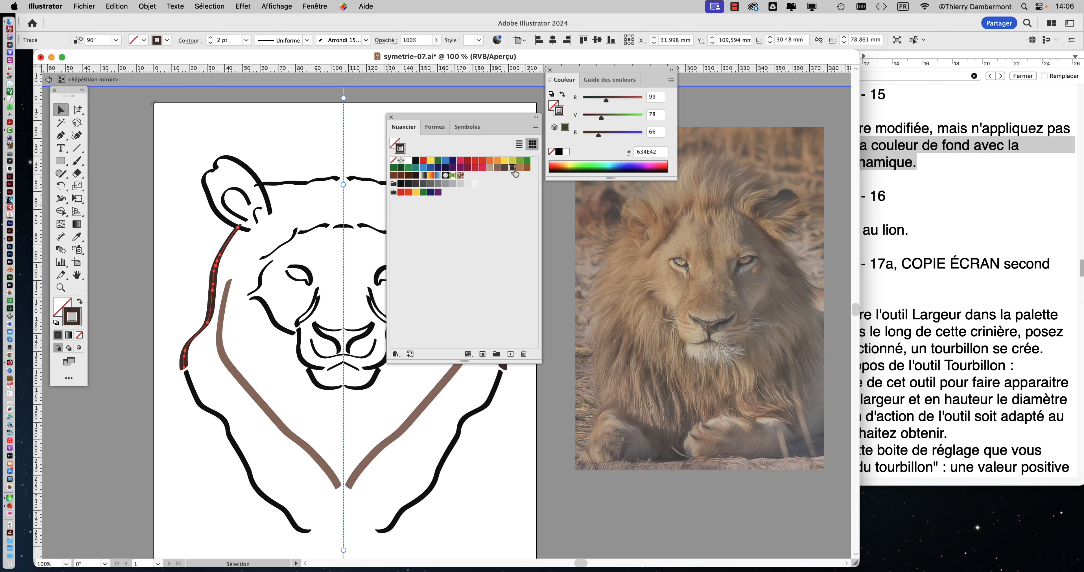
pyautogui.click(519, 168)
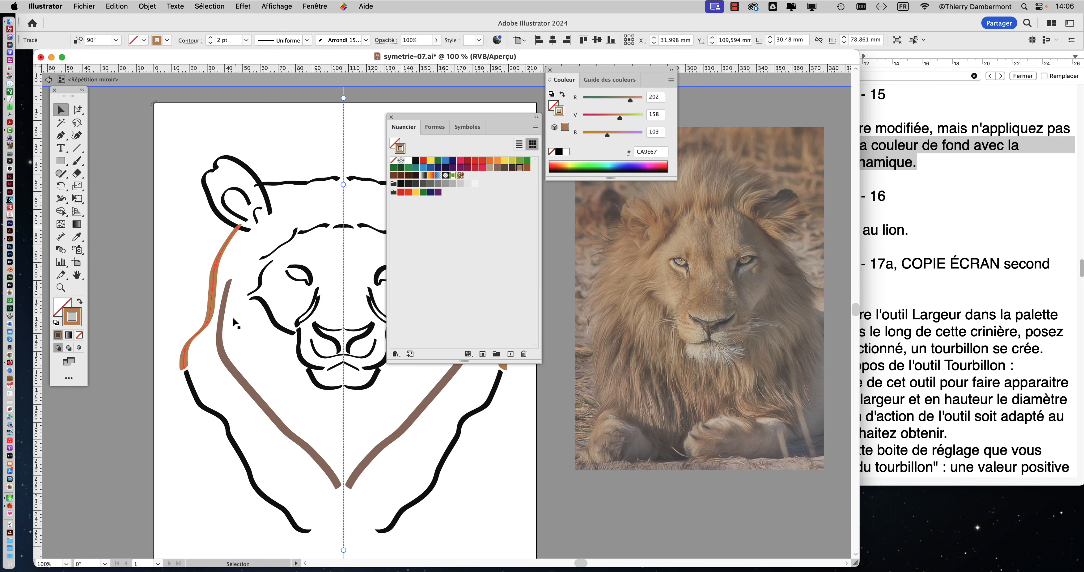
pyautogui.click(193, 393)
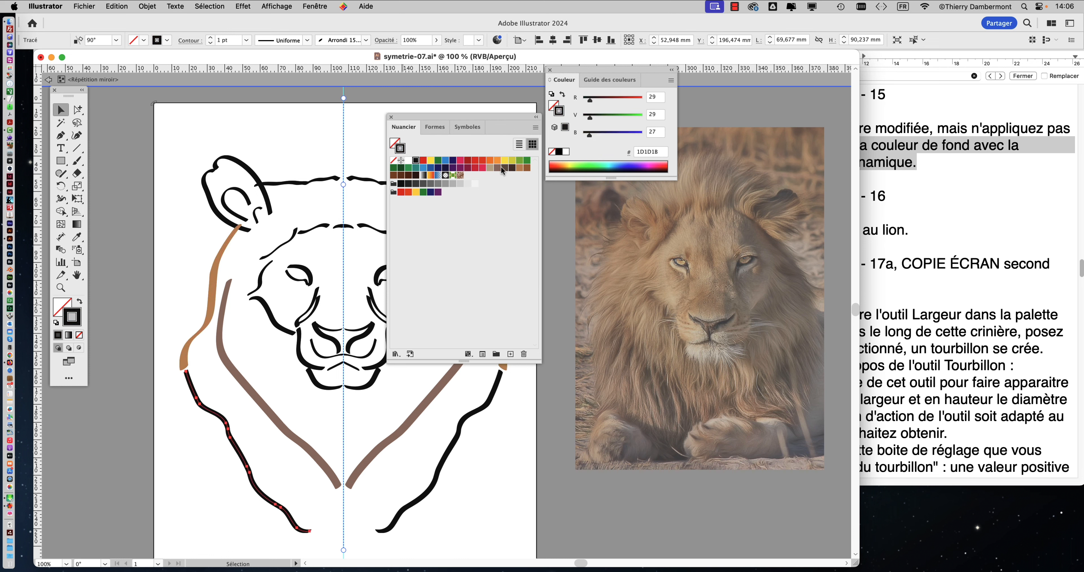
pyautogui.click(490, 168)
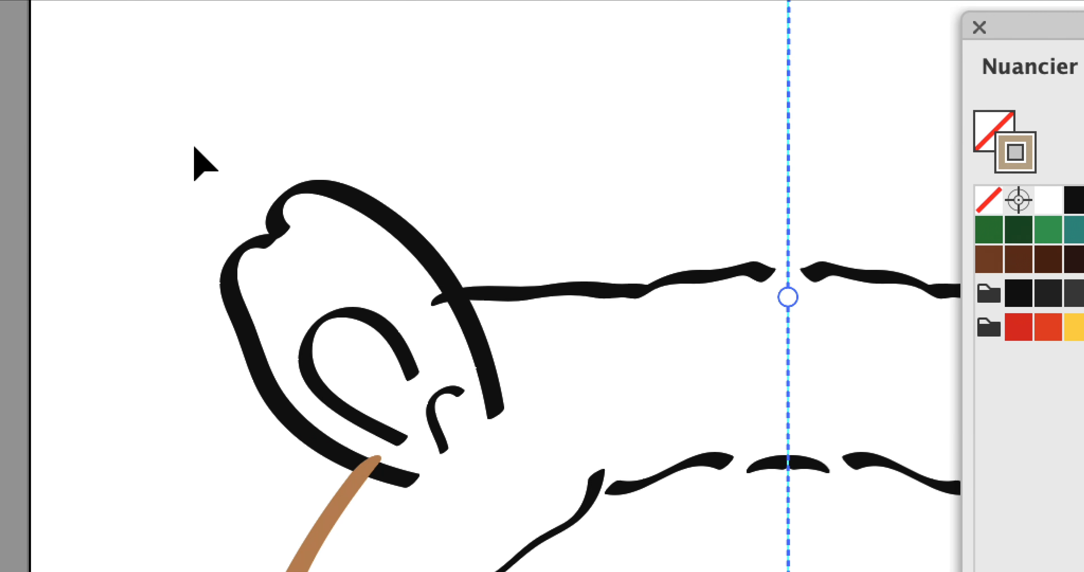
# Step: Select all the ear strokes together, recolour them dark brown (7D4E24), and deselect them
pyautogui.moveTo(210, 153); pyautogui.dragTo(243, 209)
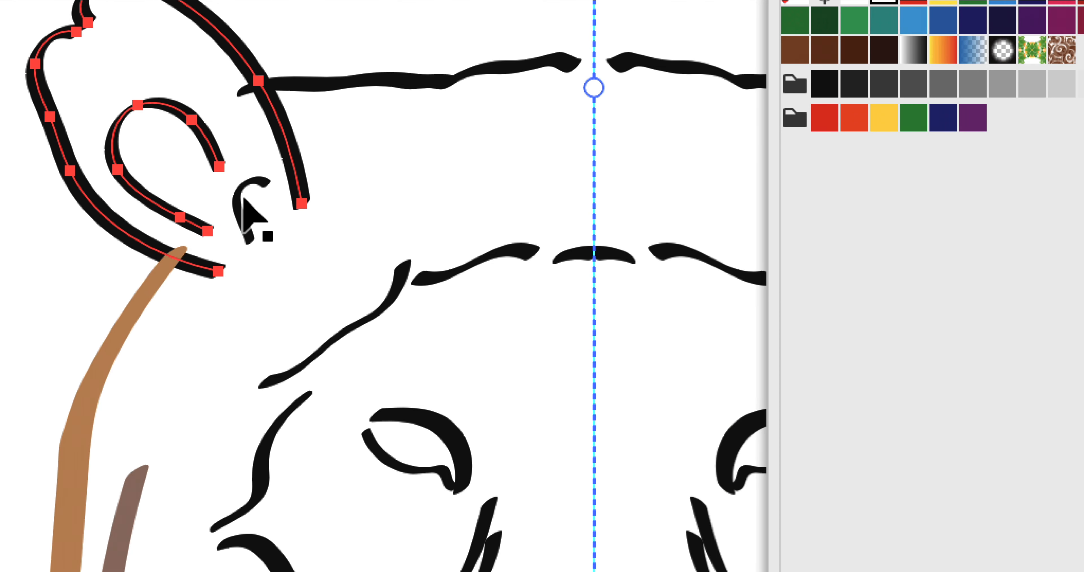
pyautogui.keyDown('shift'); pyautogui.click(245, 204); pyautogui.keyUp('shift')
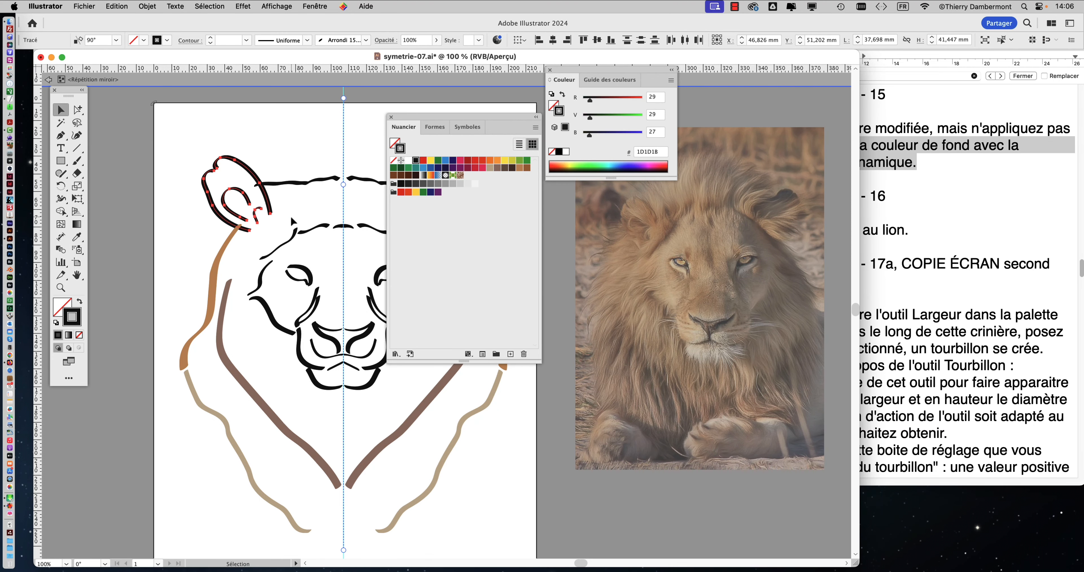
pyautogui.click(400, 175)
pyautogui.click(288, 157)
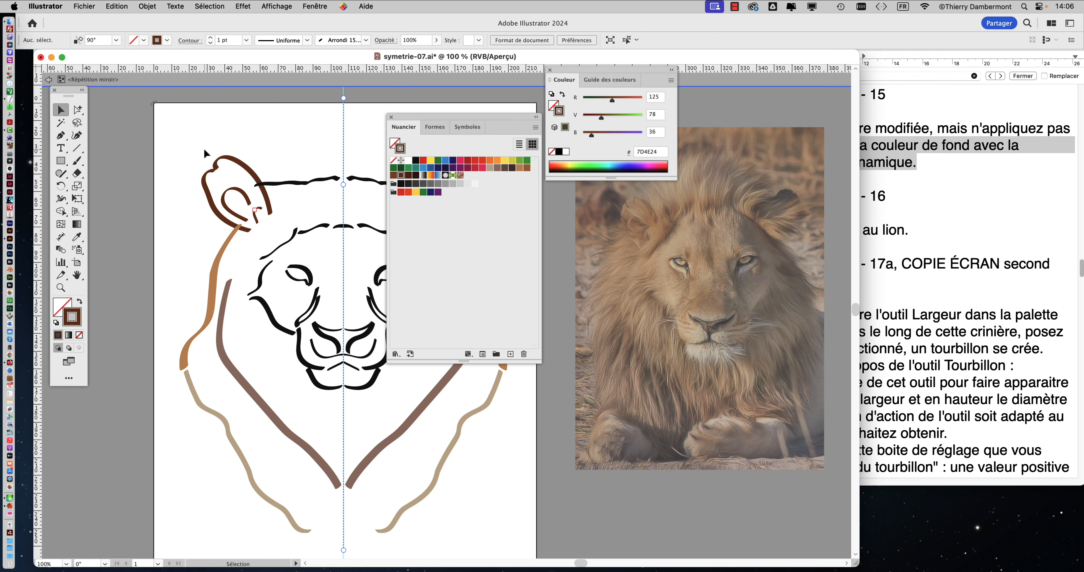
# Step: Uncover the face from the Nuancier palette, and recolour the cheek, inner-eye, nose and central mouth strokes blue (009FE3)
pyautogui.moveTo(431, 115); pyautogui.dragTo(489, 158)
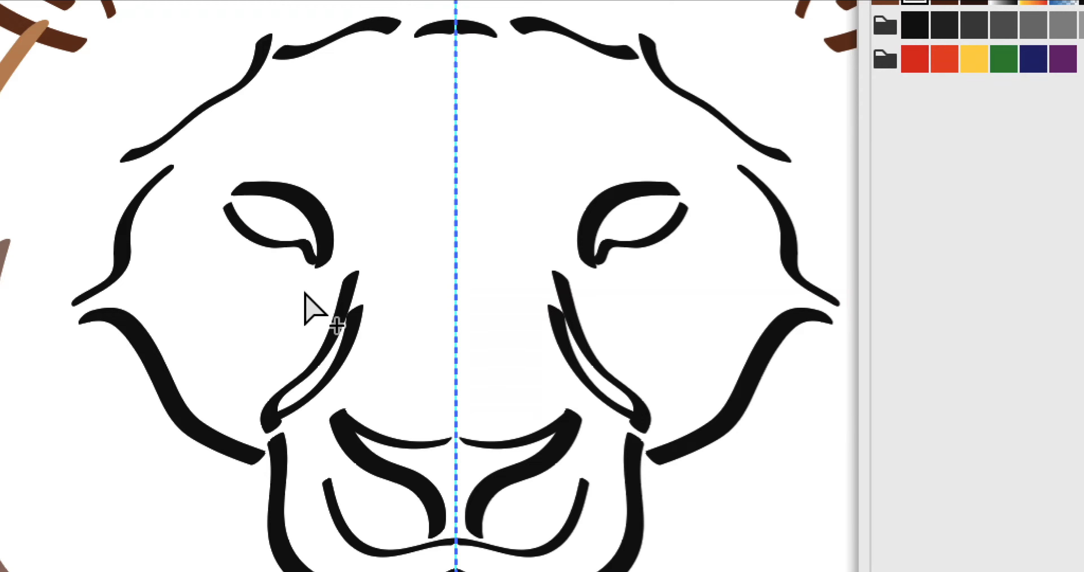
pyautogui.click(311, 300)
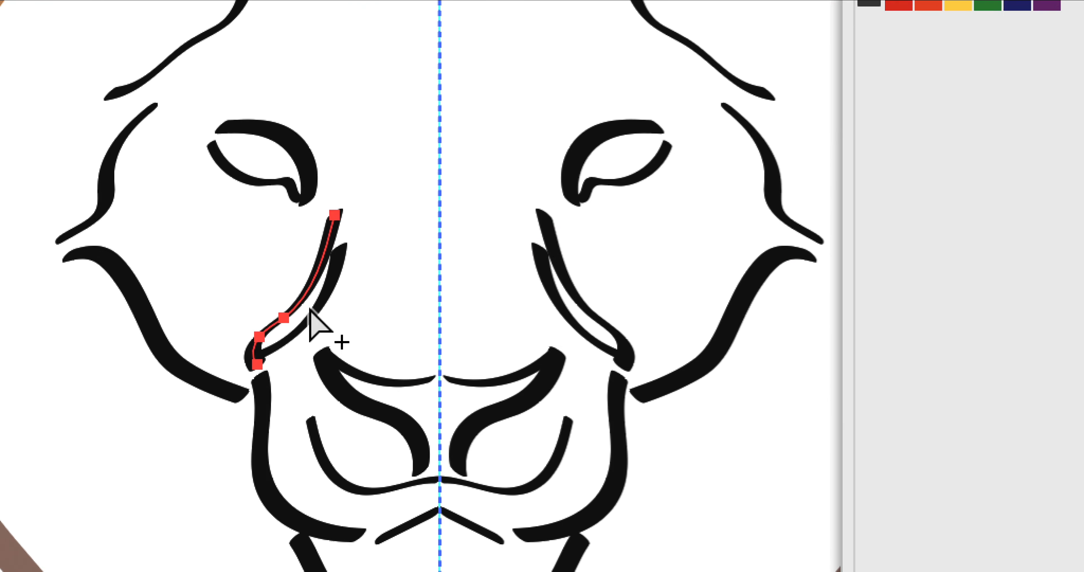
pyautogui.click(331, 418)
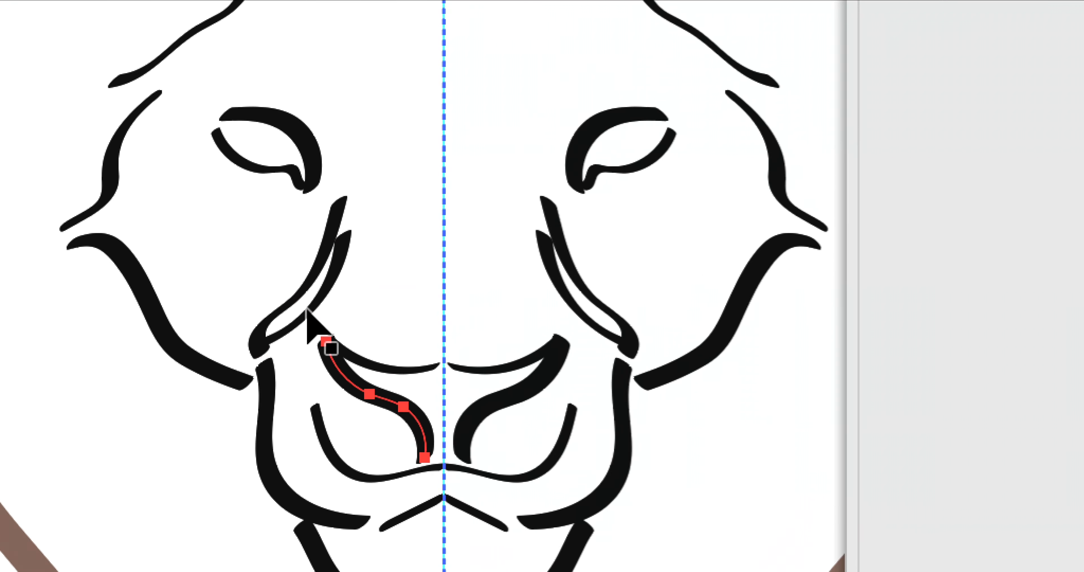
pyautogui.keyDown('shift'); pyautogui.click(280, 258); pyautogui.keyUp('shift')
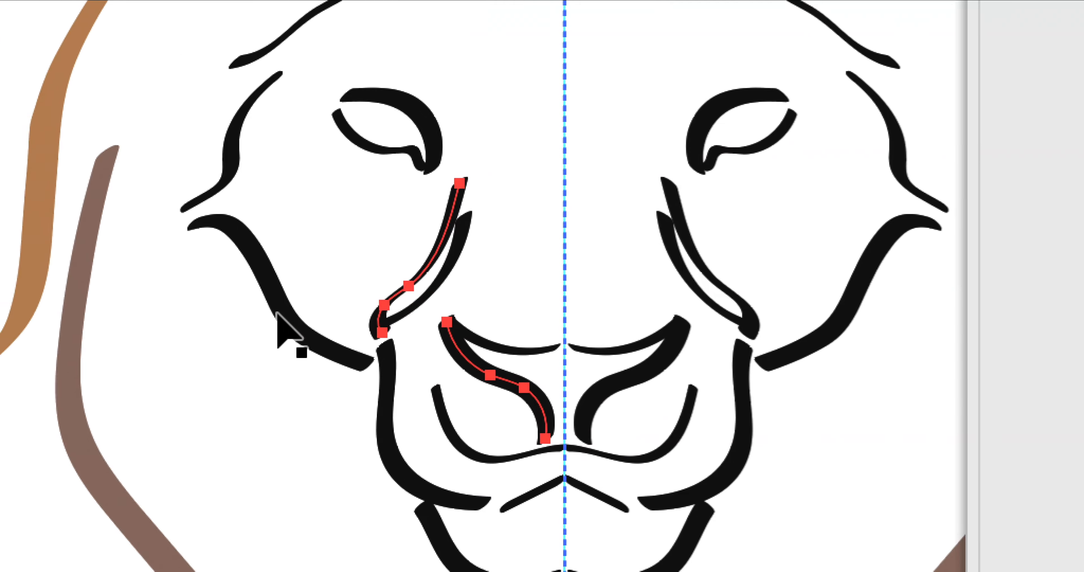
pyautogui.keyDown('shift'); pyautogui.click(276, 292); pyautogui.keyUp('shift')
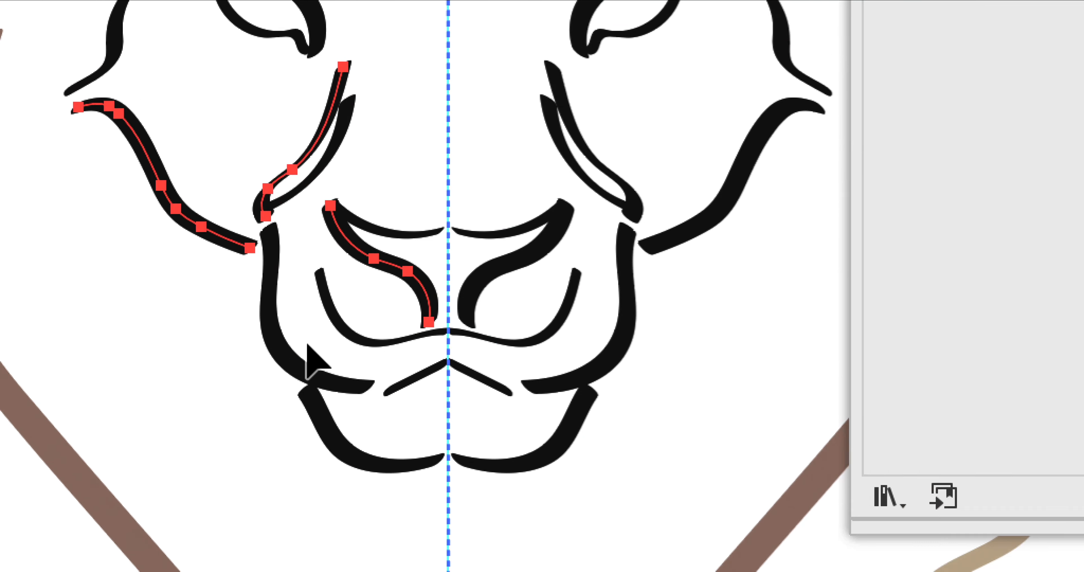
pyautogui.keyDown('shift'); pyautogui.click(525, 495); pyautogui.keyUp('shift')
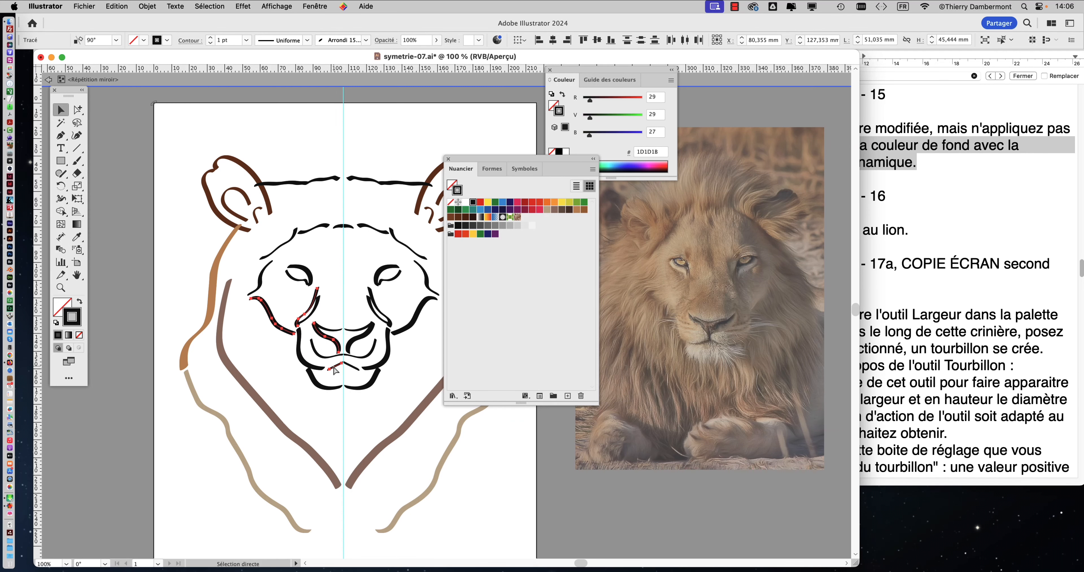
pyautogui.click(502, 203)
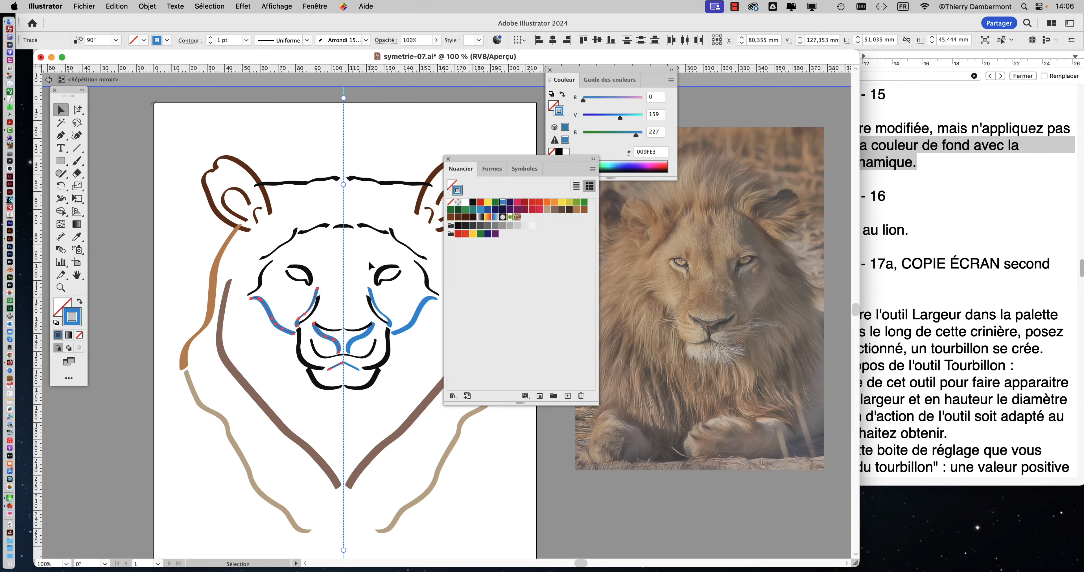
# Step: Select the inner forehead stroke above the eye, move the Nuancier palette nearer, and recolour the stroke green
pyautogui.click(320, 234)
pyautogui.click(320, 231)
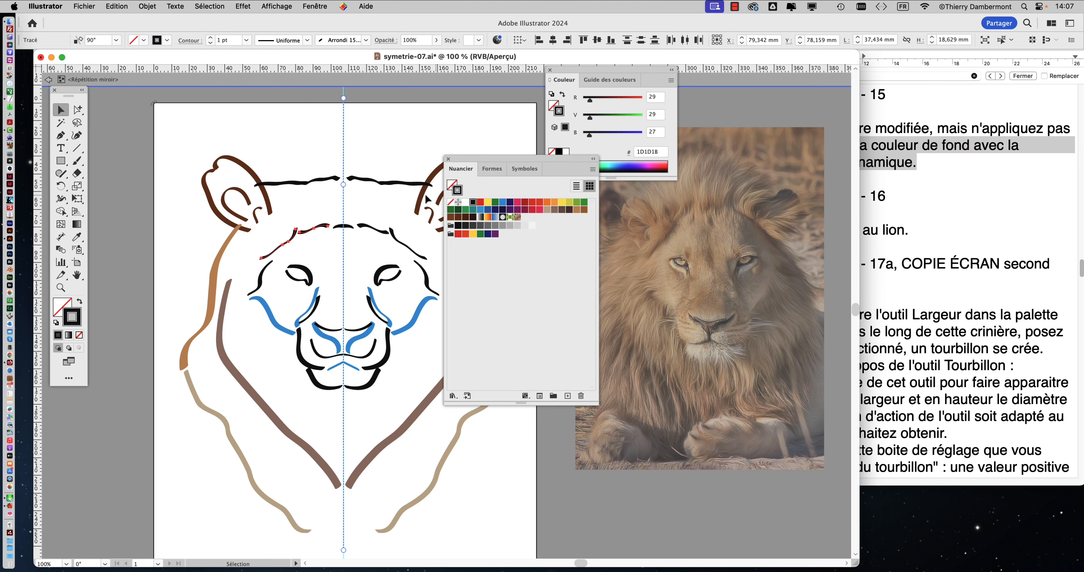
pyautogui.moveTo(460, 159); pyautogui.dragTo(387, 169)
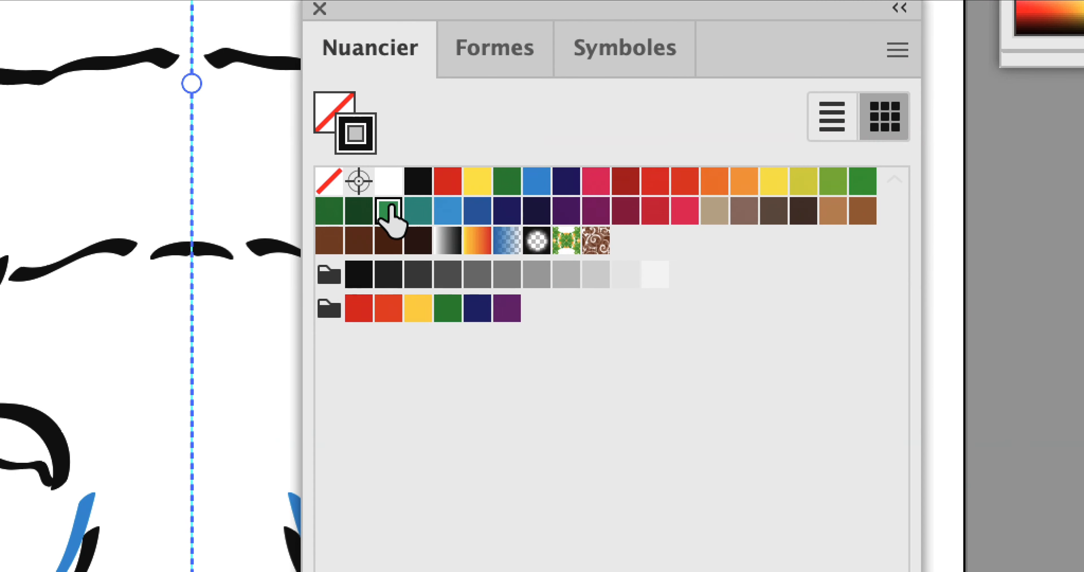
pyautogui.moveTo(375, 227)
pyautogui.mouseDown()
pyautogui.moveTo(82, 282)
pyautogui.moveTo(80, 272)
pyautogui.mouseUp()
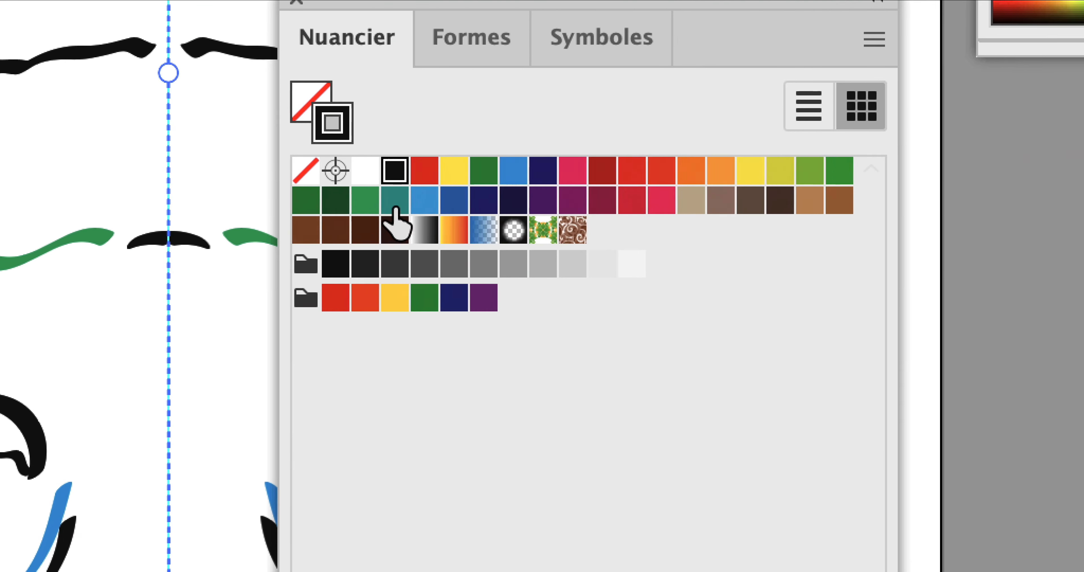
# Step: Recolour the outer forehead stroke and the temple stroke beside the eye purple
pyautogui.moveTo(684, 174)
pyautogui.mouseDown()
pyautogui.moveTo(306, 223)
pyautogui.moveTo(311, 235)
pyautogui.mouseUp()
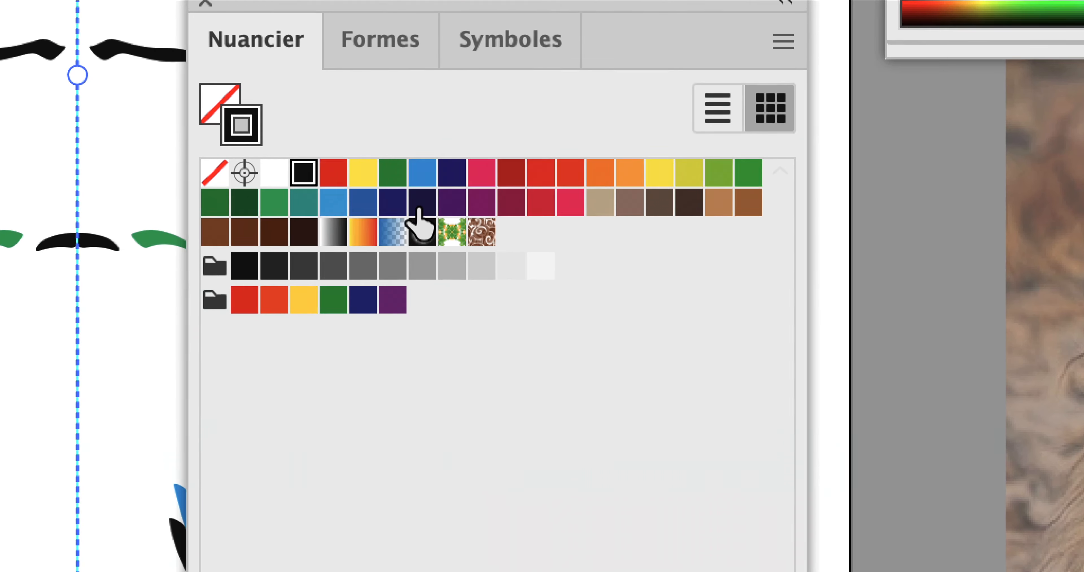
pyautogui.moveTo(418, 208)
pyautogui.mouseDown()
pyautogui.moveTo(351, 238)
pyautogui.moveTo(312, 229)
pyautogui.mouseUp()
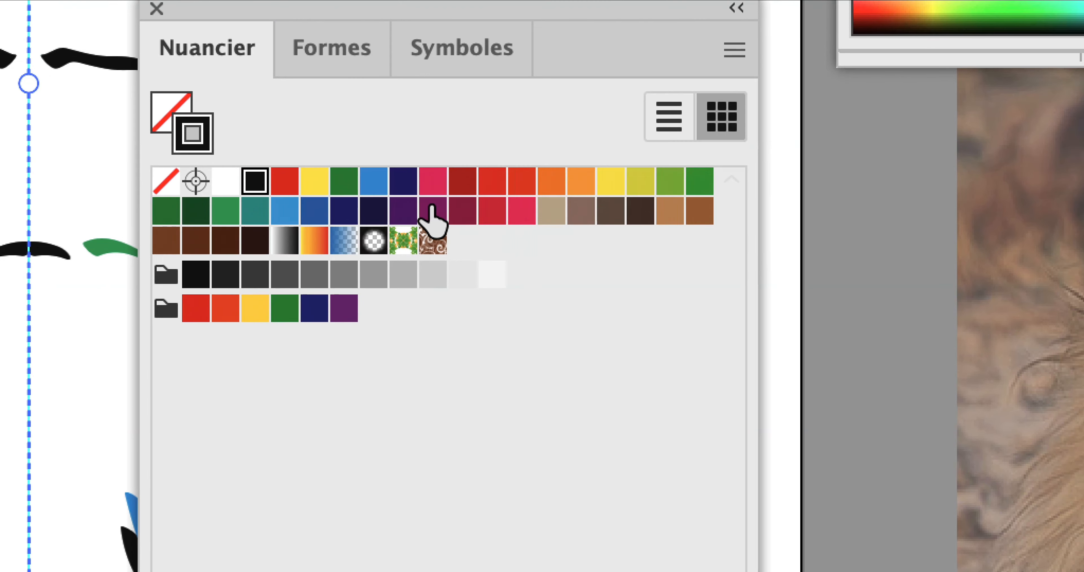
pyautogui.moveTo(906, 130)
pyautogui.mouseDown()
pyautogui.moveTo(316, 248)
pyautogui.moveTo(266, 230)
pyautogui.mouseUp()
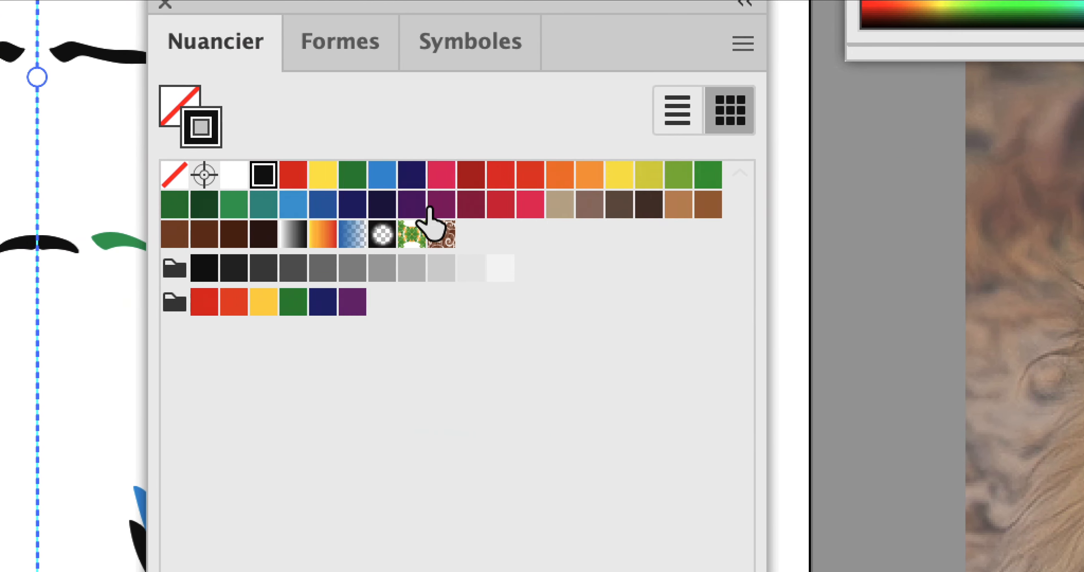
pyautogui.moveTo(430, 211); pyautogui.dragTo(0, 398)
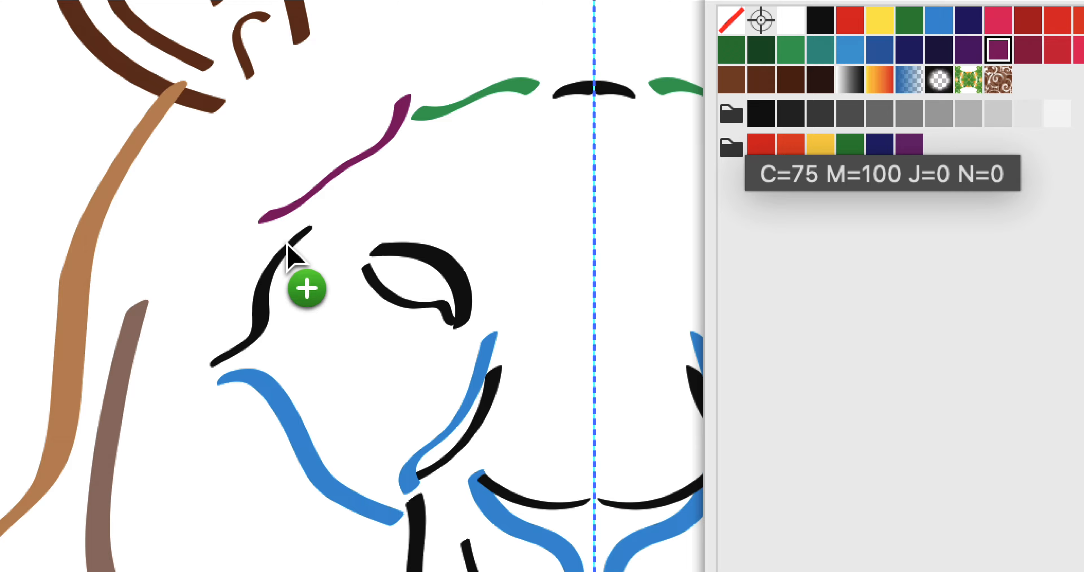
pyautogui.moveTo(287, 243); pyautogui.dragTo(288, 243)
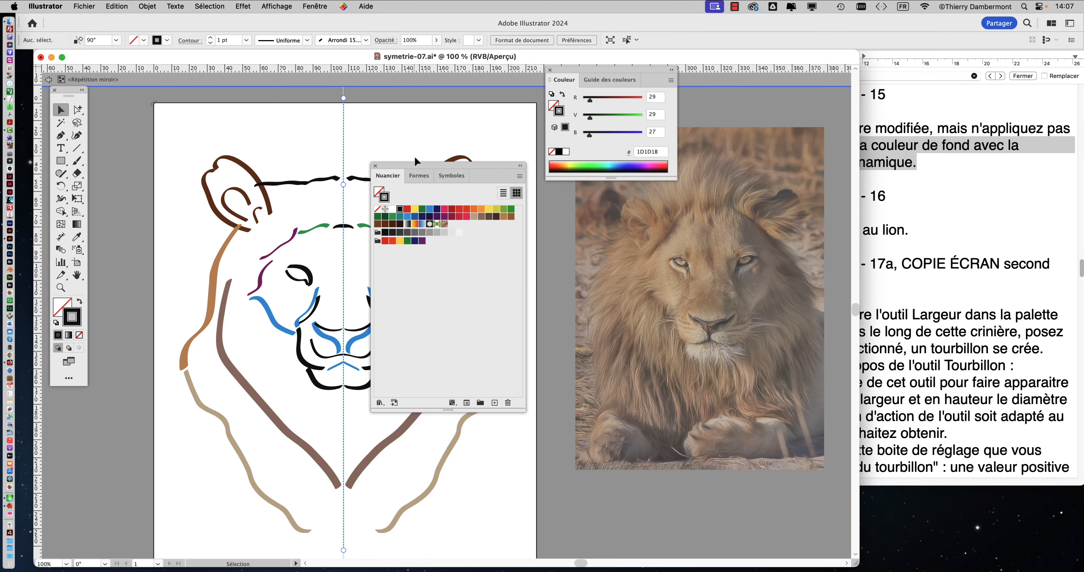
# Step: Move the Nuancier and Couleur palettes clear of the lion drawing and reduce the Nuancier palette's height
pyautogui.moveTo(417, 165); pyautogui.dragTo(542, 196)
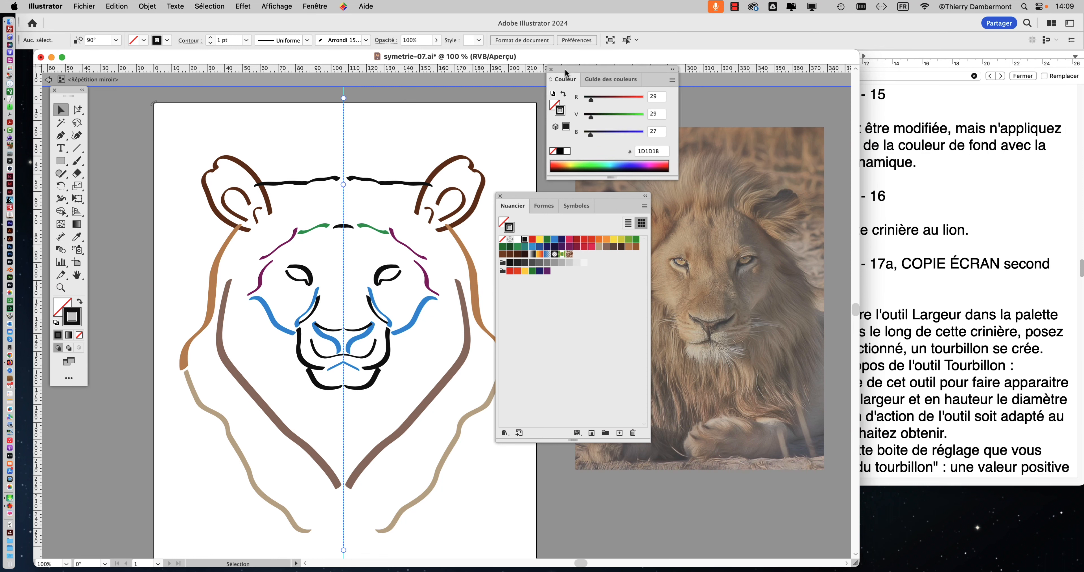
pyautogui.moveTo(565, 72); pyautogui.dragTo(795, 83)
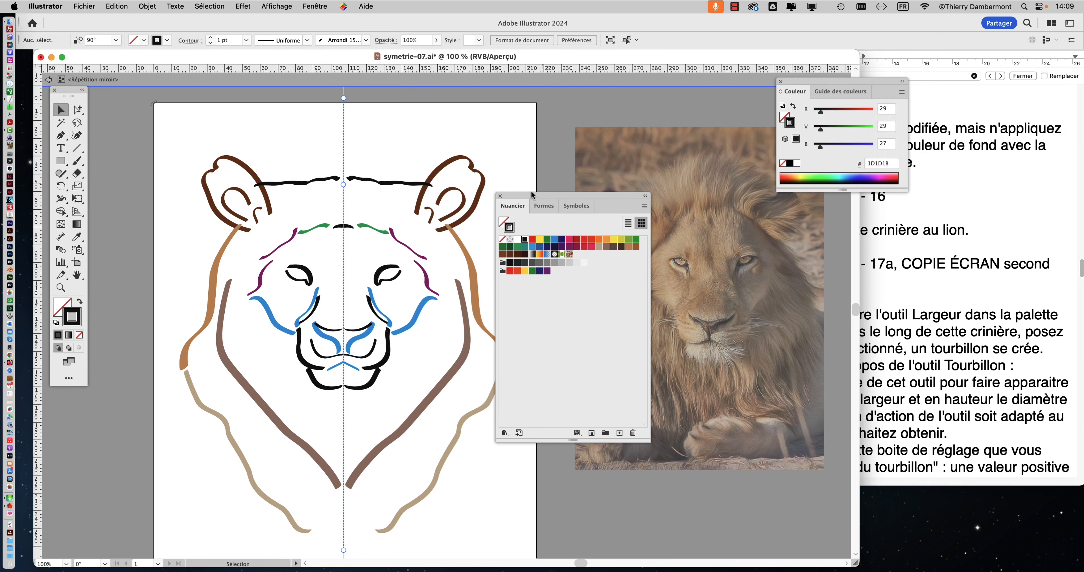
pyautogui.moveTo(548, 196); pyautogui.dragTo(595, 97)
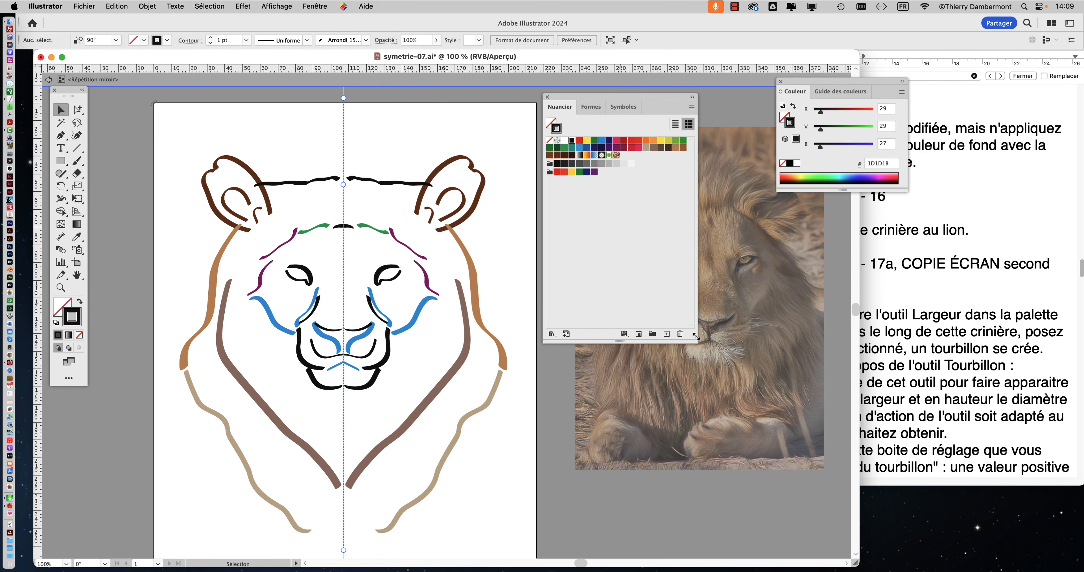
pyautogui.moveTo(696, 342); pyautogui.dragTo(693, 222)
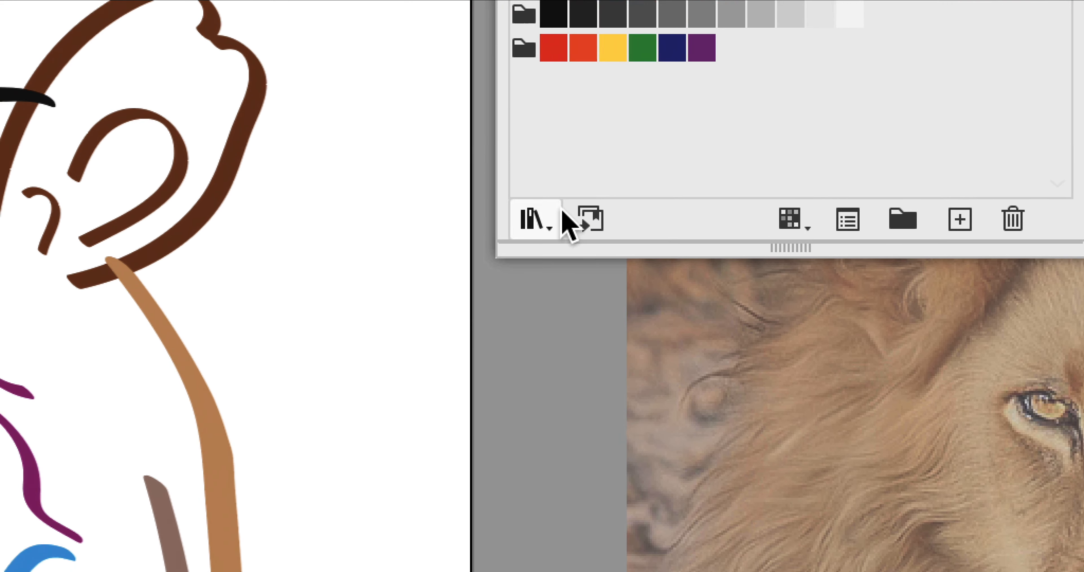
# Step: Load the Entreprise swatch library, enlarge its palette to reveal all the colour groups, and reposition it
pyautogui.click(484, 263)
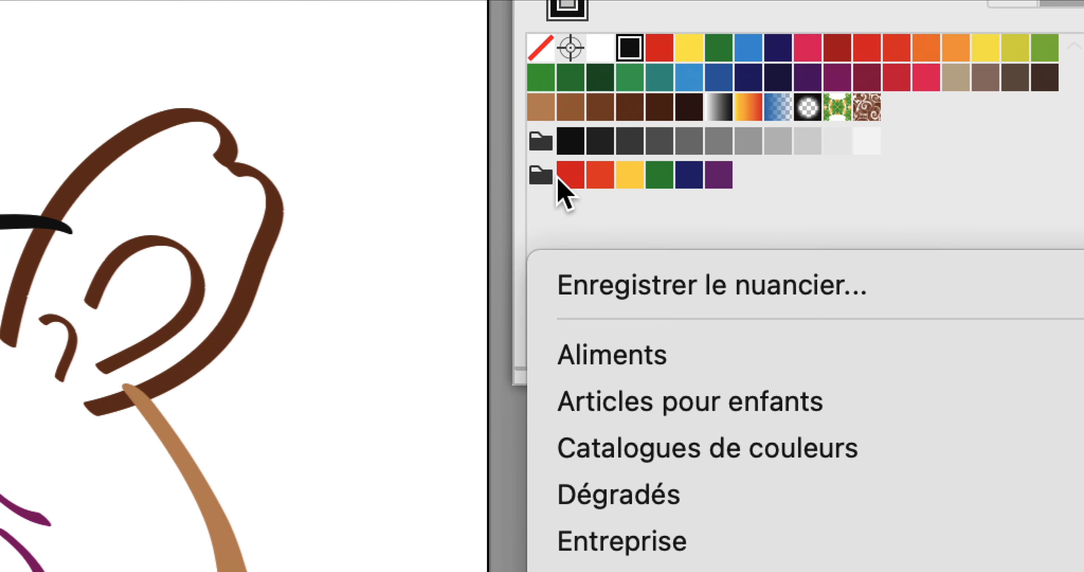
pyautogui.click(560, 73)
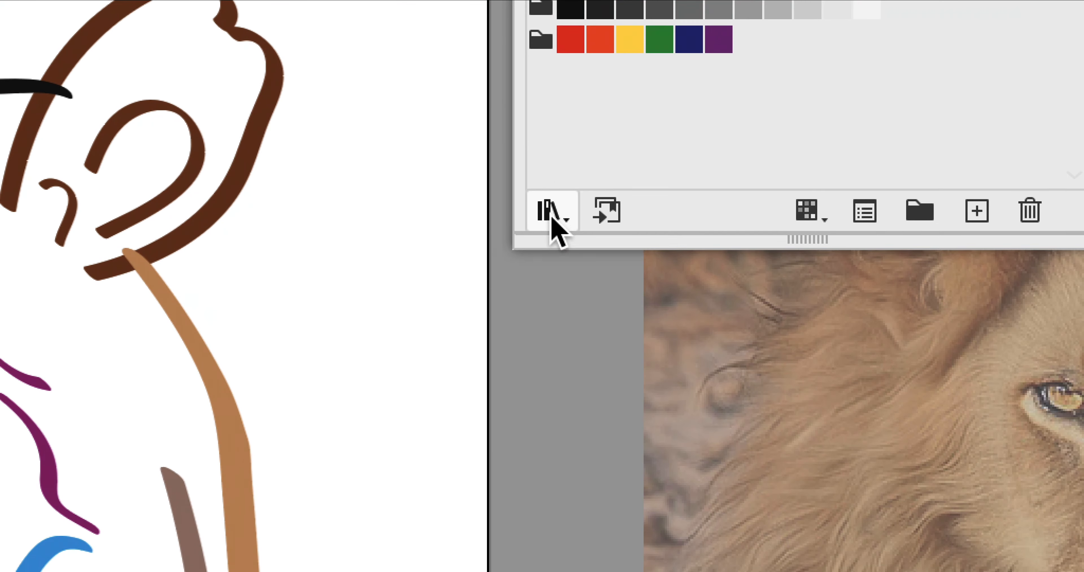
pyautogui.click(547, 294)
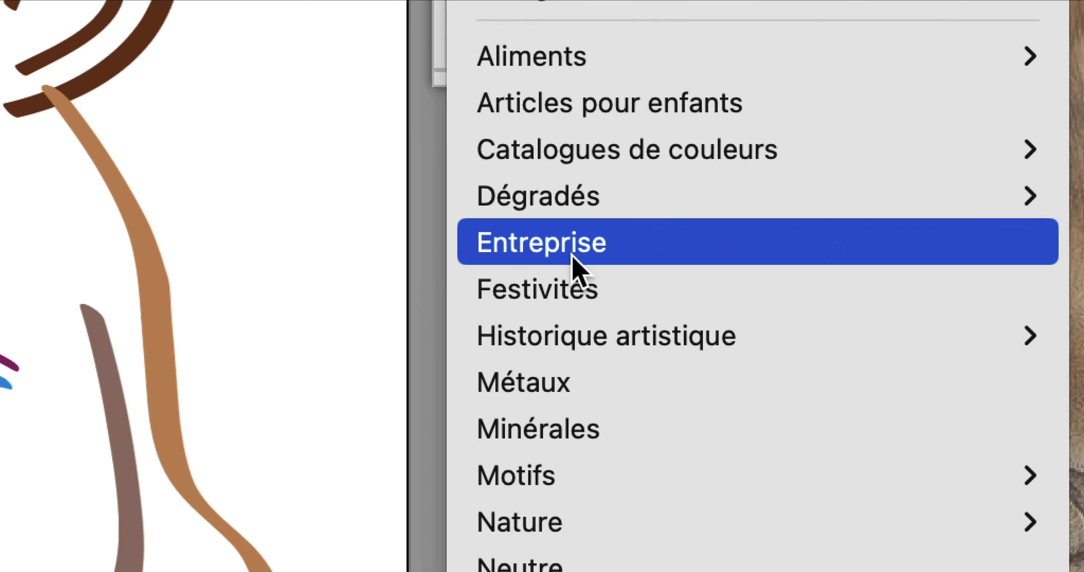
pyautogui.click(586, 254)
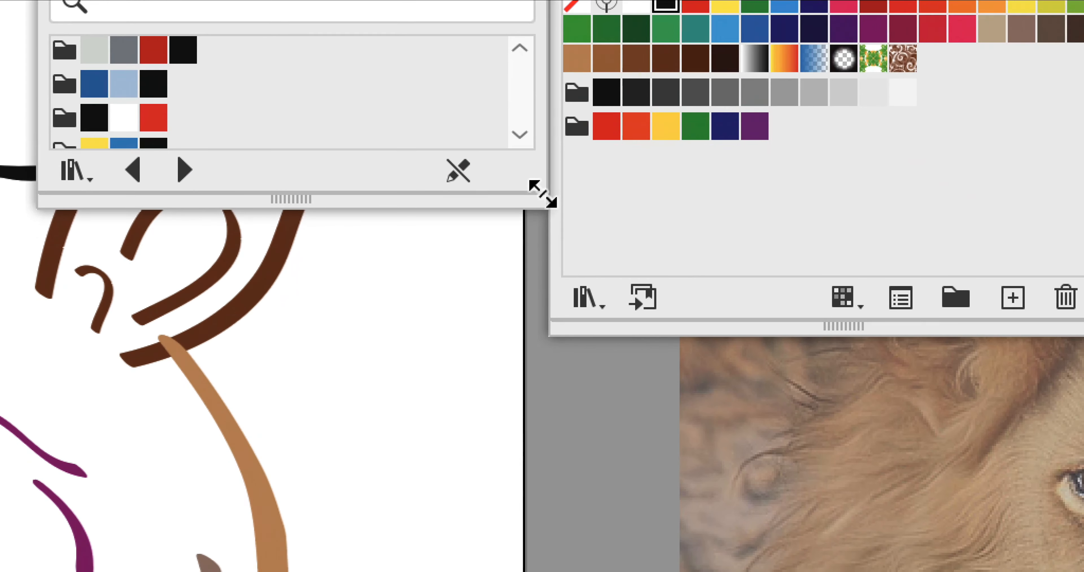
pyautogui.moveTo(644, 446); pyautogui.dragTo(644, 571)
pyautogui.moveTo(544, 265); pyautogui.dragTo(538, 333)
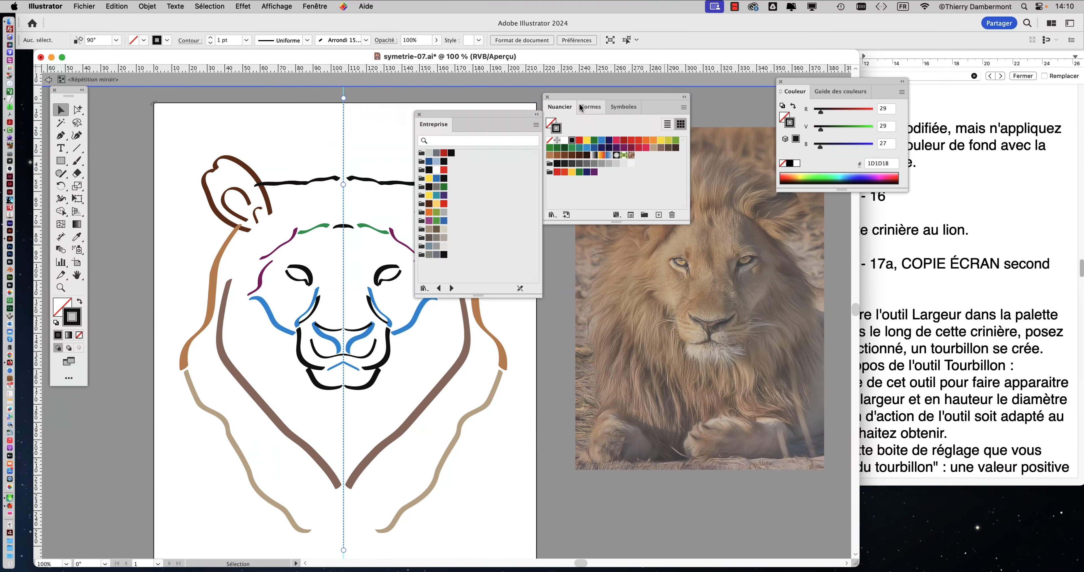
pyautogui.moveTo(580, 107); pyautogui.dragTo(621, 102)
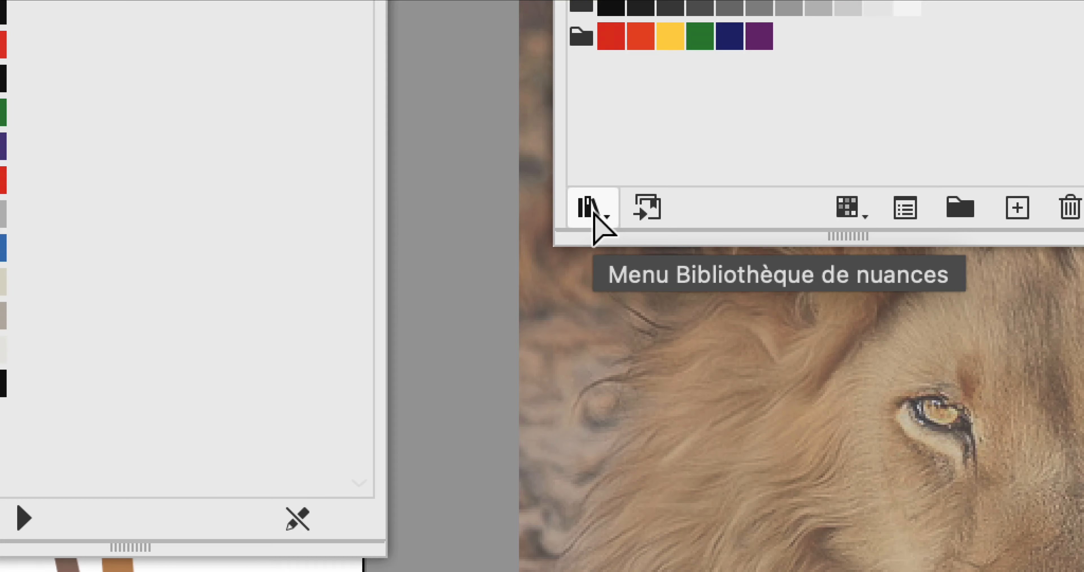
# Step: Advance to the swatch library after Entreprise and add its pink, red, purple, orange and green colour group to the Nuancier
pyautogui.click(591, 208)
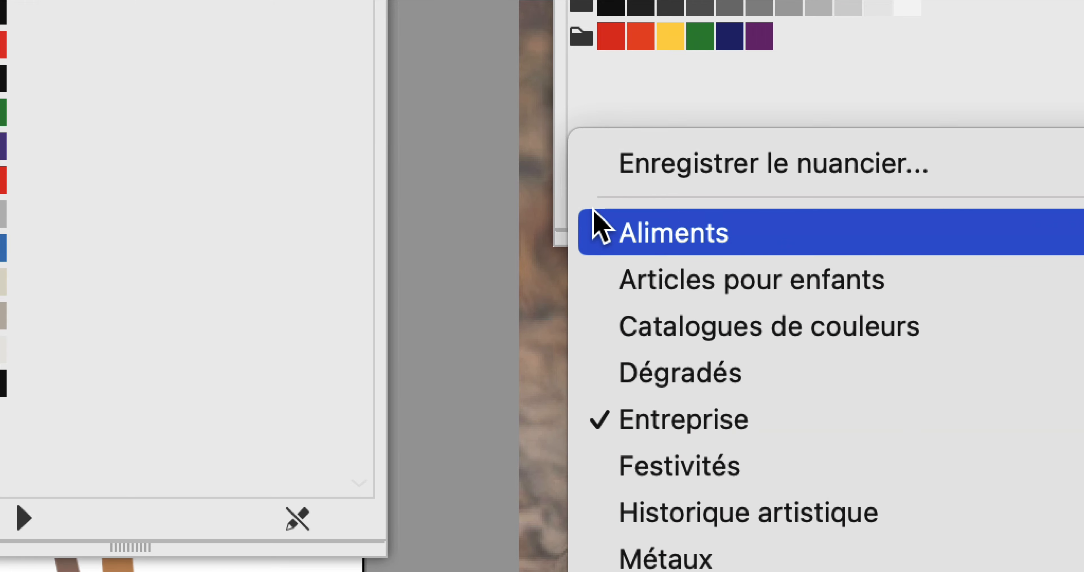
pyautogui.click(597, 231)
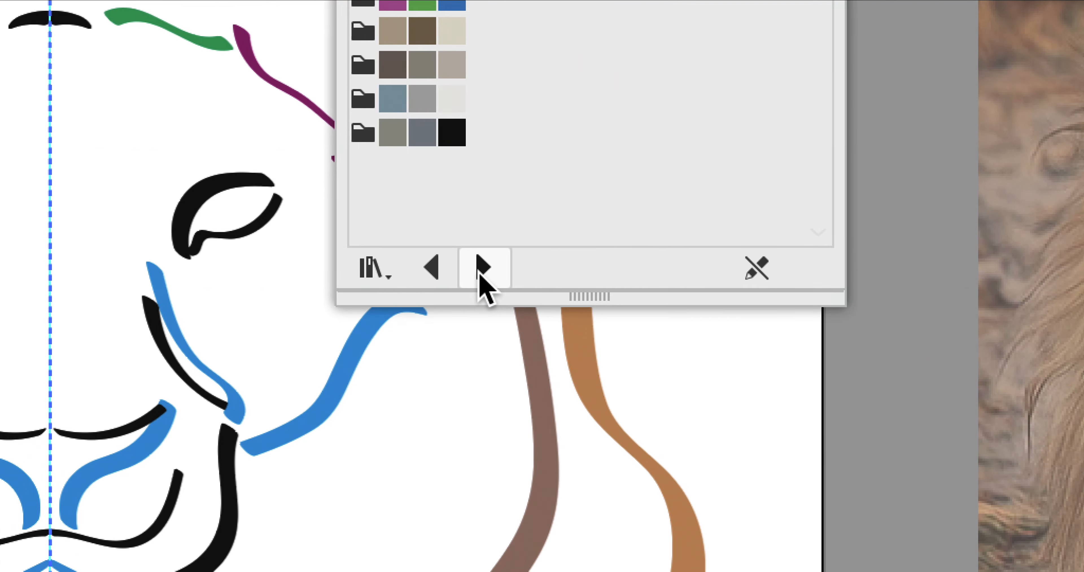
pyautogui.click(481, 269)
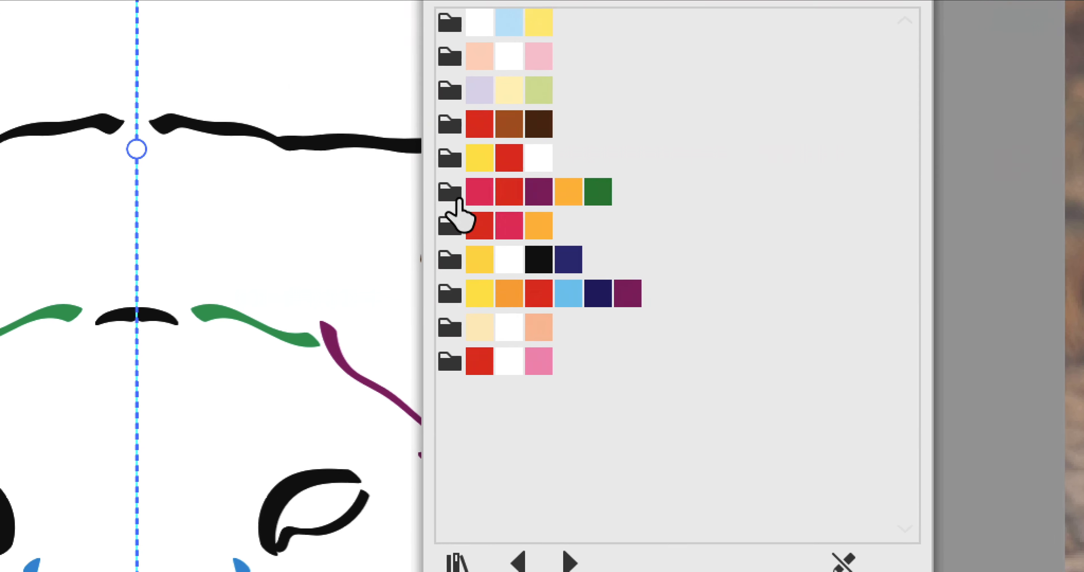
pyautogui.click(455, 196)
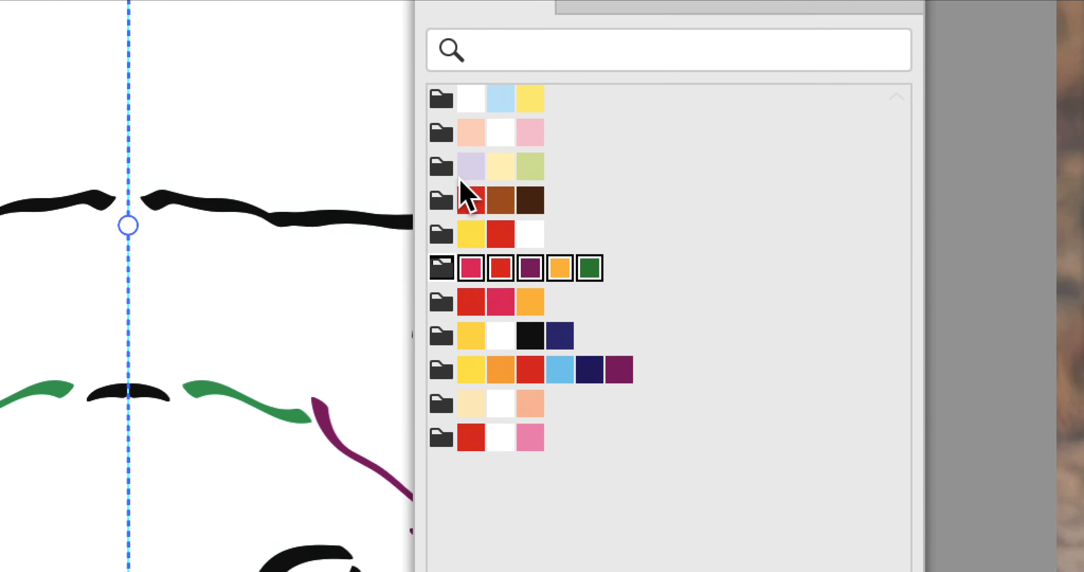
pyautogui.click(454, 184)
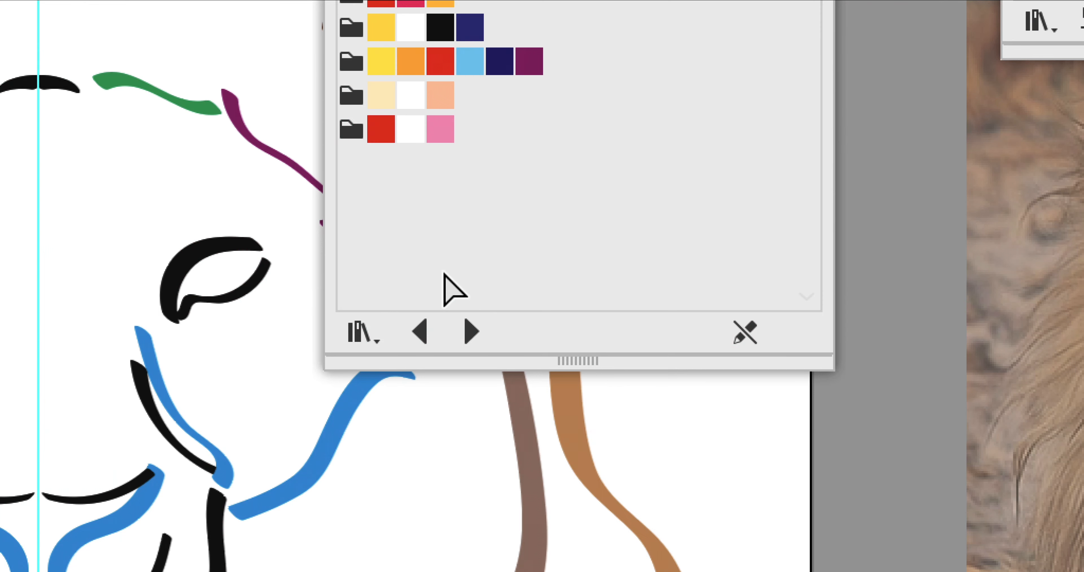
# Step: Display the Affiche russe library, add its yellow, green and red colour group to the Nuancier, and uncover the face
pyautogui.click(451, 289)
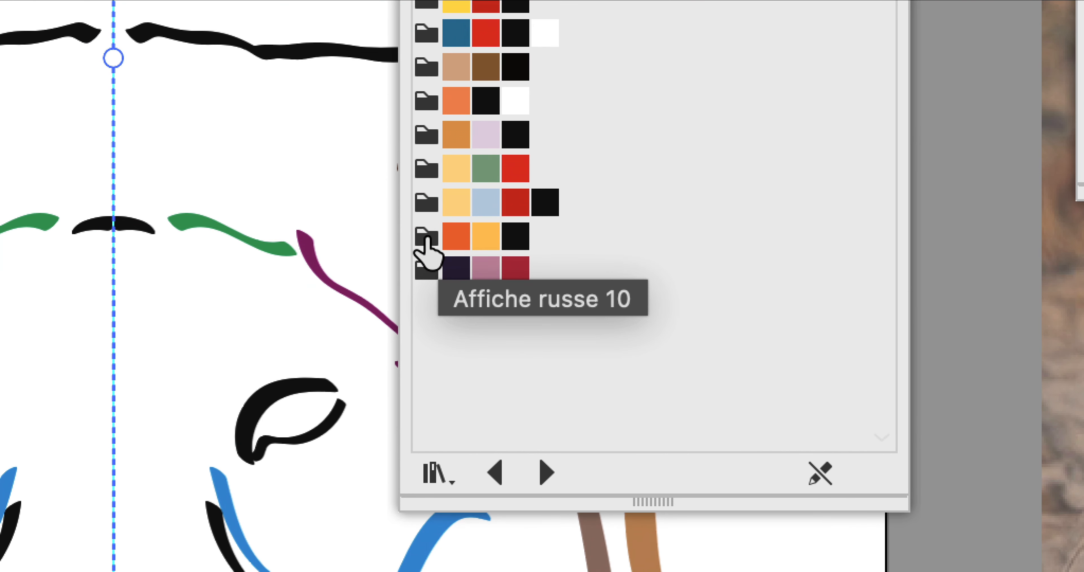
pyautogui.click(426, 169)
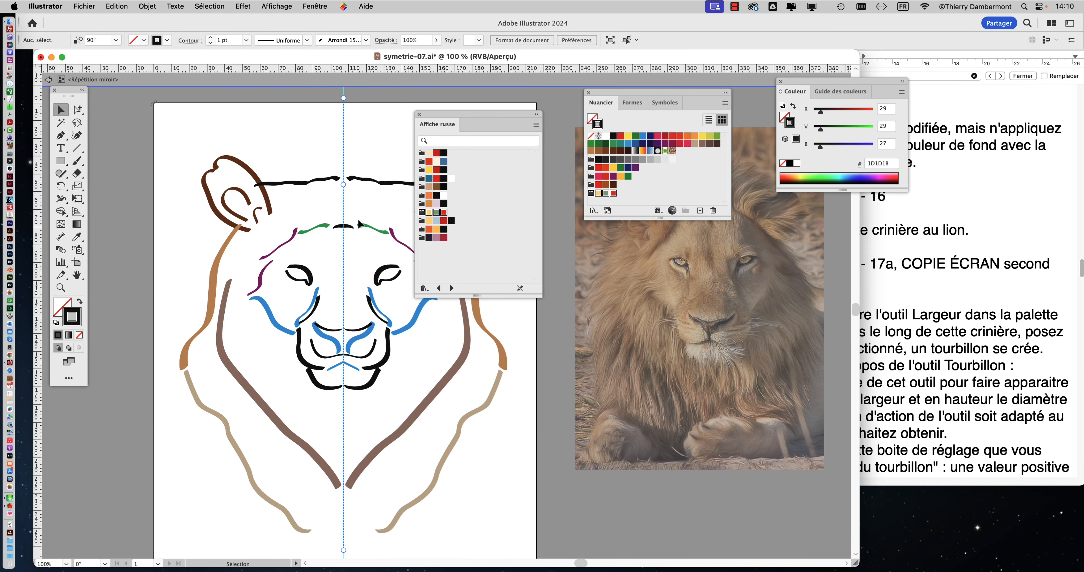
pyautogui.moveTo(444, 115); pyautogui.dragTo(525, 249)
pyautogui.scroll(2, 384, 304)
pyautogui.moveTo(323, 269); pyautogui.dragTo(337, 177)
# Step: Switch to TextEdit, correct "appliqué" to "appliquée" in the colour-replacement instruction, move the window aside, and return to Illustrator
pyautogui.press('super+Tab')
pyautogui.moveTo(697, 180); pyautogui.dragTo(972, 180)
pyautogui.moveTo(700, 197); pyautogui.dragTo(1036, 196)
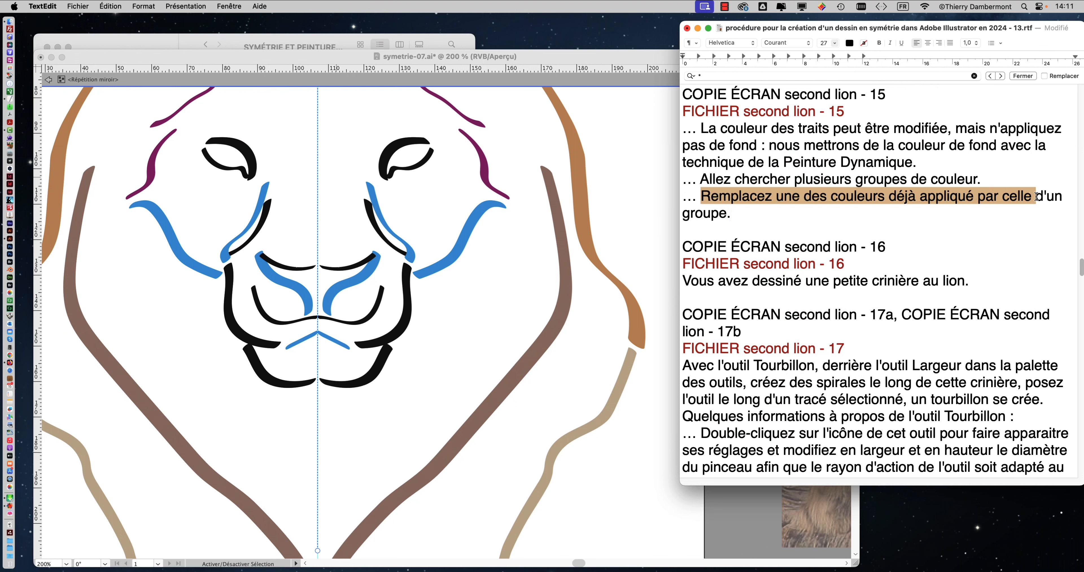
pyautogui.click(975, 197)
pyautogui.write('e')
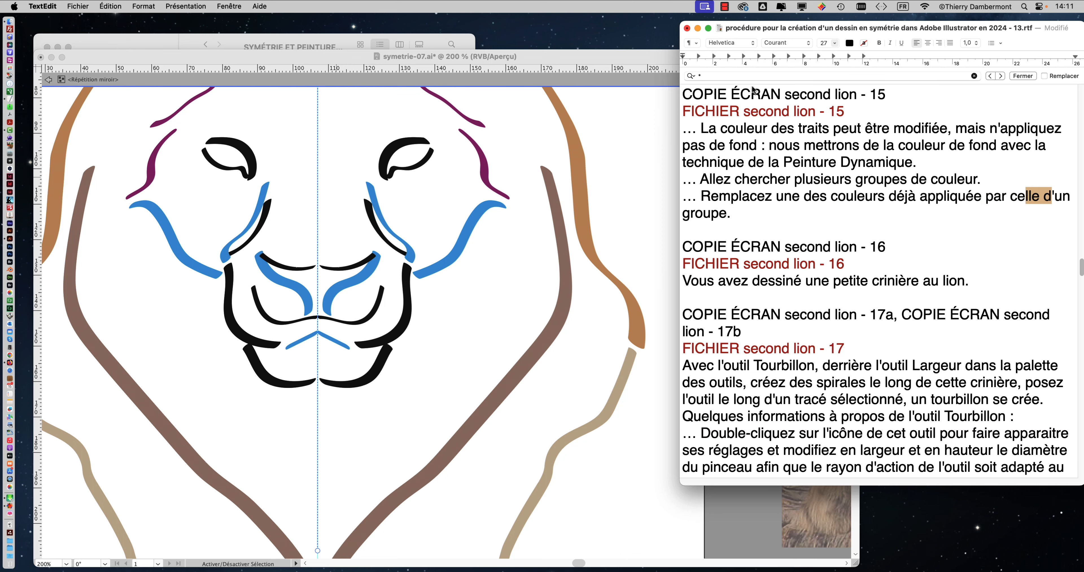
pyautogui.moveTo(731, 32); pyautogui.dragTo(932, 111)
pyautogui.click(640, 55)
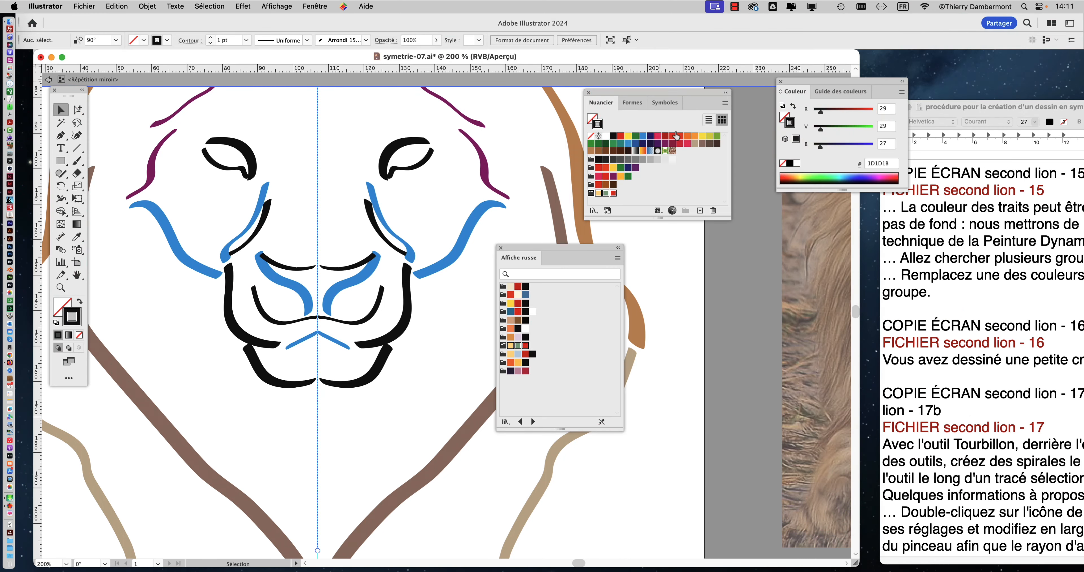
# Step: Select the blue cheek, inner-eye, nose and central mouth strokes together one by one, and deselect them
pyautogui.moveTo(538, 248)
pyautogui.mouseDown()
pyautogui.moveTo(512, 230)
pyautogui.moveTo(539, 242)
pyautogui.mouseUp()
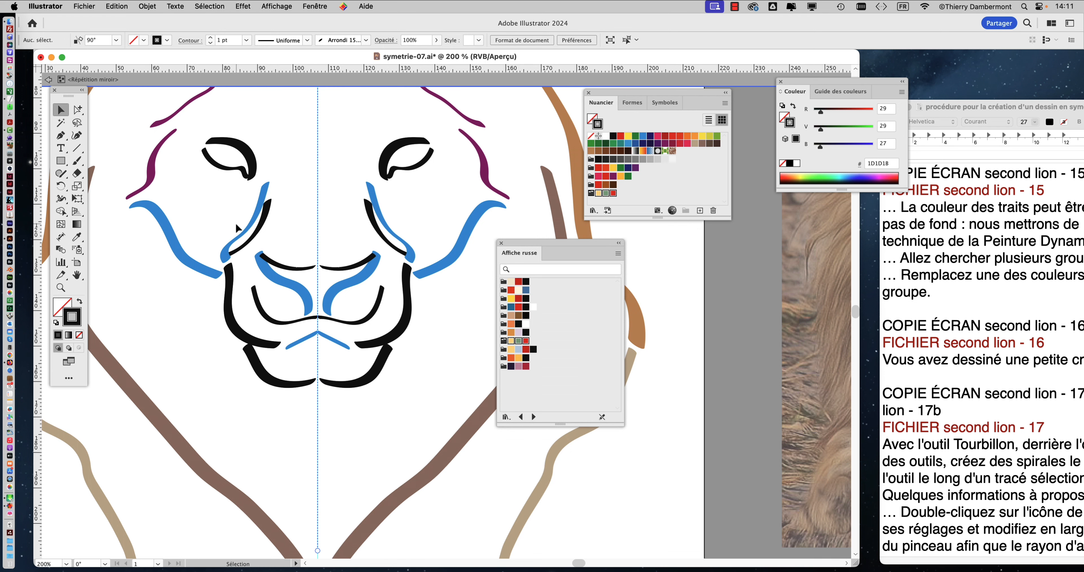
pyautogui.scroll(-2, 241, 239)
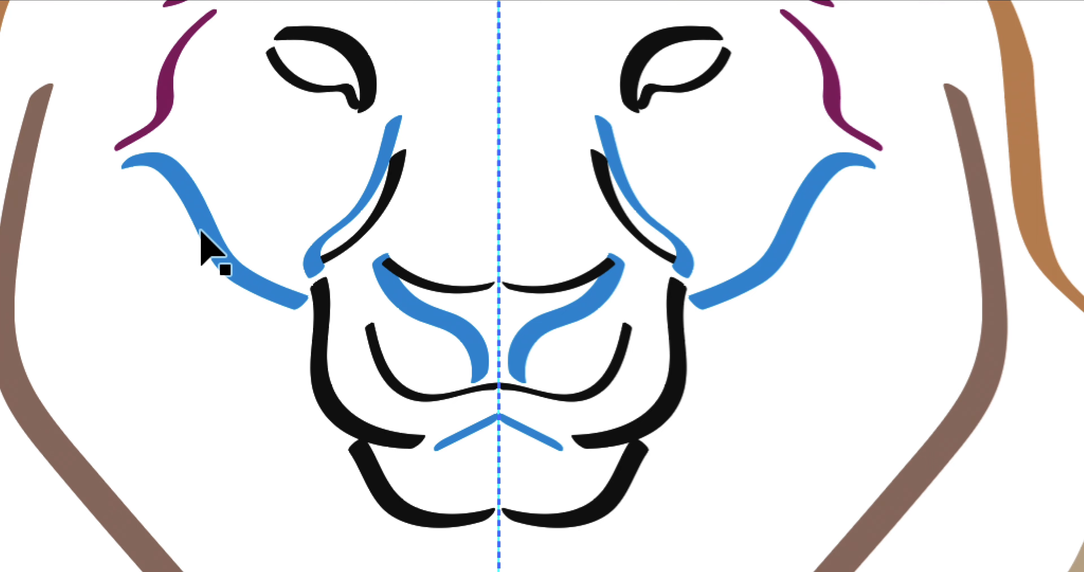
pyautogui.click(203, 230)
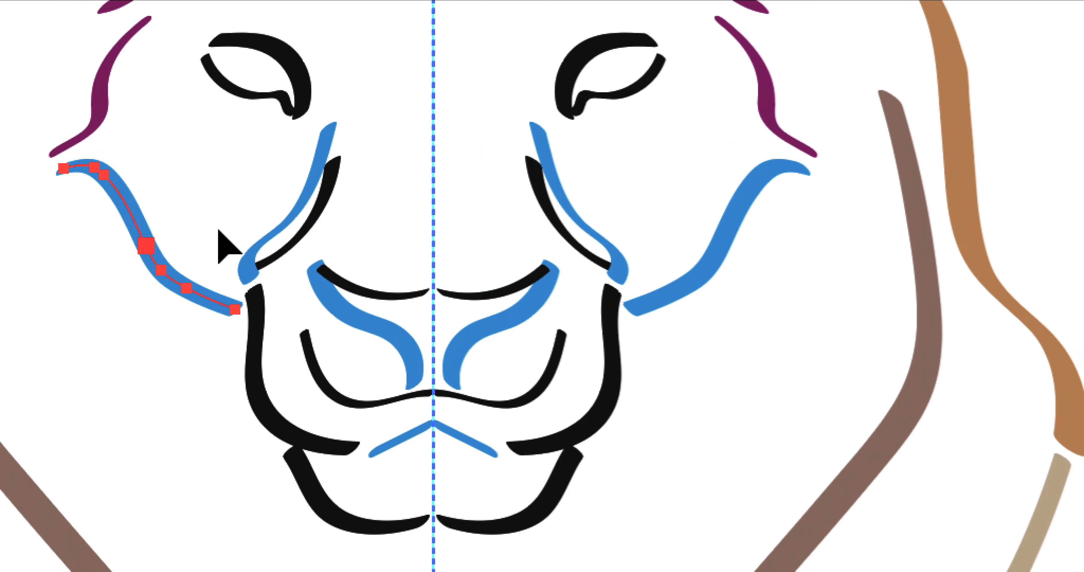
pyautogui.keyDown('shift'); pyautogui.click(227, 234); pyautogui.keyUp('shift')
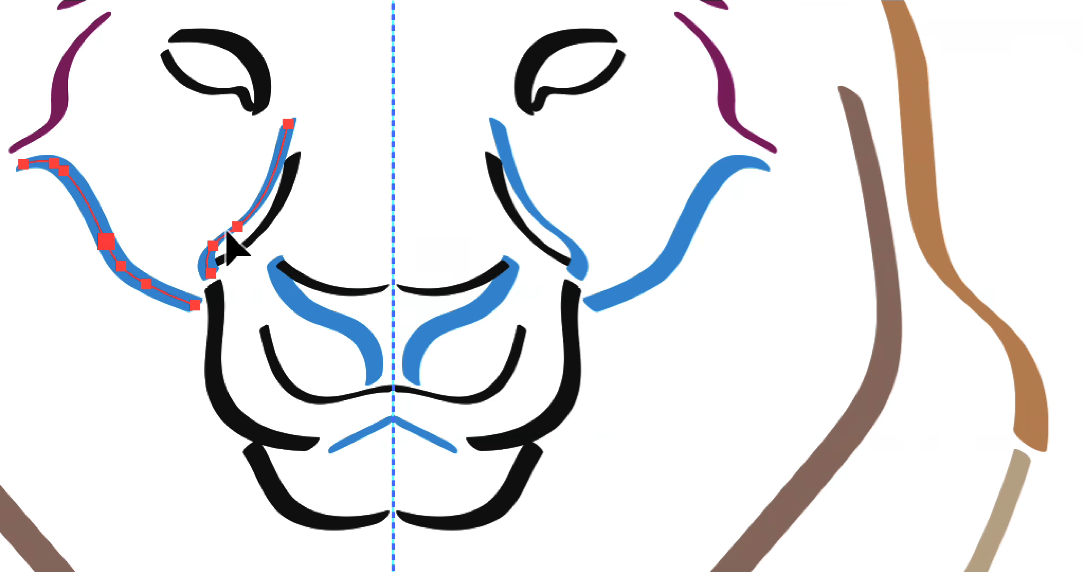
pyautogui.keyDown('shift'); pyautogui.click(288, 272); pyautogui.keyUp('shift')
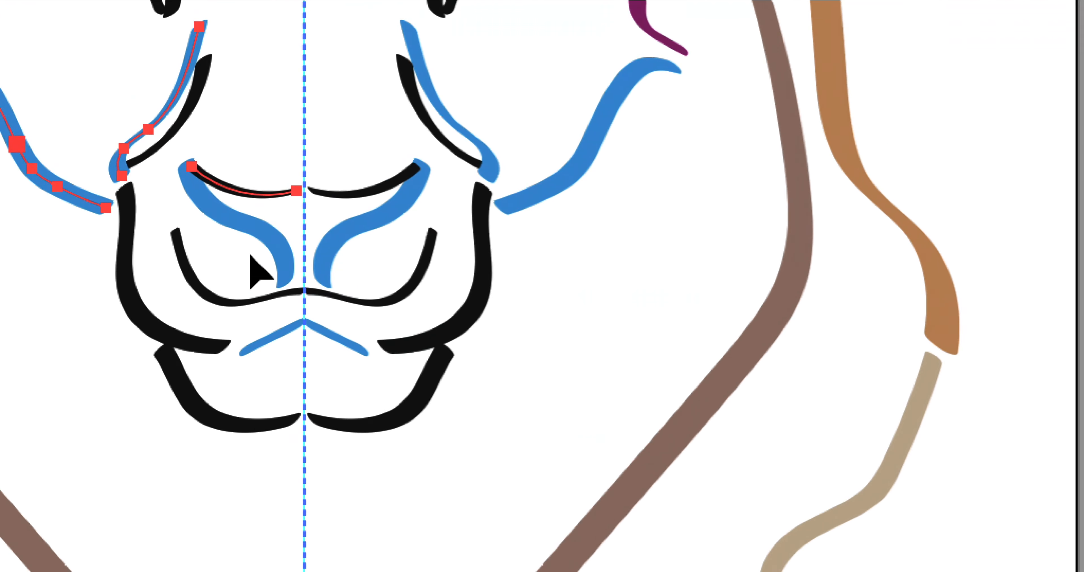
pyautogui.keyDown('shift'); pyautogui.click(237, 130); pyautogui.keyUp('shift')
pyautogui.keyDown('shift'); pyautogui.click(249, 252); pyautogui.keyUp('shift')
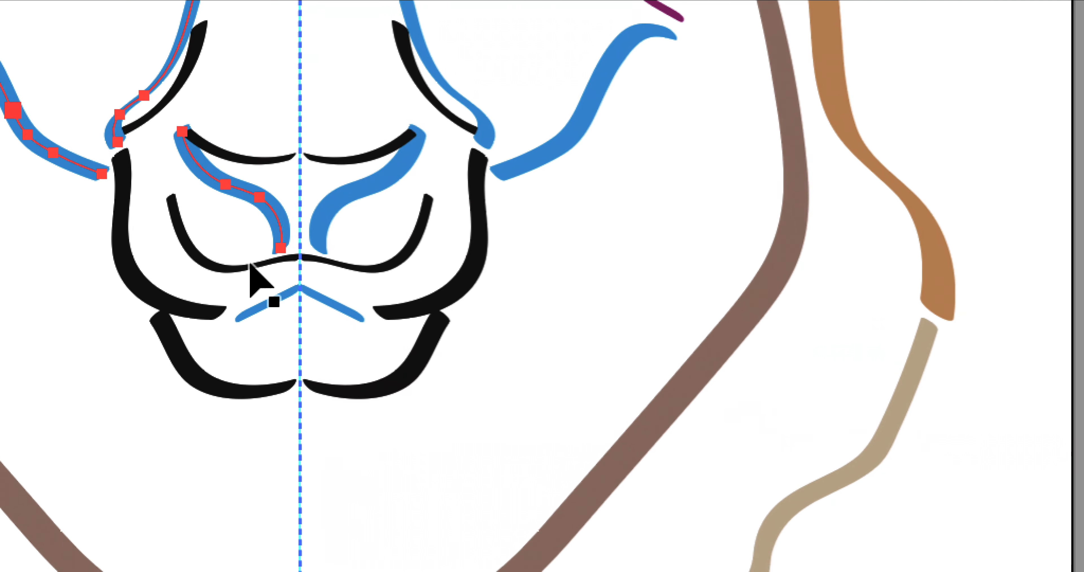
pyautogui.keyDown('shift'); pyautogui.click(259, 376); pyautogui.keyUp('shift')
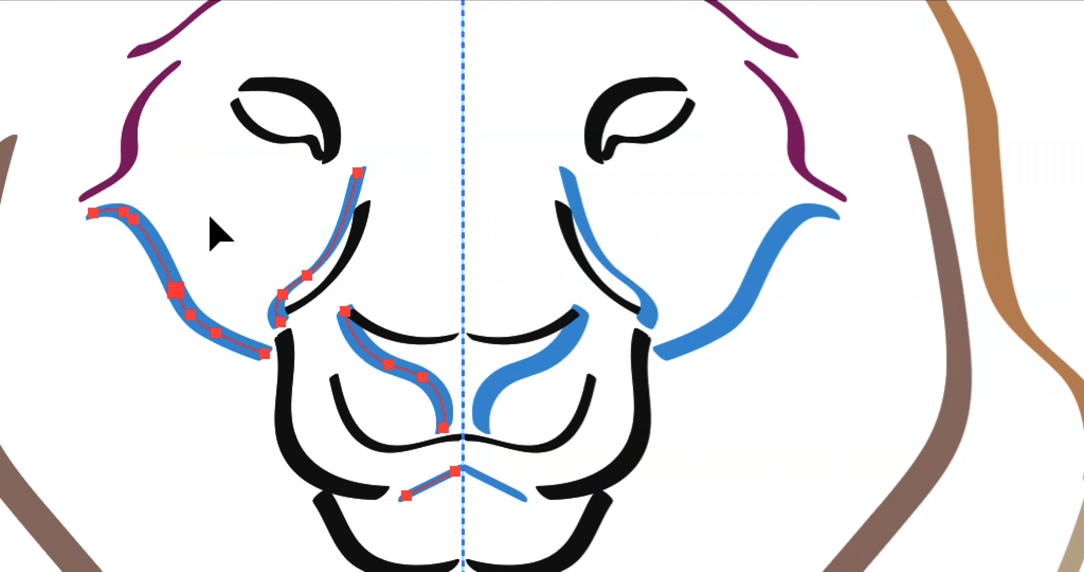
pyautogui.click(210, 219)
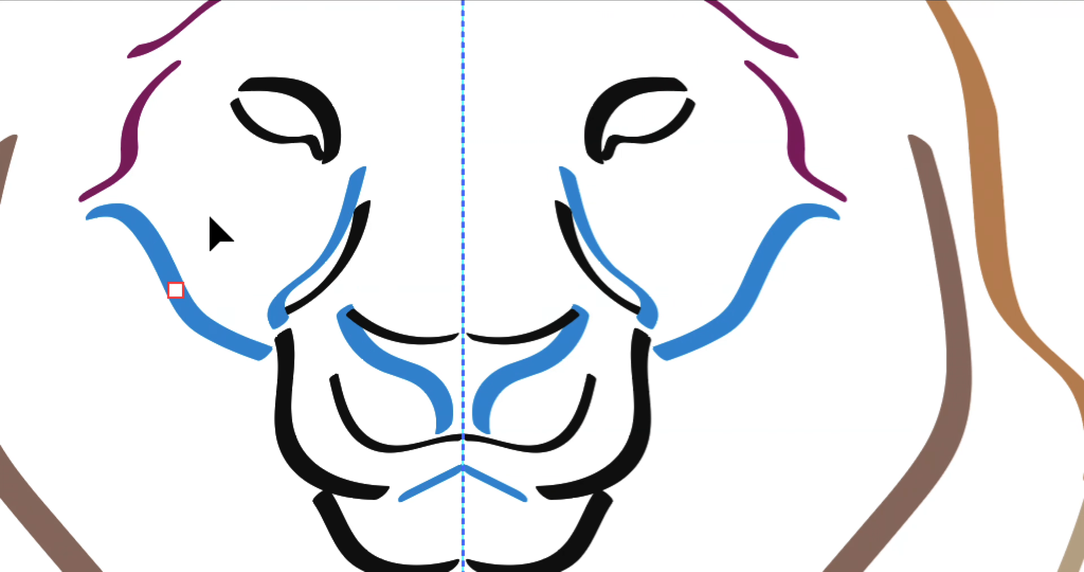
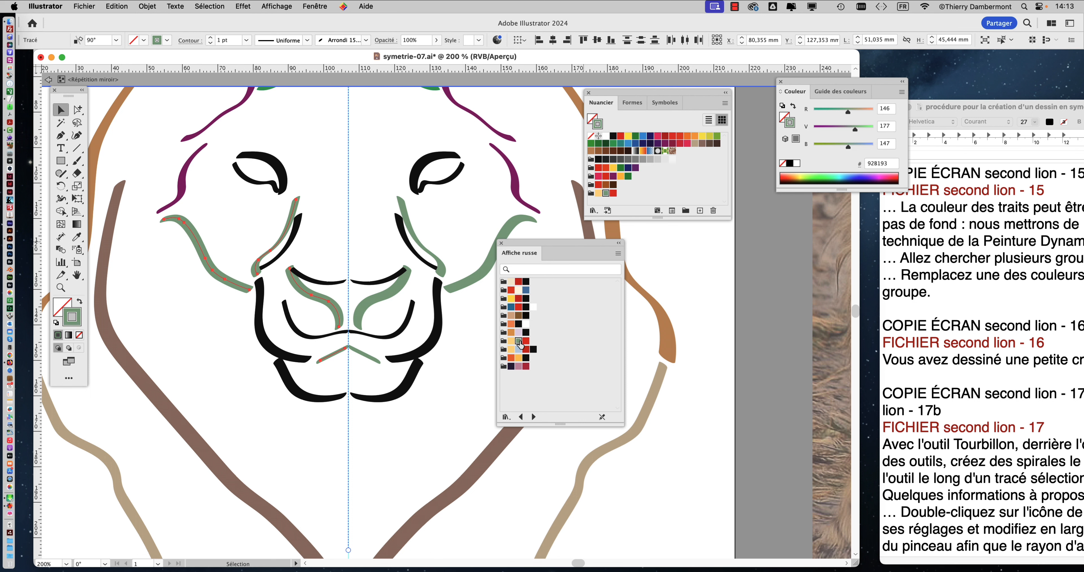
# Step: Deselect the green strokes, select the black upper eyelid stroke, and locate the Couleur de contour command among the Sélection > Identique options
pyautogui.scroll(-2, 424, 271)
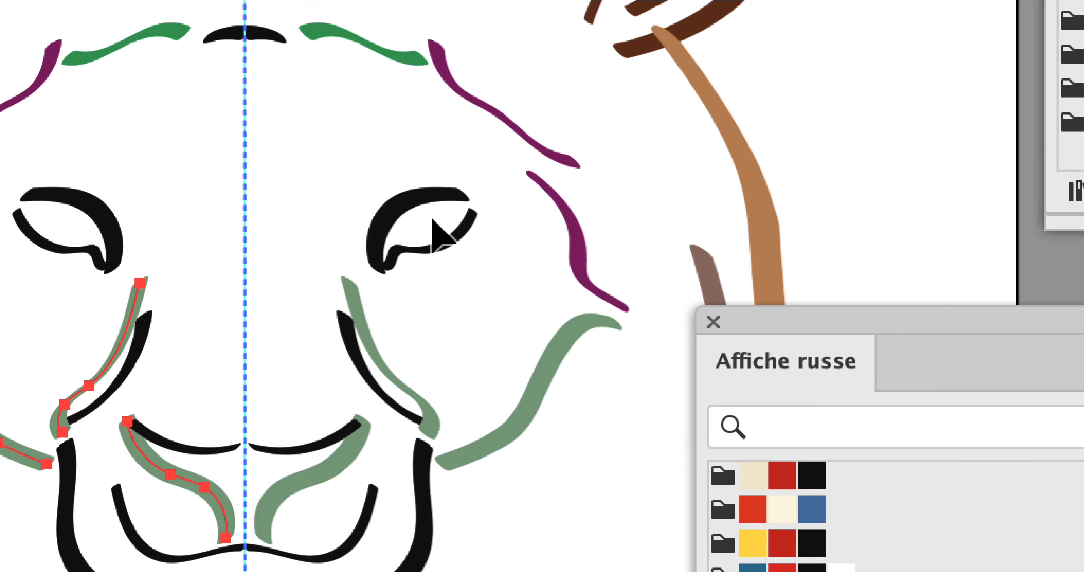
pyautogui.click(407, 200)
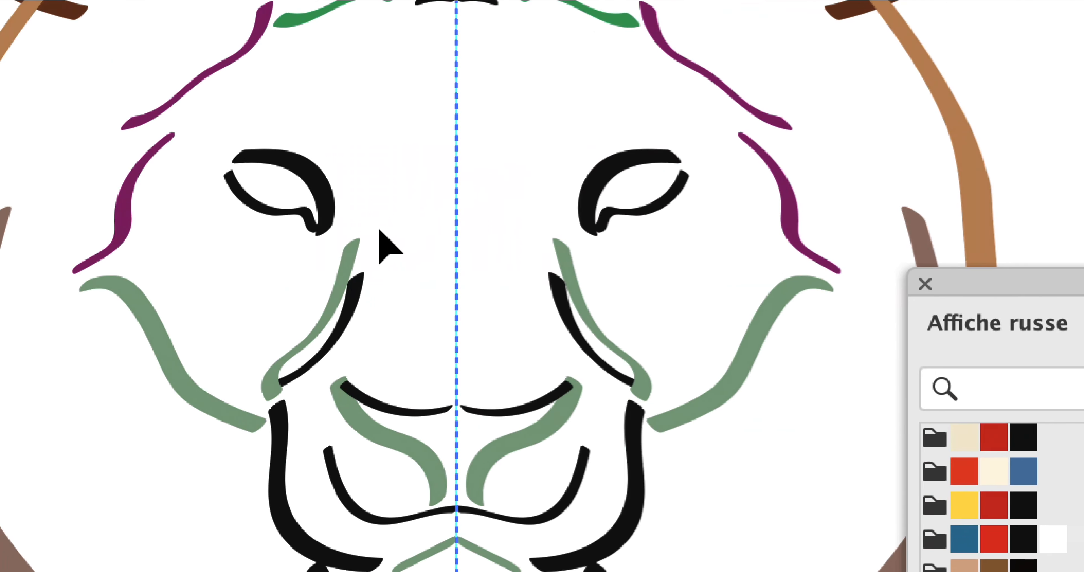
pyautogui.click(319, 185)
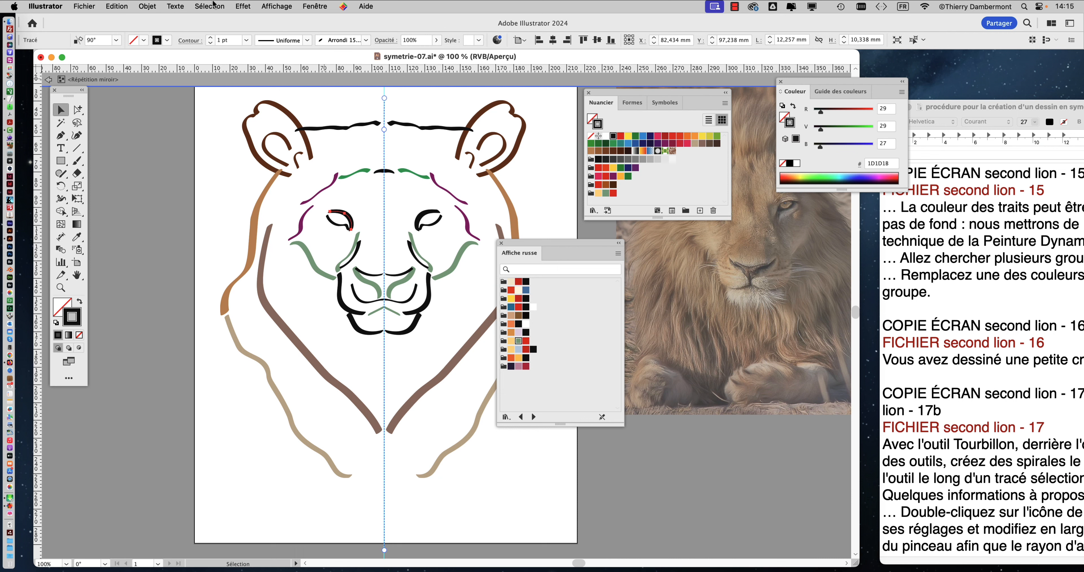
pyautogui.click(214, 5)
pyautogui.moveTo(227, 116)
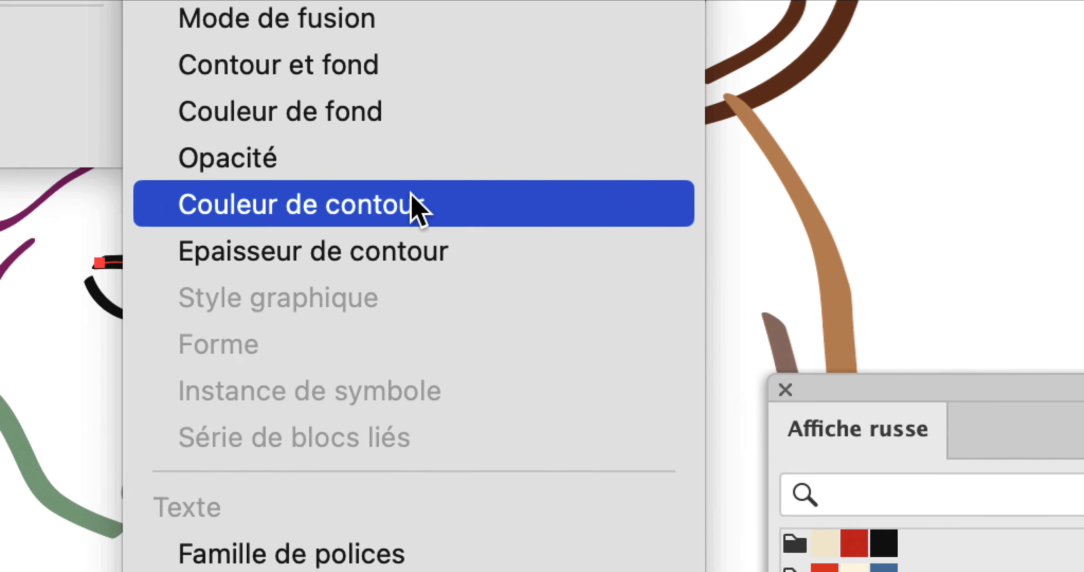
pyautogui.click(356, 194)
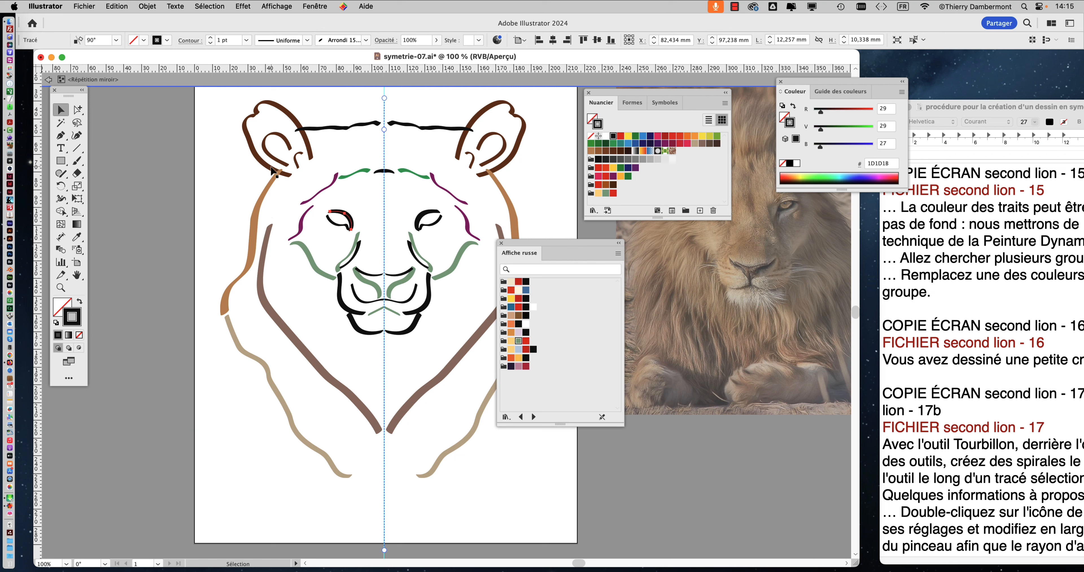
# Step: Open the keyboard shortcut settings, move the dialog away from the Nuancier, and list the Commandes de menu shortcuts
pyautogui.click(119, 6)
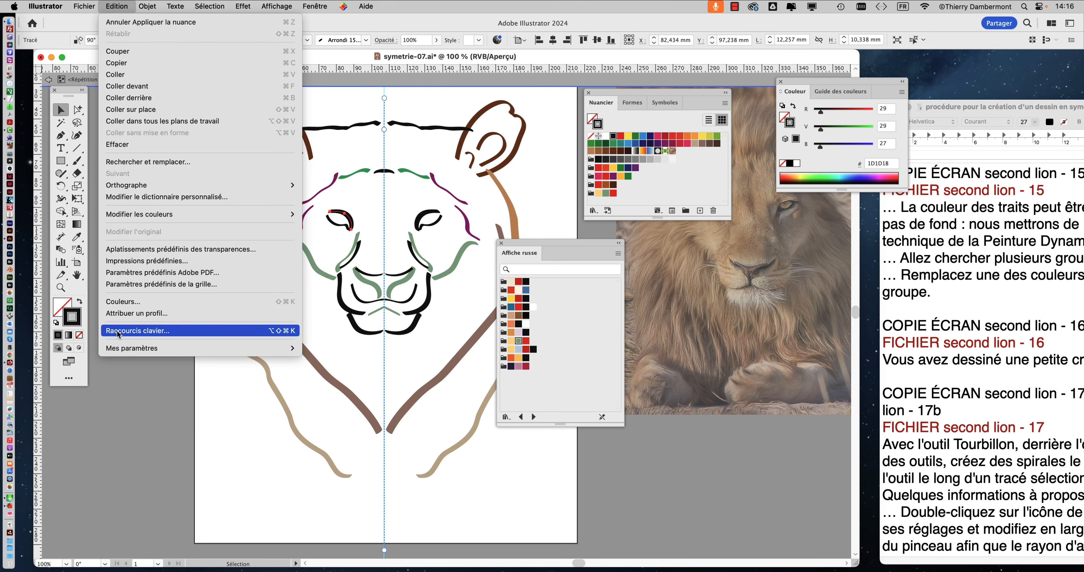
pyautogui.click(117, 330)
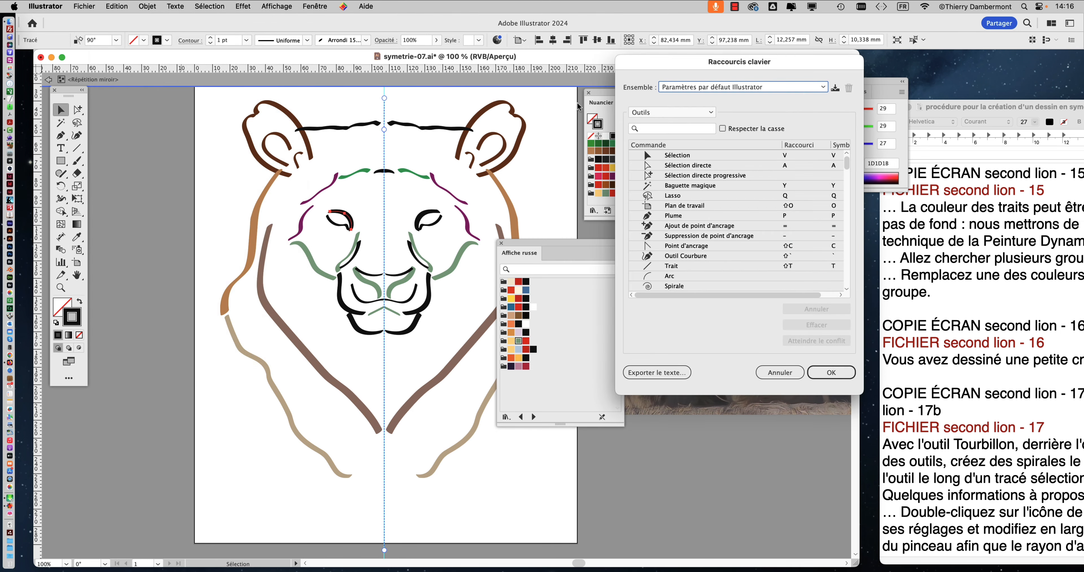
pyautogui.moveTo(643, 101); pyautogui.dragTo(255, 108)
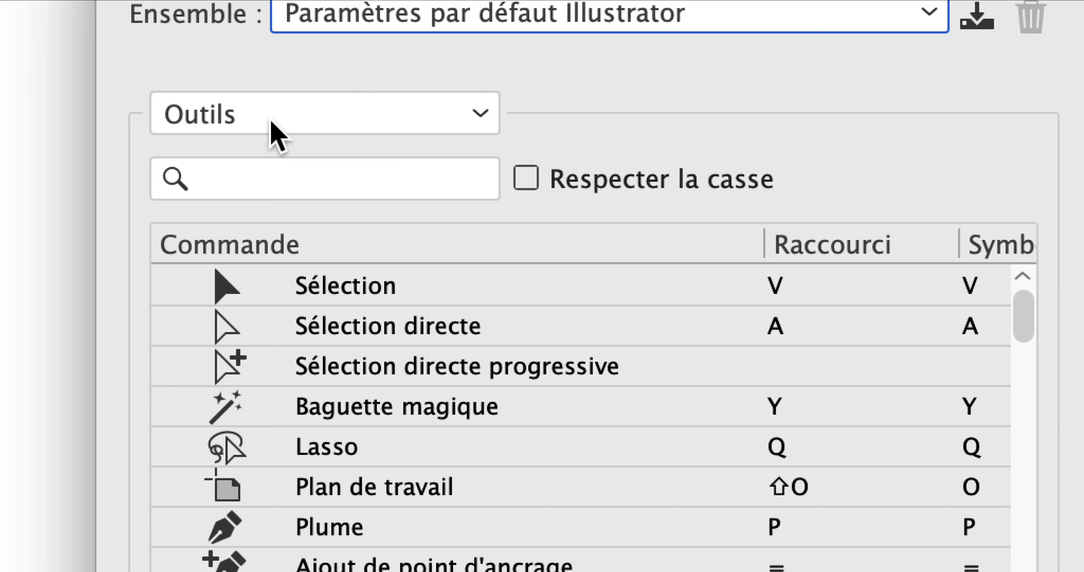
pyautogui.click(272, 122)
pyautogui.click(286, 158)
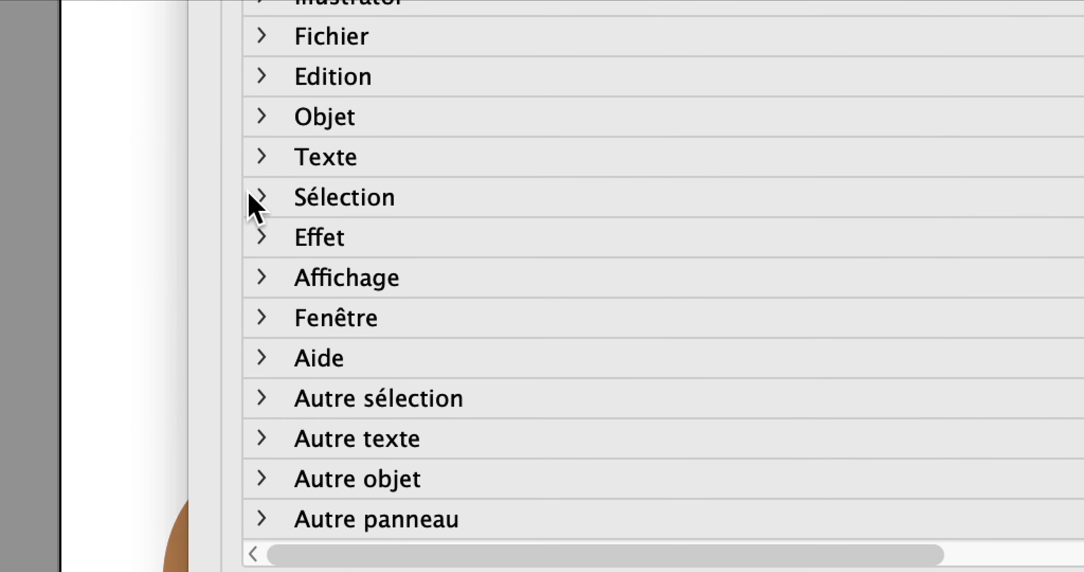
# Step: Assign the shortcut ⌘) to the Couleur de contour command within Sélection > Identique
pyautogui.click(252, 194)
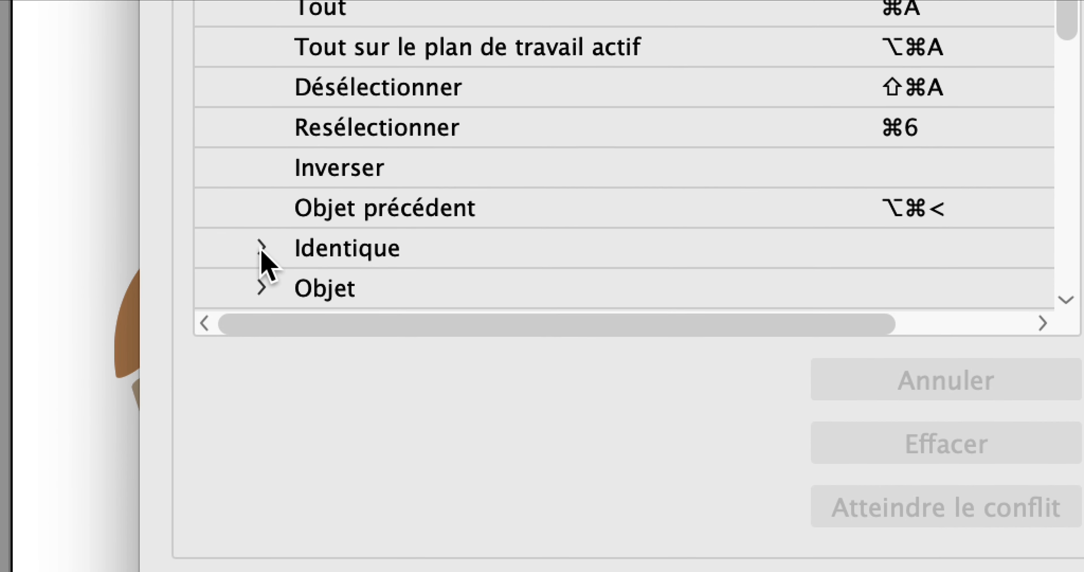
pyautogui.click(266, 402)
pyautogui.scroll(-8, 268, 249)
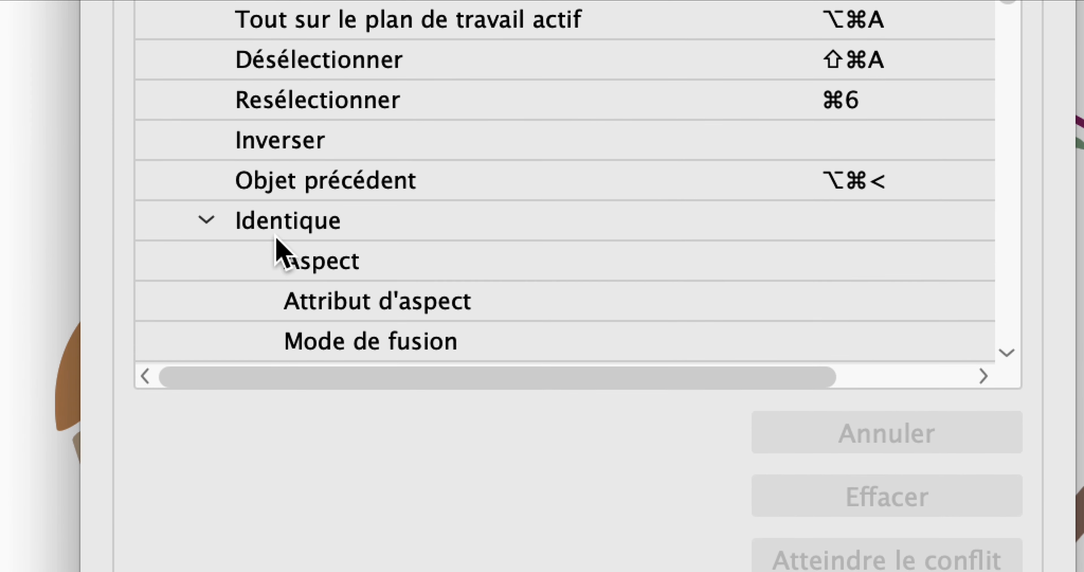
pyautogui.scroll(-1, 276, 248)
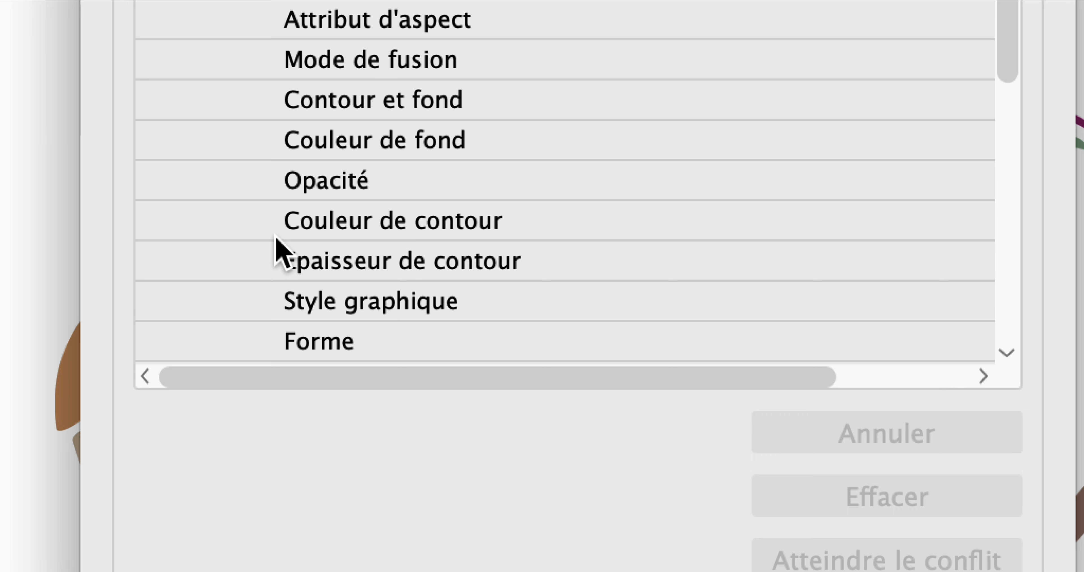
pyautogui.click(281, 229)
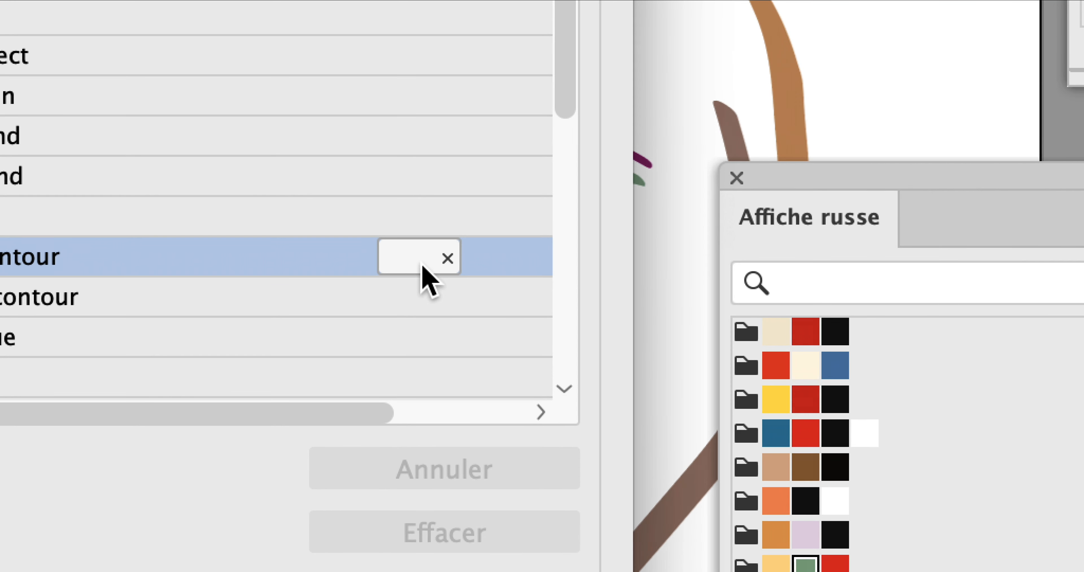
pyautogui.click(416, 263)
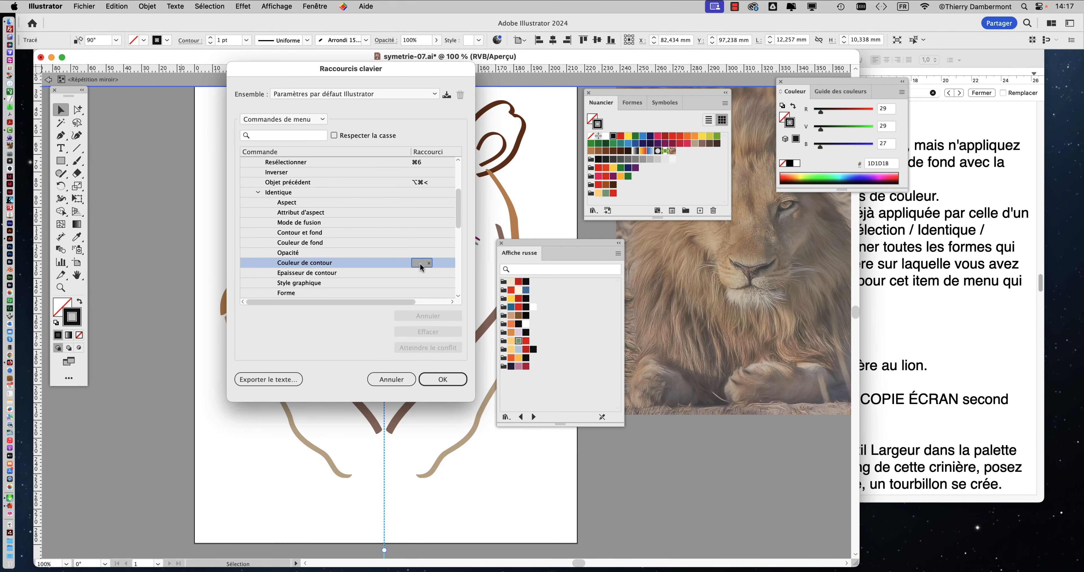
pyautogui.press('super+parenright')
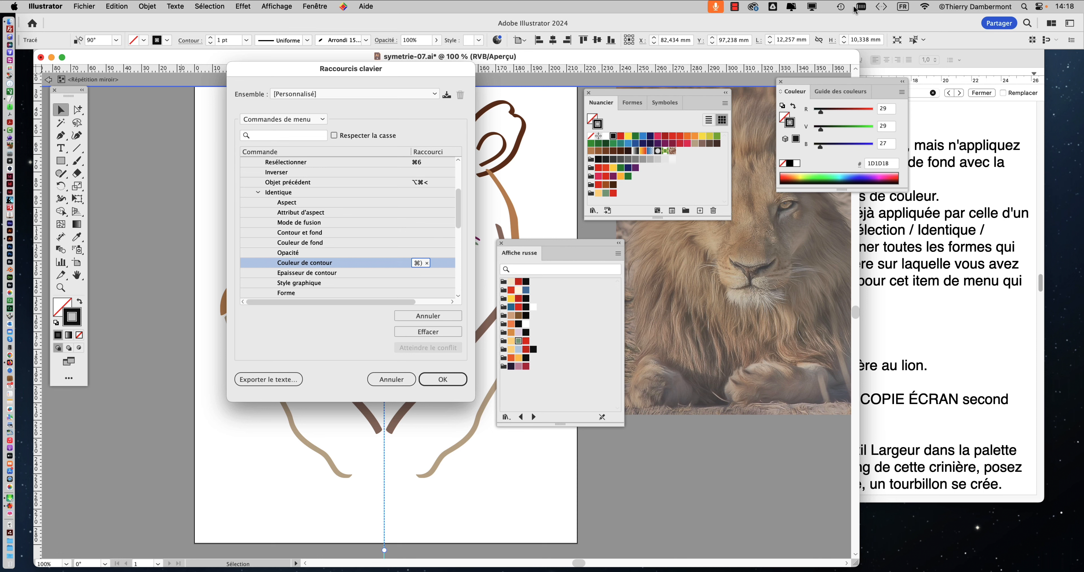
# Step: Show the on-screen keyboard viewer to point out the ) and ⌘ keys, and close it
pyautogui.click(903, 6)
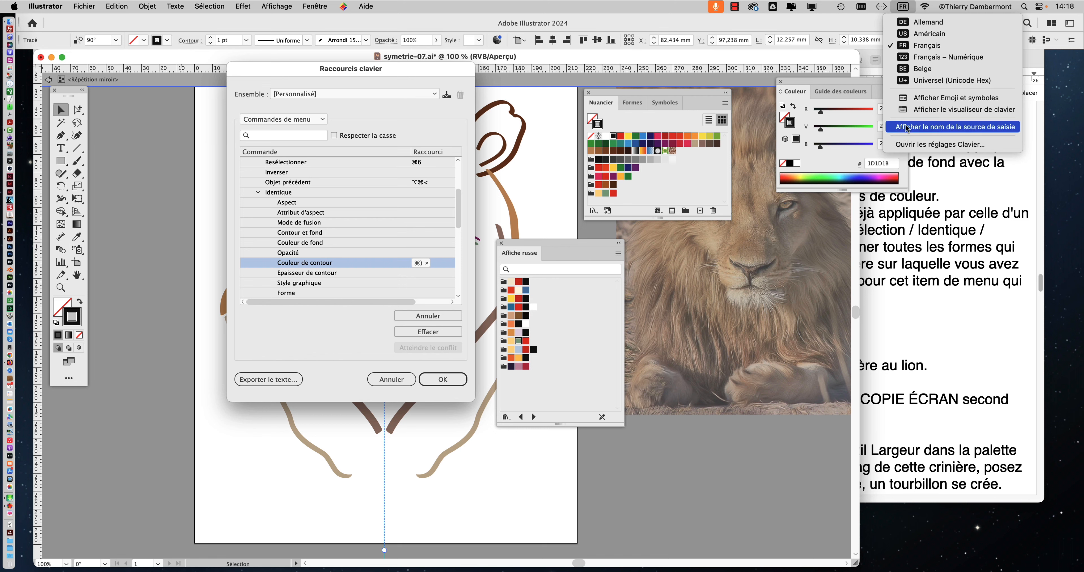
pyautogui.click(908, 112)
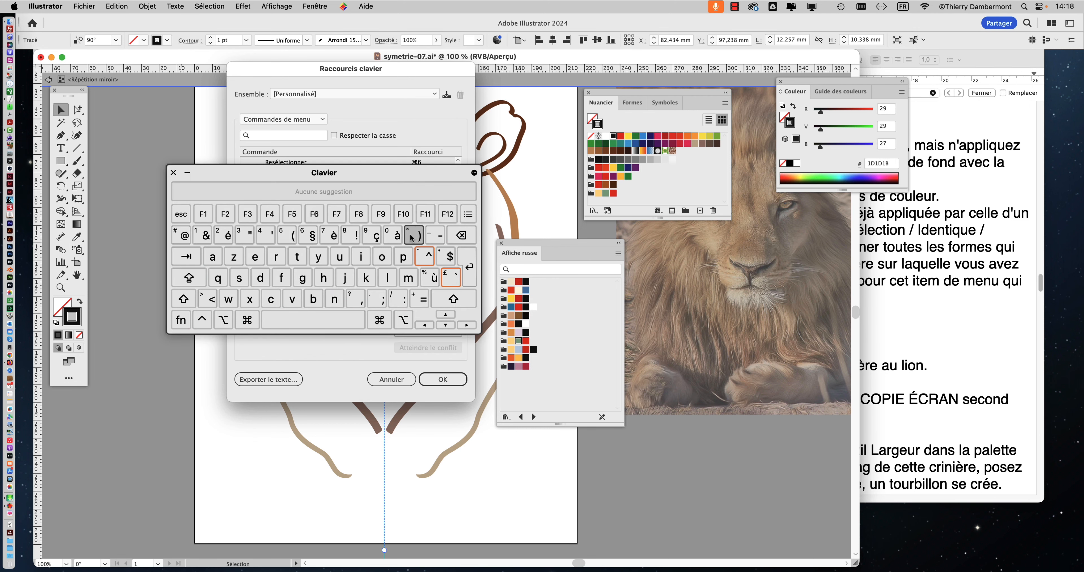
pyautogui.press('alt+super+8')
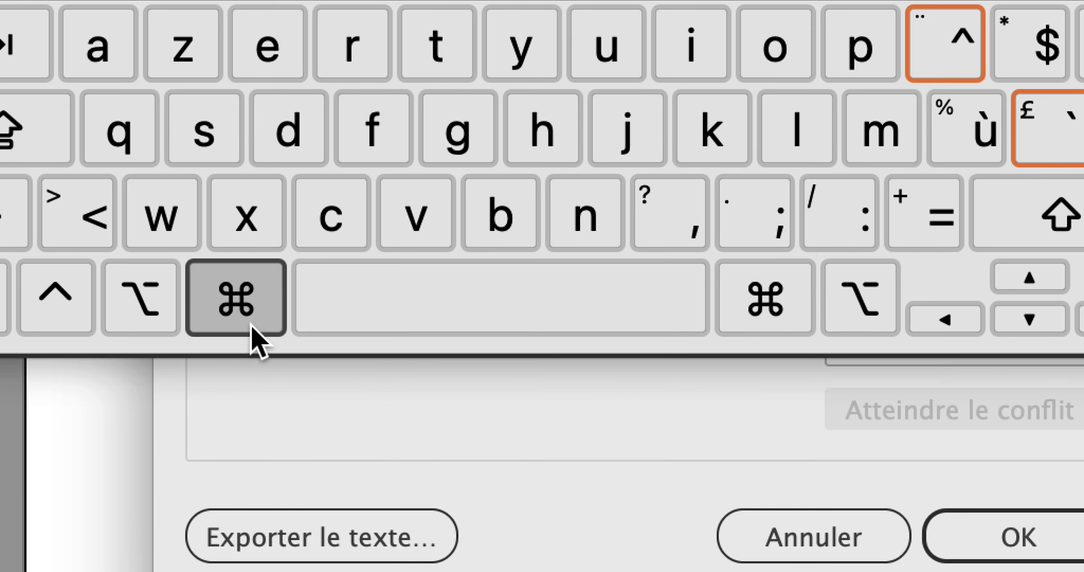
pyautogui.click(251, 324)
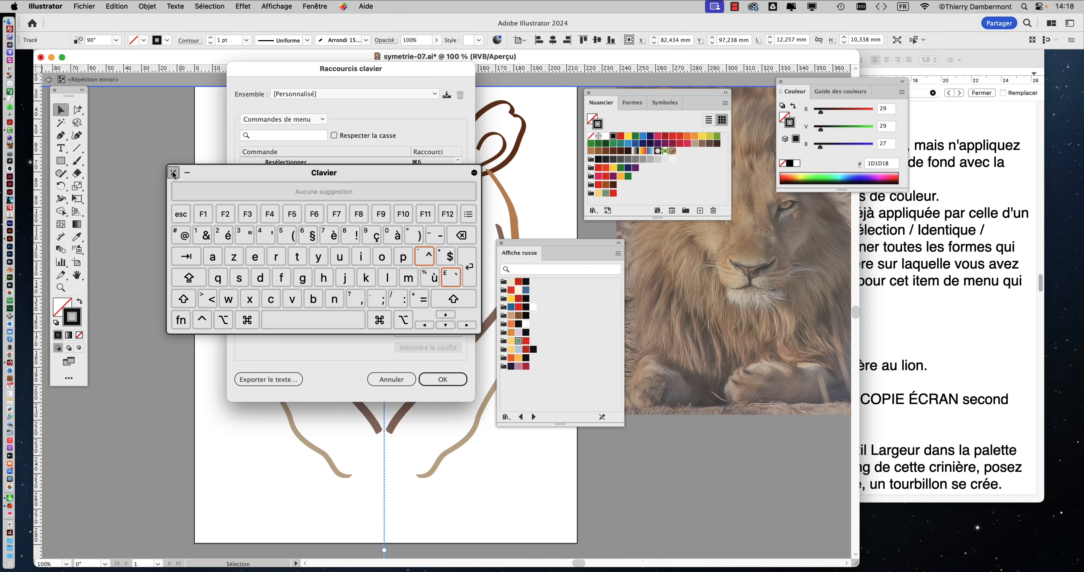
pyautogui.click(175, 176)
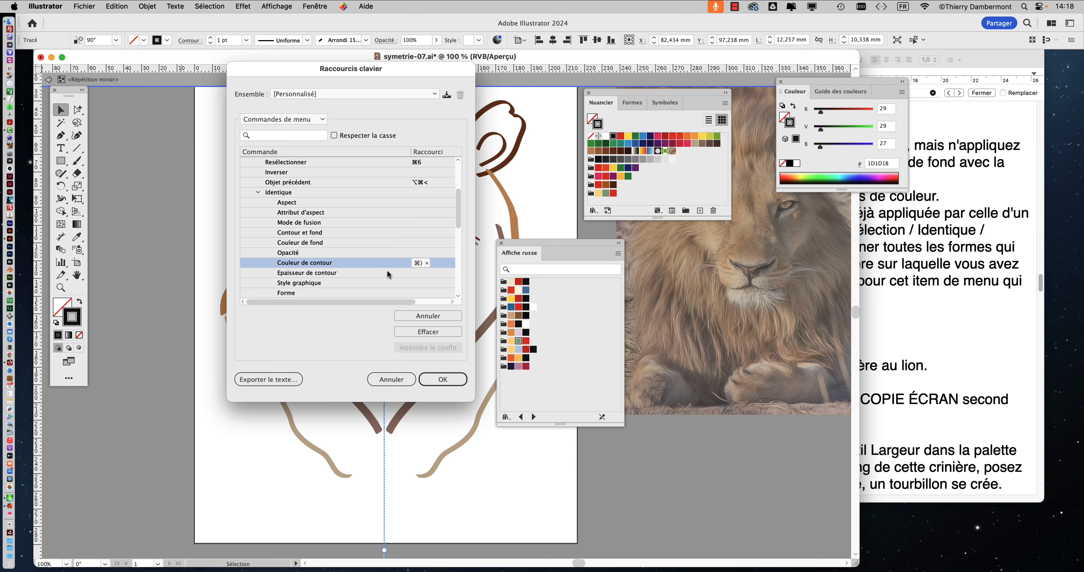
# Step: Confirm the shortcut changes and save the shortcut set under the author's first name followed by "-fev24"
pyautogui.click(442, 379)
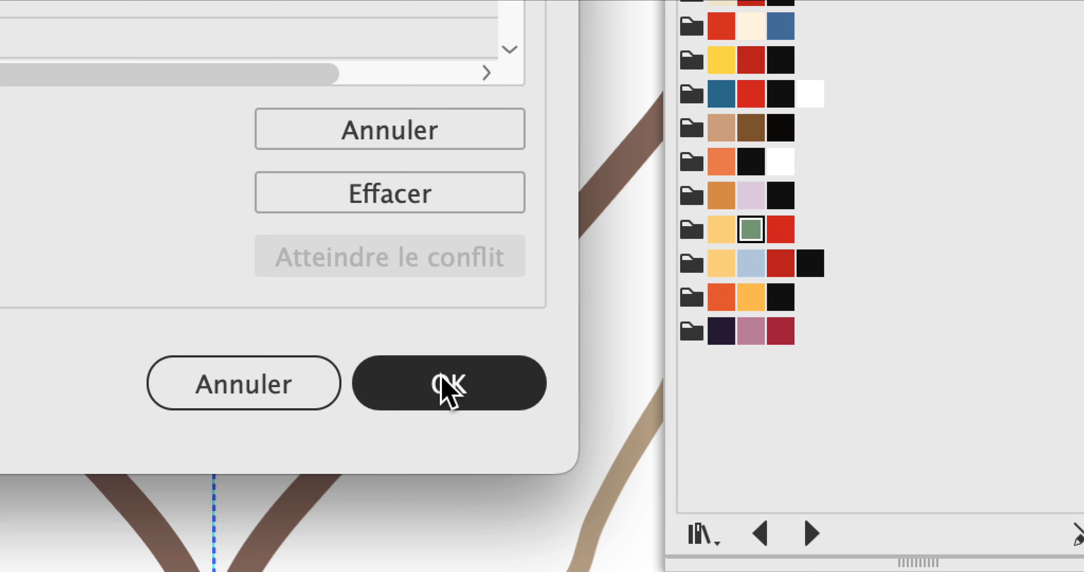
pyautogui.click(440, 375)
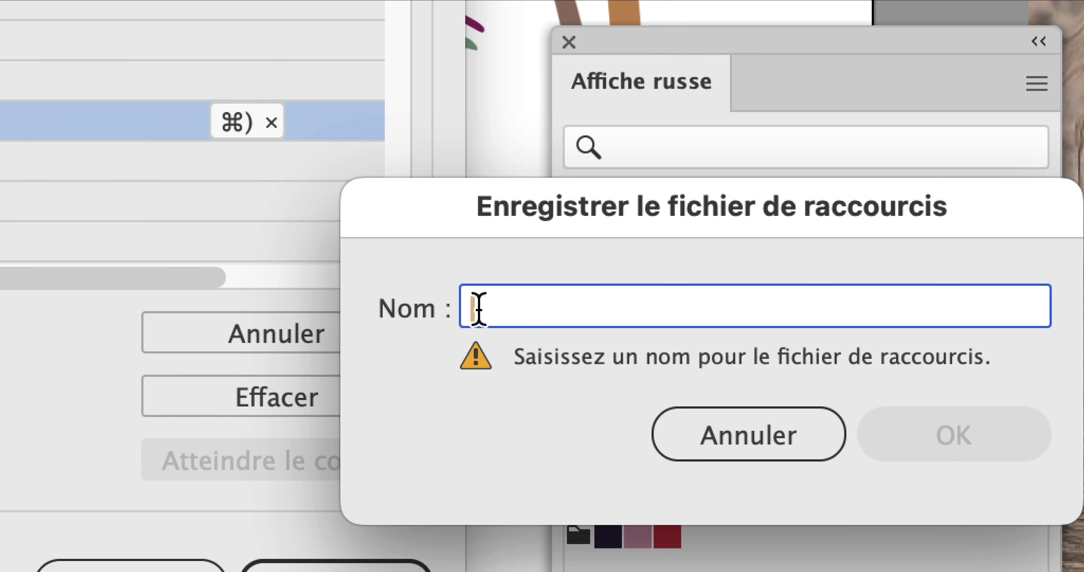
pyautogui.write('THIERRY-')
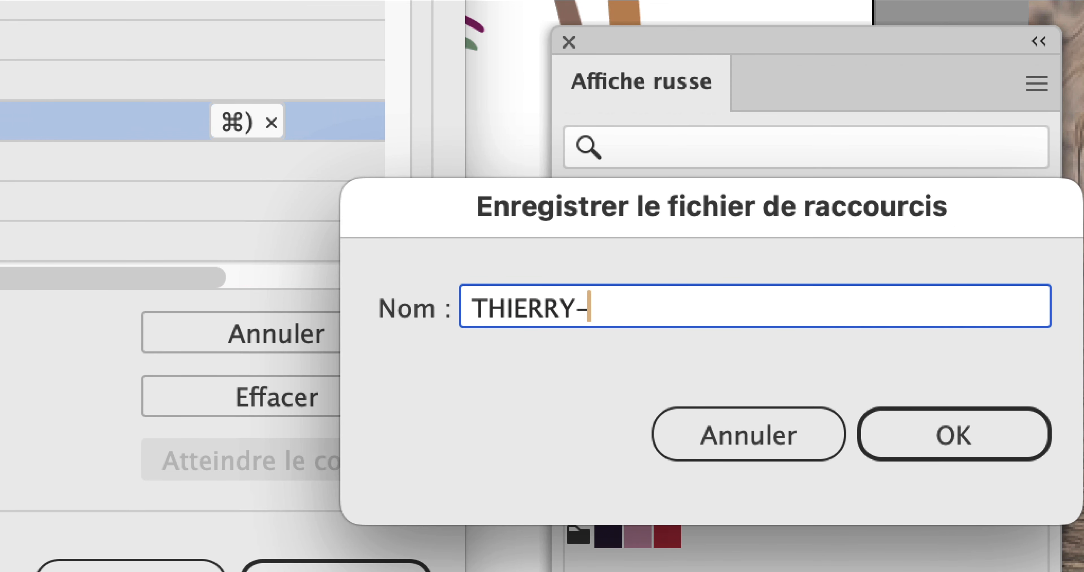
pyautogui.write('fev24')
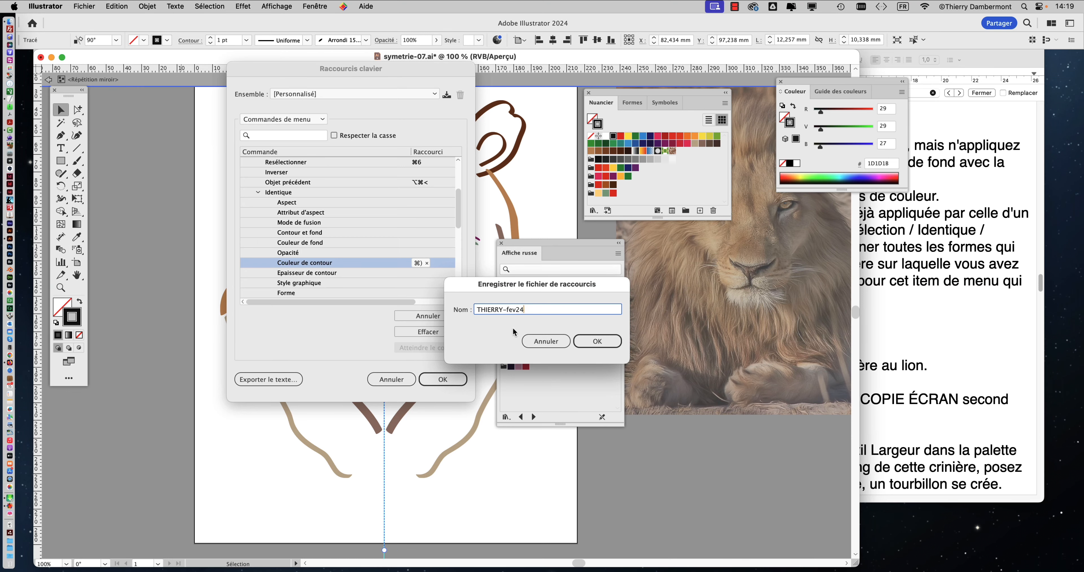
pyautogui.click(597, 341)
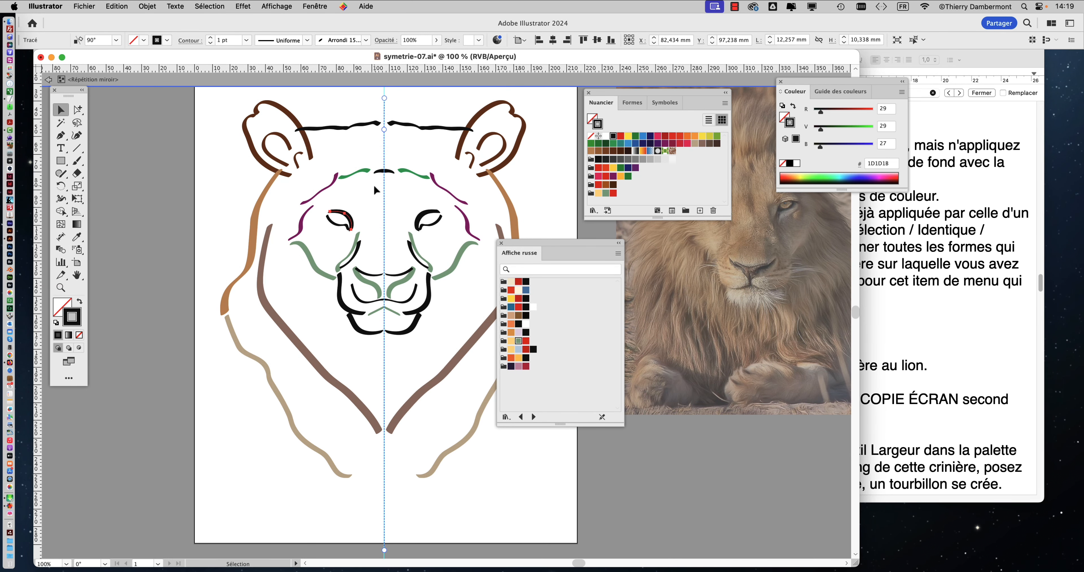
# Step: Select the black outer muzzle stroke, extend the selection to all strokes of the same colour, and deselect them
pyautogui.press('a')
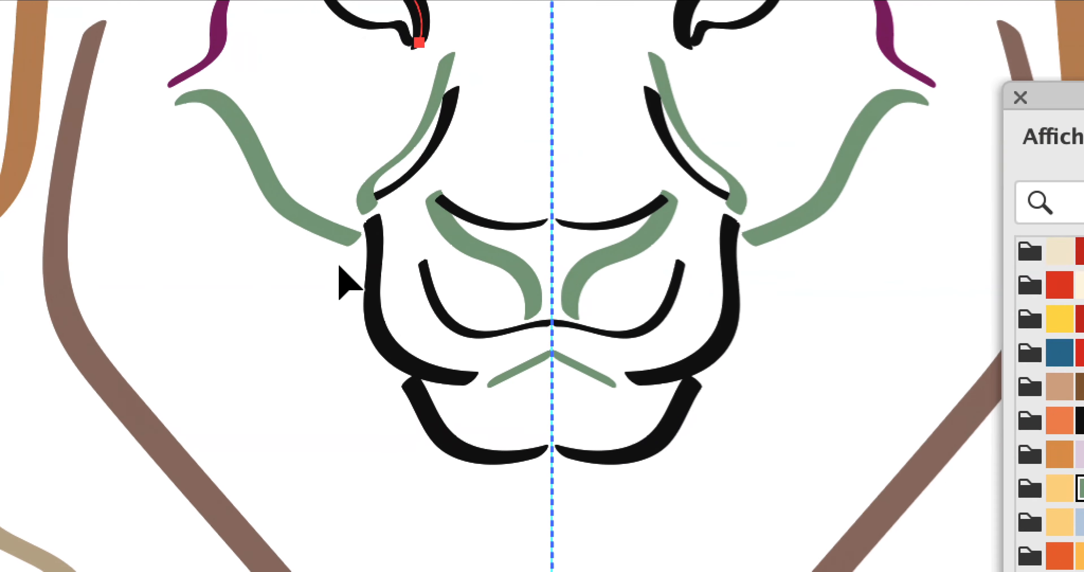
pyautogui.click(377, 283)
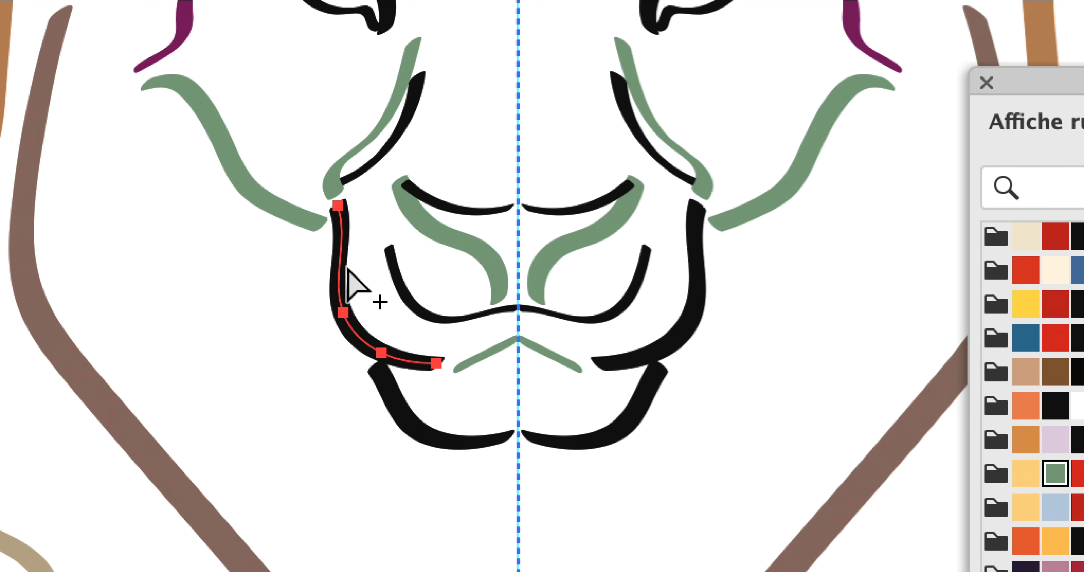
pyautogui.press('super+6')
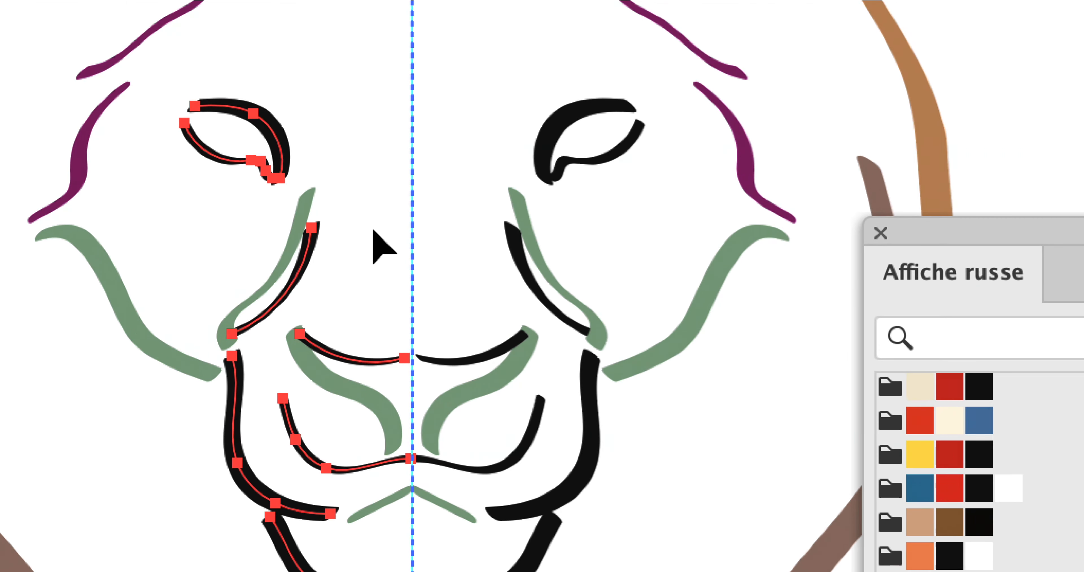
pyautogui.click(373, 230)
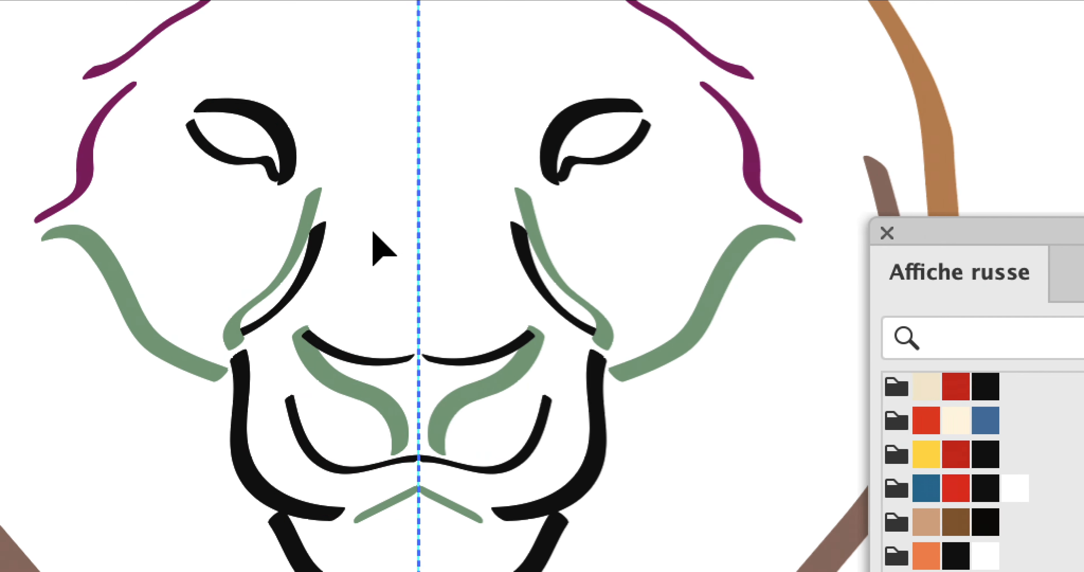
# Step: Select the black stroke beside the nose, extend the selection to every stroke of the same colour, and deselect
pyautogui.click(263, 318)
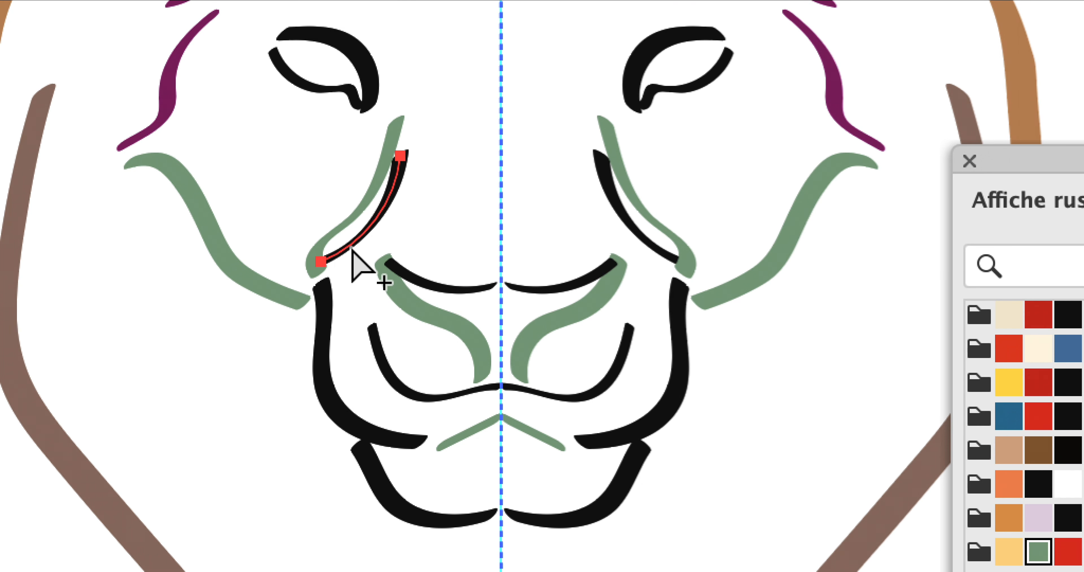
pyautogui.hotkey('ctrl', 'a')
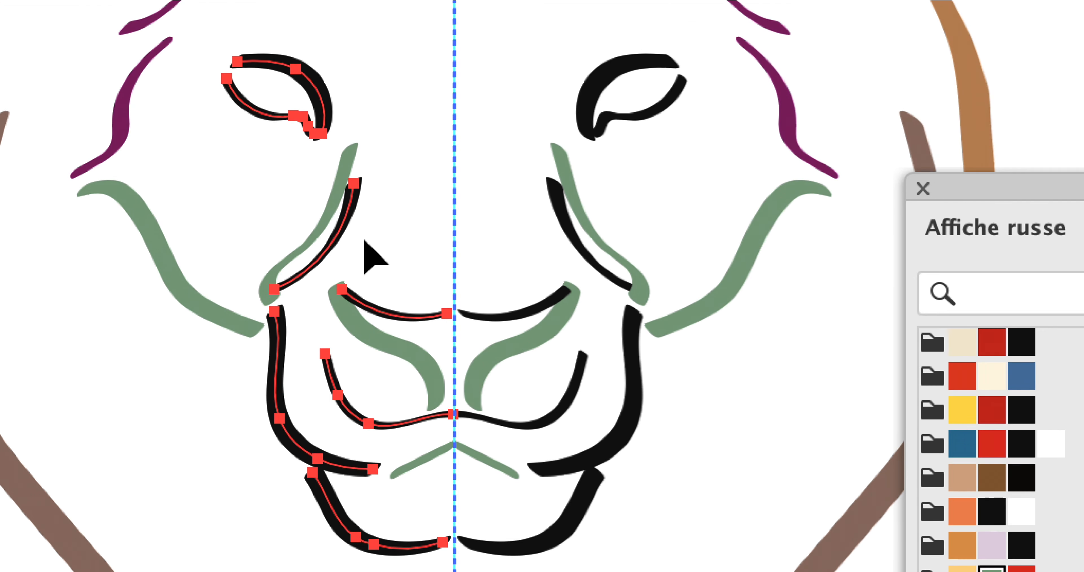
pyautogui.click(410, 210)
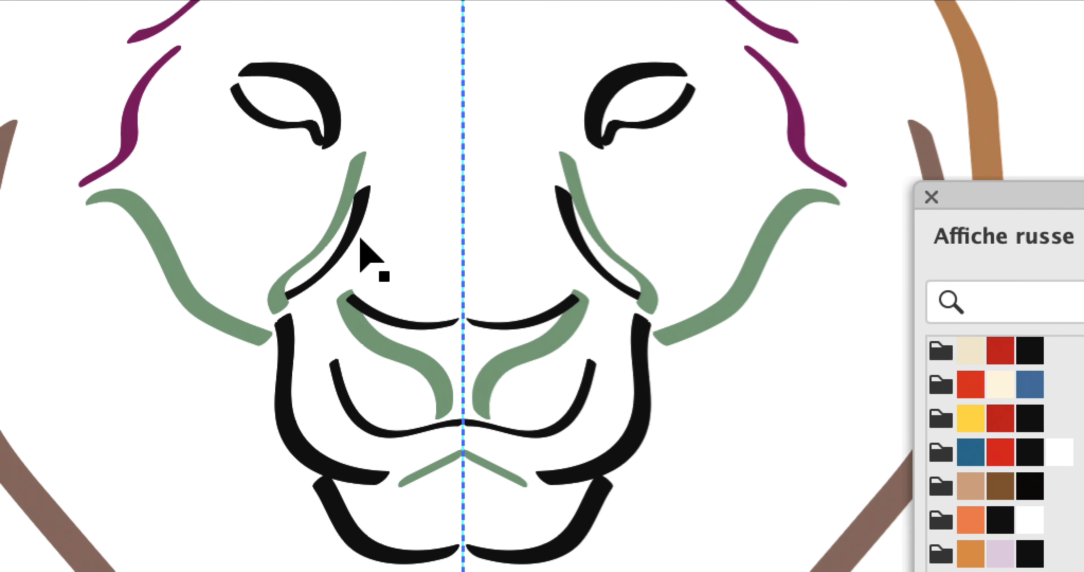
# Step: Repeat the same-stroke-colour selection from the black stroke beside the nose, clear it, and select only the black upper eyelid
pyautogui.click(392, 197)
pyautogui.click(360, 237)
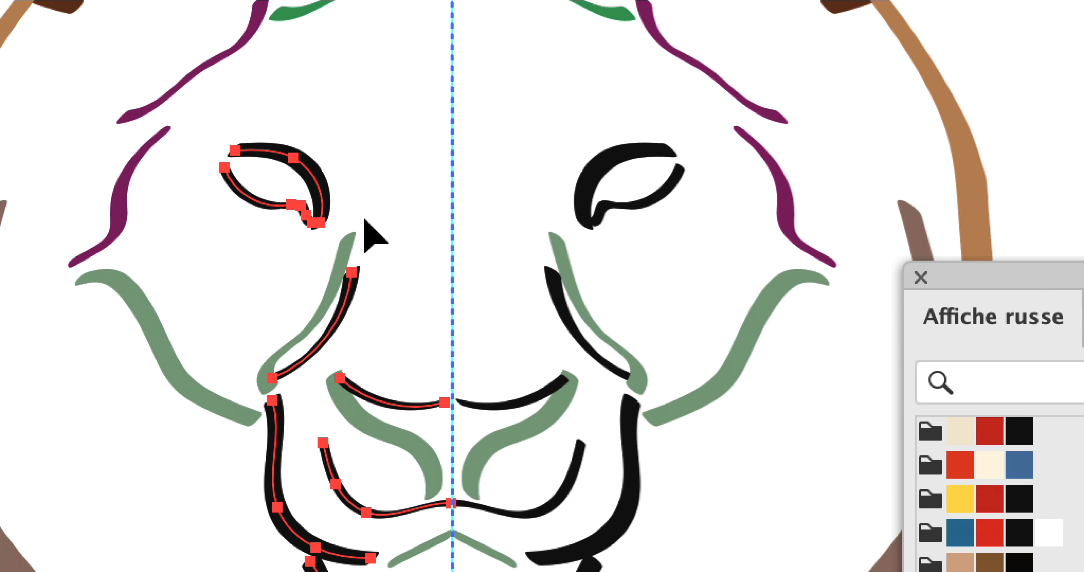
pyautogui.click(383, 133)
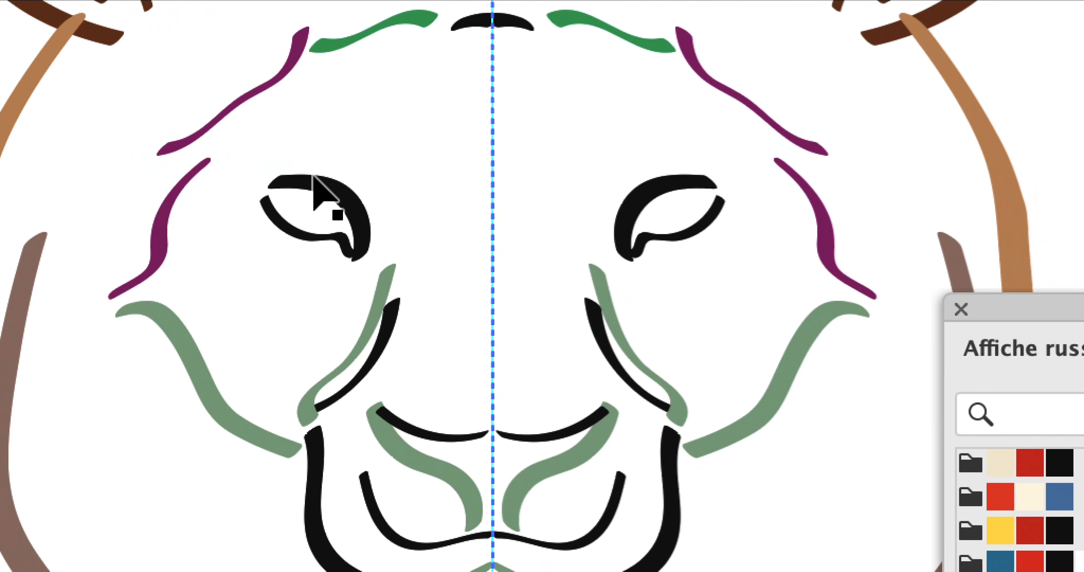
pyautogui.click(315, 179)
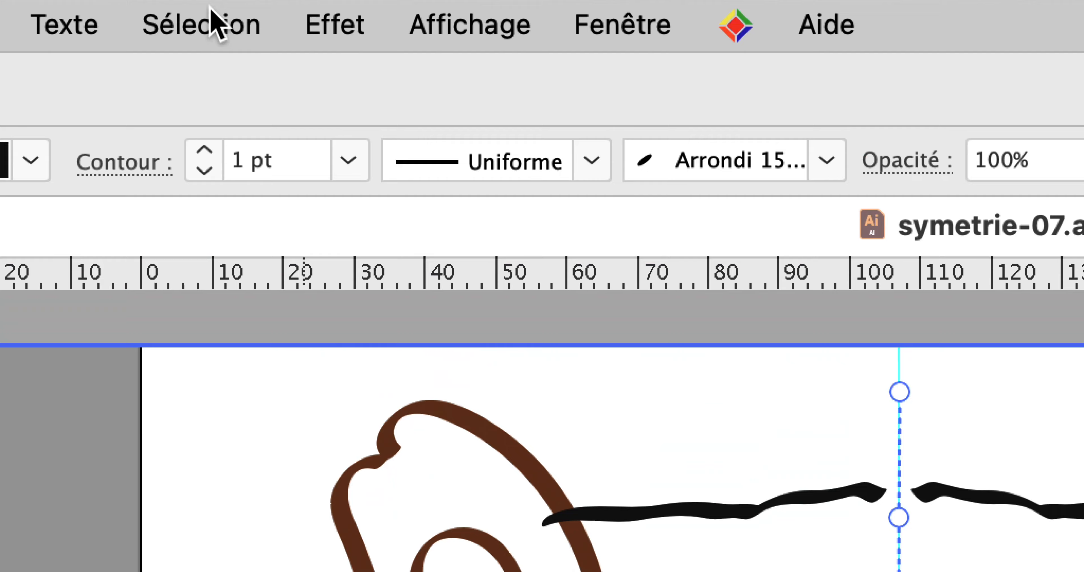
# Step: Check the shortcut assigned to the Couleur de contour command for selecting objects with an identical stroke colour
pyautogui.click(210, 17)
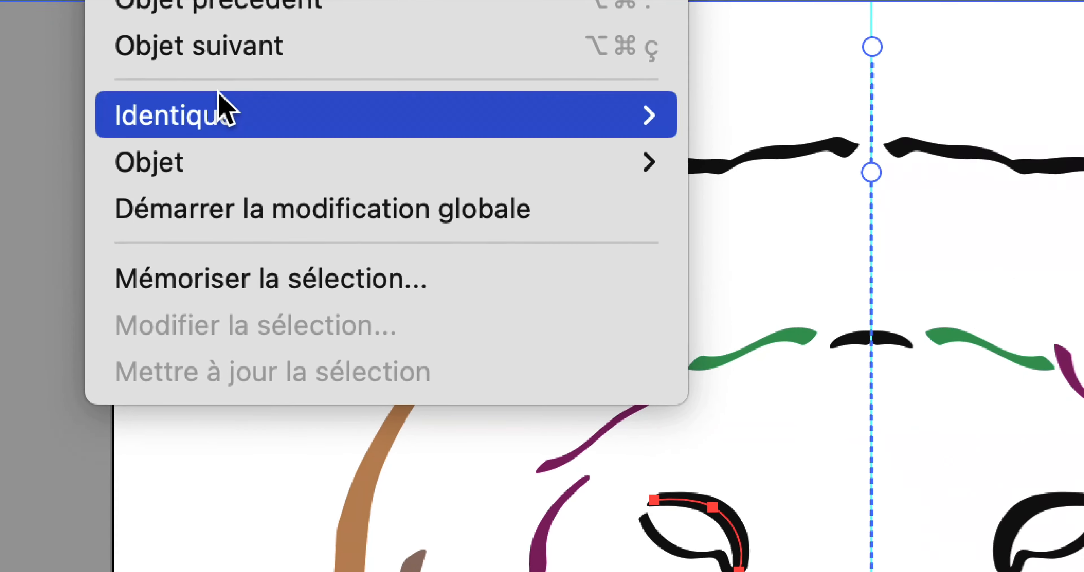
pyautogui.moveTo(233, 425)
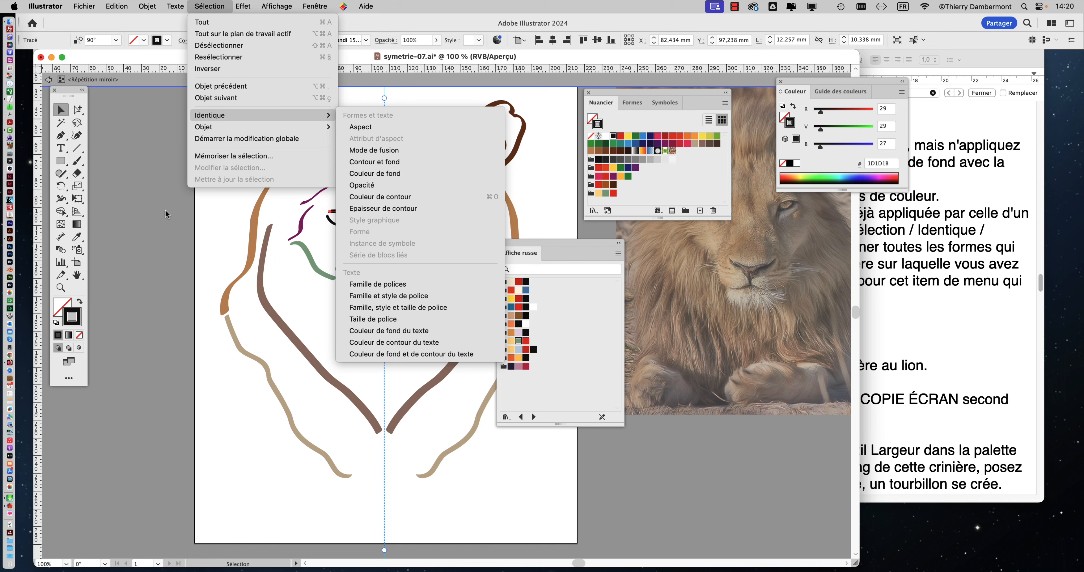
pyautogui.click(166, 206)
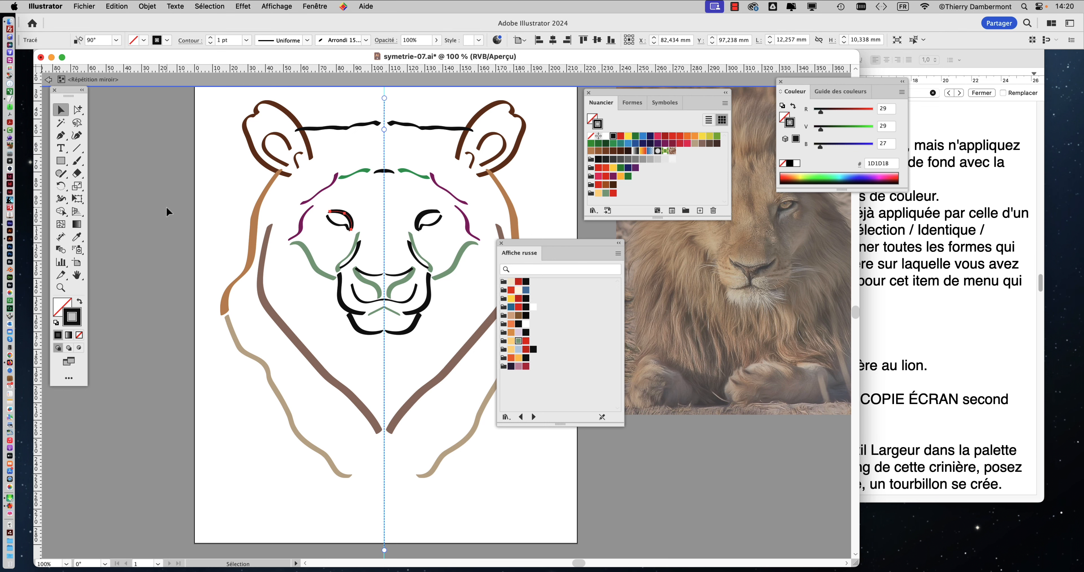
# Step: Select all strokes matching the black upper eyelid, recolour them orange F07F2C from the Affiche russe library, and deselect
pyautogui.scroll(1, 412, 249)
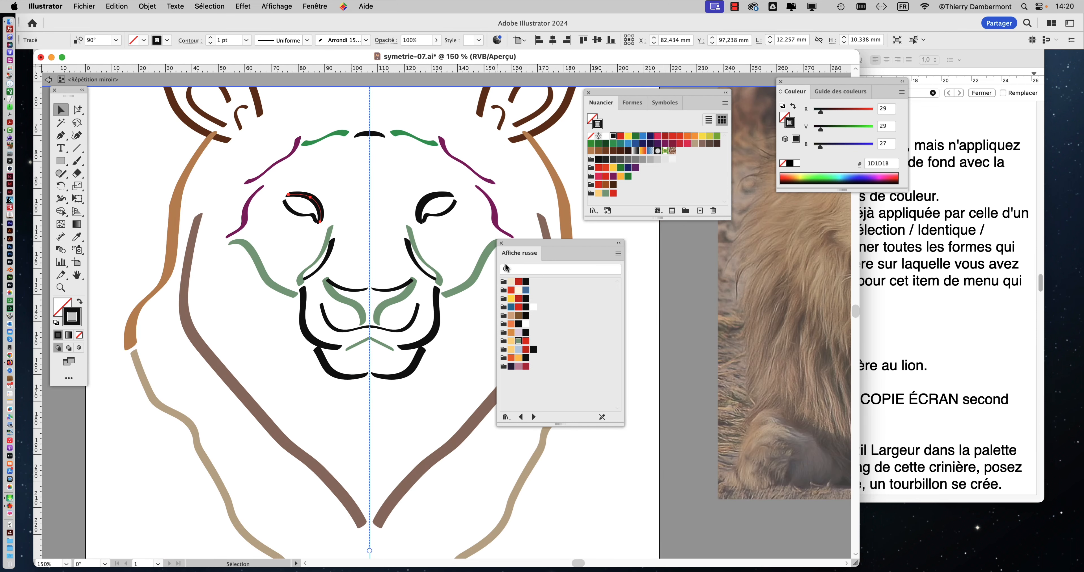
pyautogui.moveTo(514, 252); pyautogui.dragTo(624, 260)
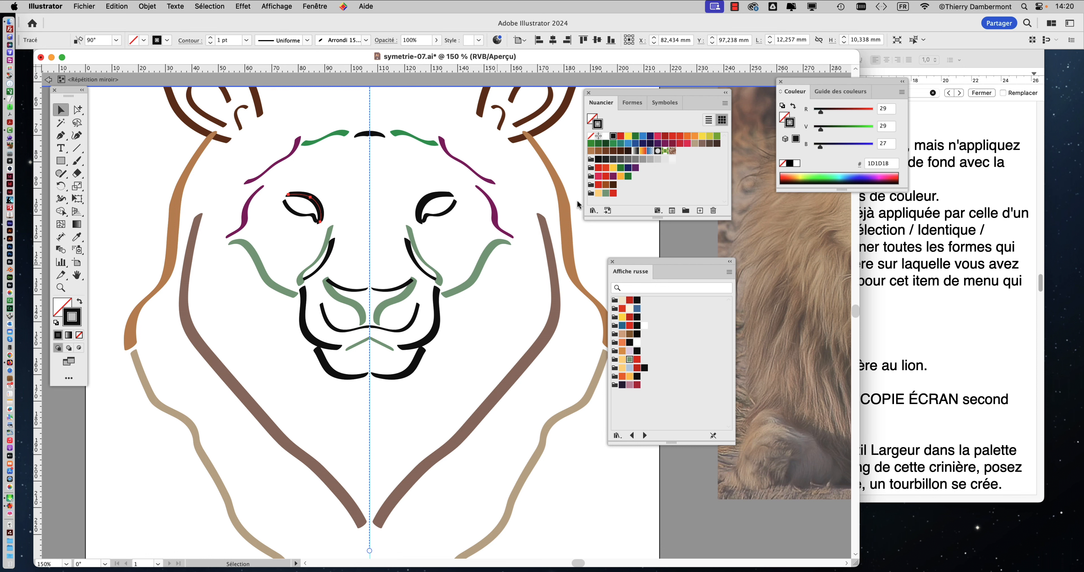
pyautogui.press('super+6')
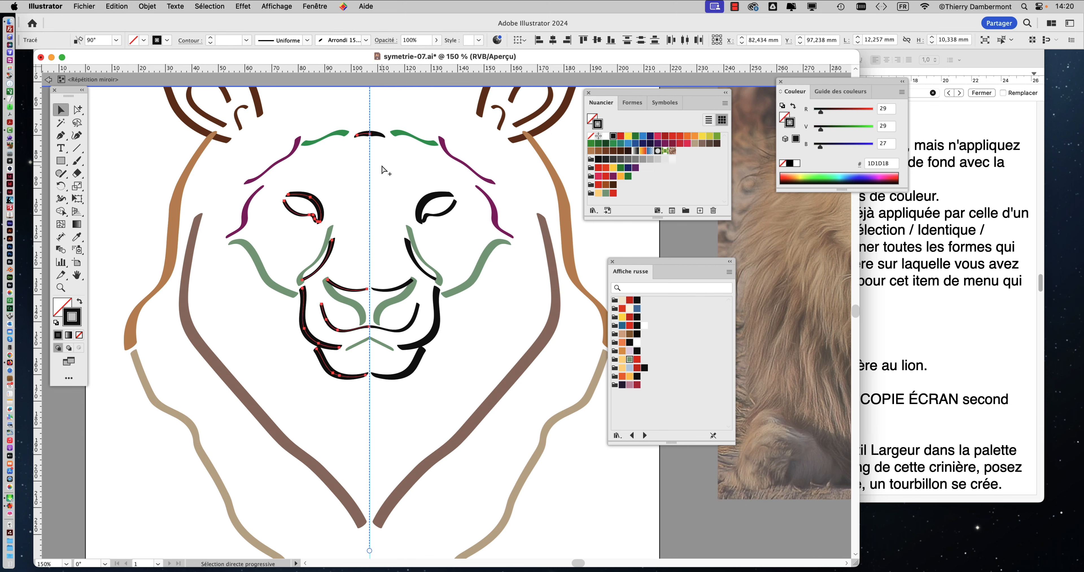
pyautogui.click(623, 378)
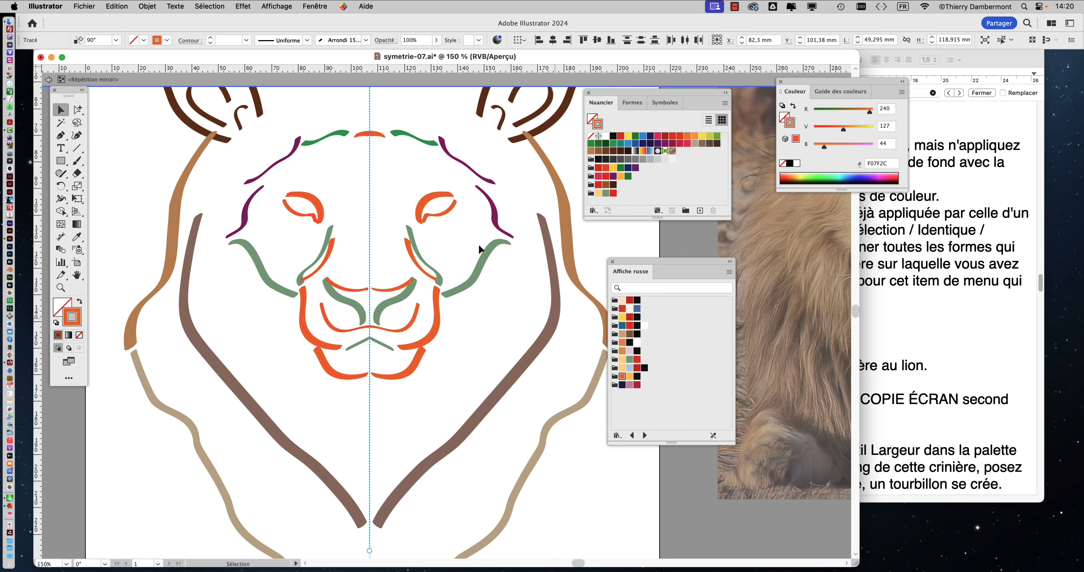
pyautogui.click(459, 246)
pyautogui.scroll(-1, 459, 245)
pyautogui.hscroll(5, 394, 244)
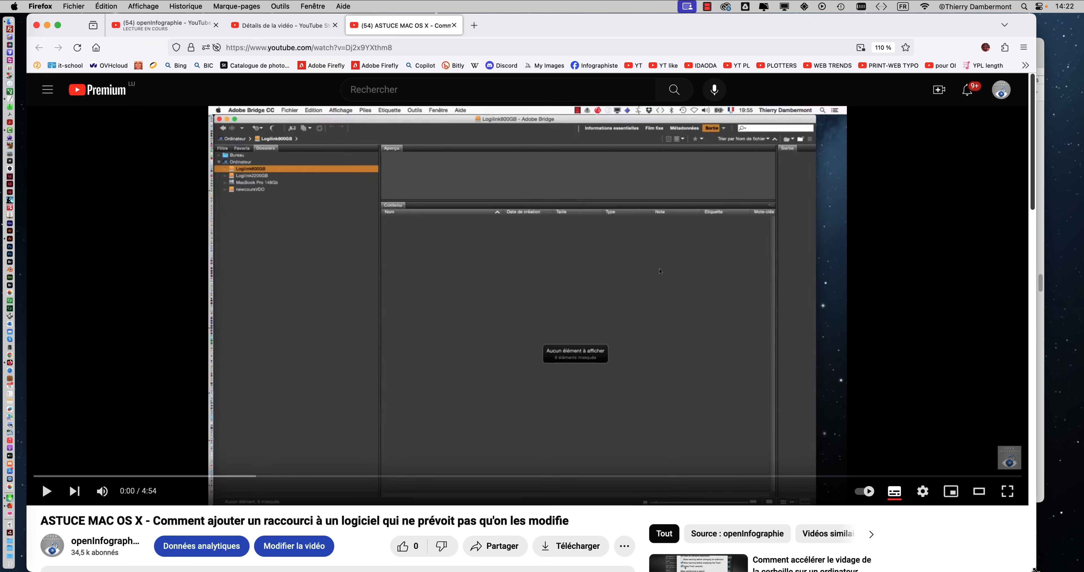
# Step: Shrink the Firefox window showing the macOS shortcut tutorial, hide all other applications, and reposition the window
pyautogui.moveTo(1027, 569); pyautogui.dragTo(821, 471)
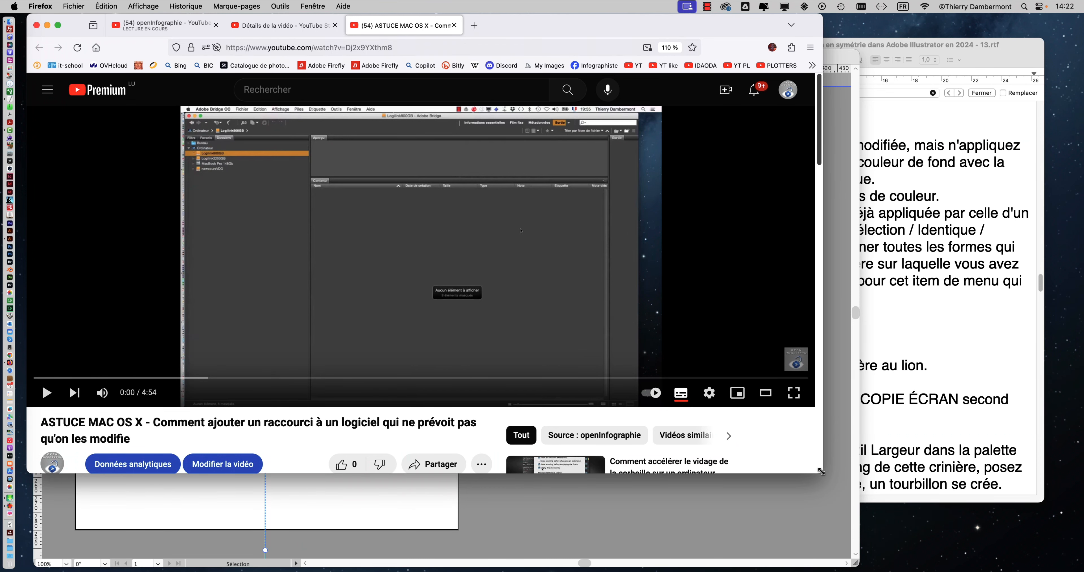
pyautogui.press('super+alt+h')
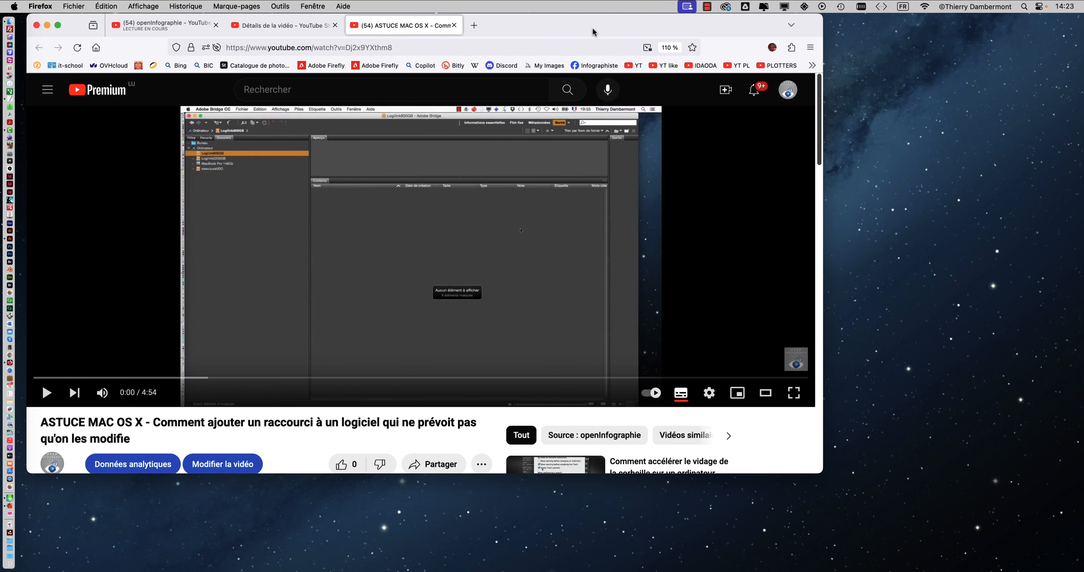
pyautogui.moveTo(592, 27); pyautogui.dragTo(644, 32)
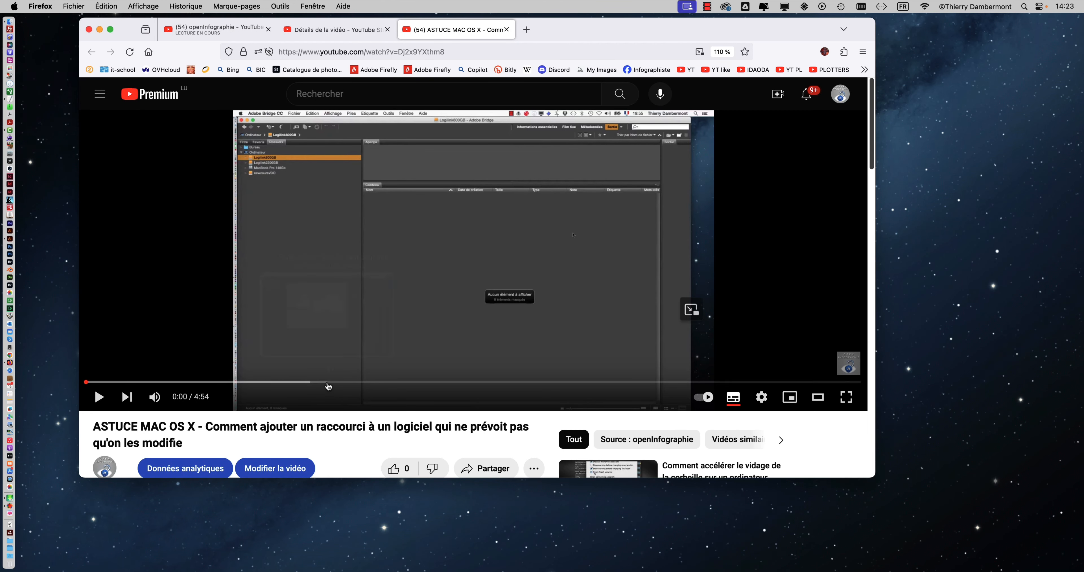
# Step: Skim the tutorial on adding application shortcuts up to 3:43, and close its tab and the browser window
pyautogui.moveTo(330, 382); pyautogui.dragTo(631, 383)
pyautogui.click(672, 383)
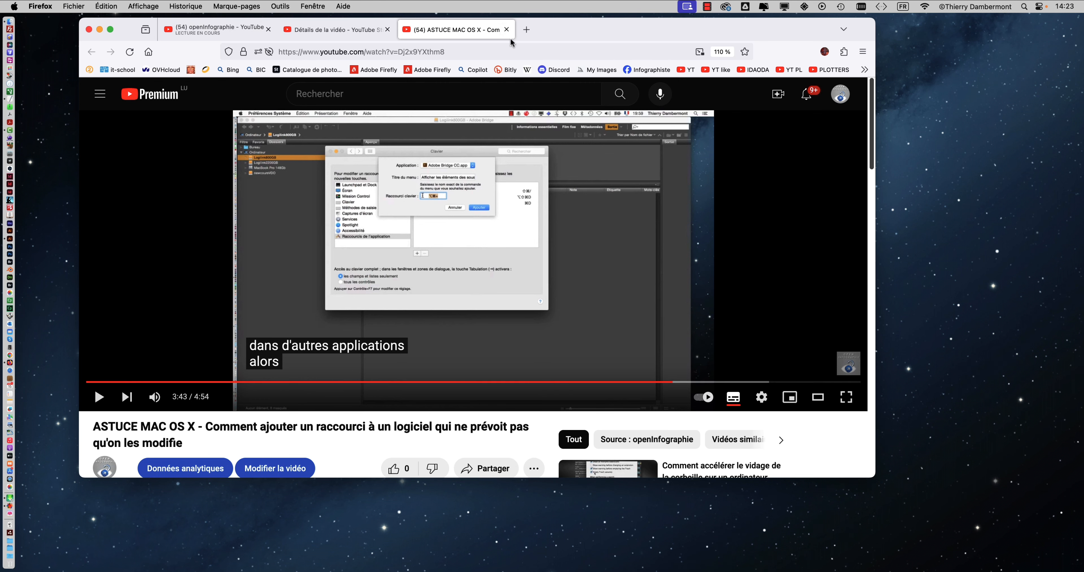
pyautogui.click(508, 30)
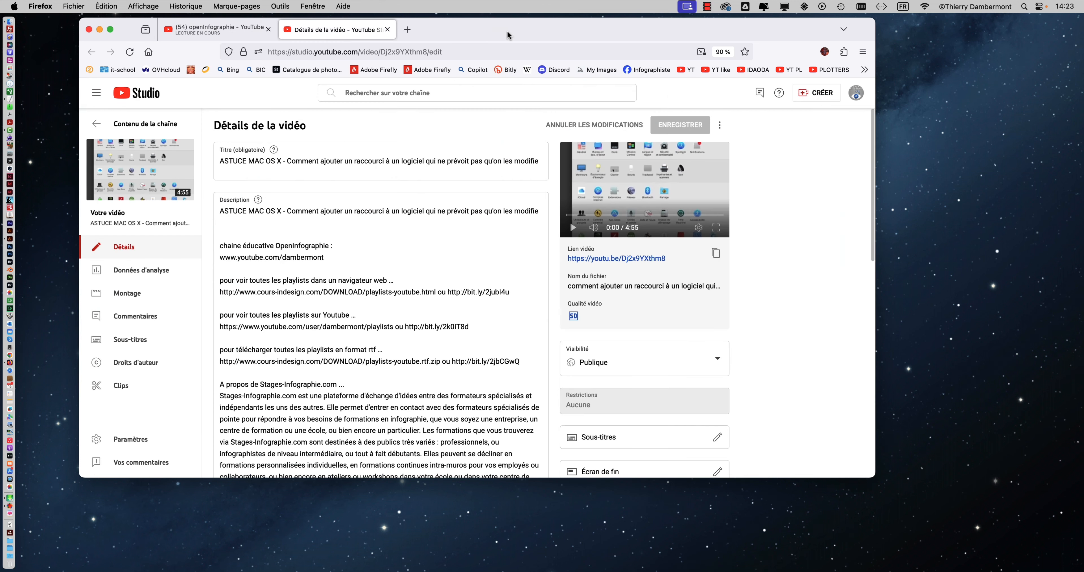
pyautogui.click(89, 30)
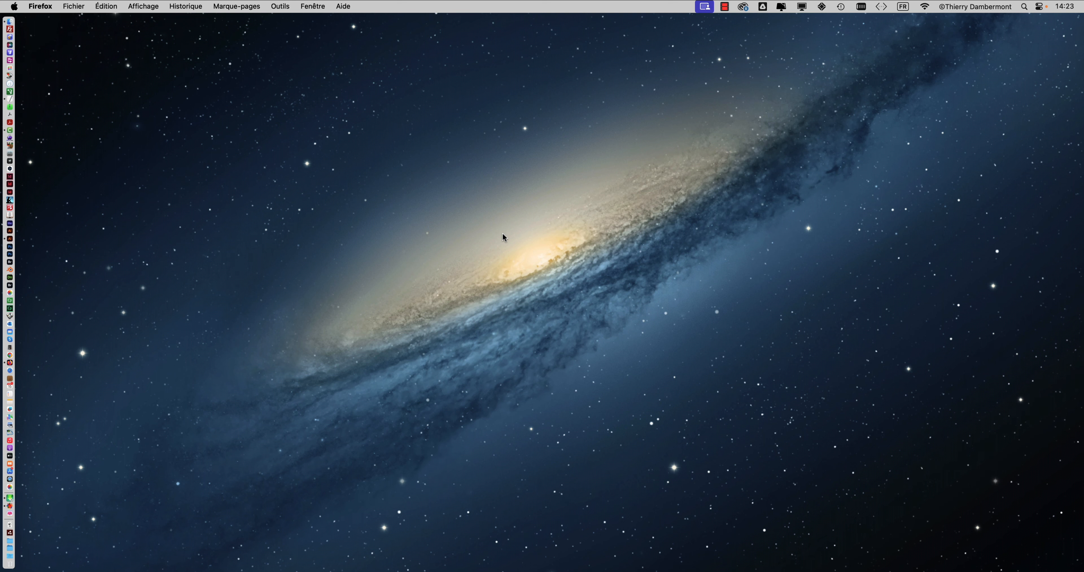
# Step: Switch back to Illustrator and bring the lion drawing procedure document in TextEdit to the front
pyautogui.press('super+Tab')
pyautogui.press('super+Tab')
pyautogui.press('super+Tab')
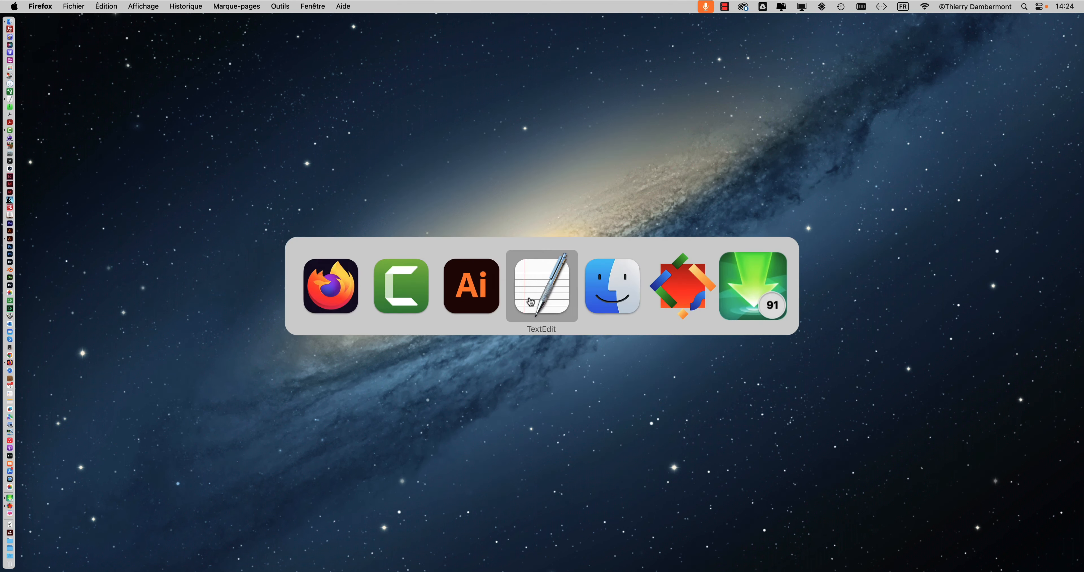
pyautogui.press('super+Tab')
pyautogui.press('super+Tab')
pyautogui.press('super+Tab')
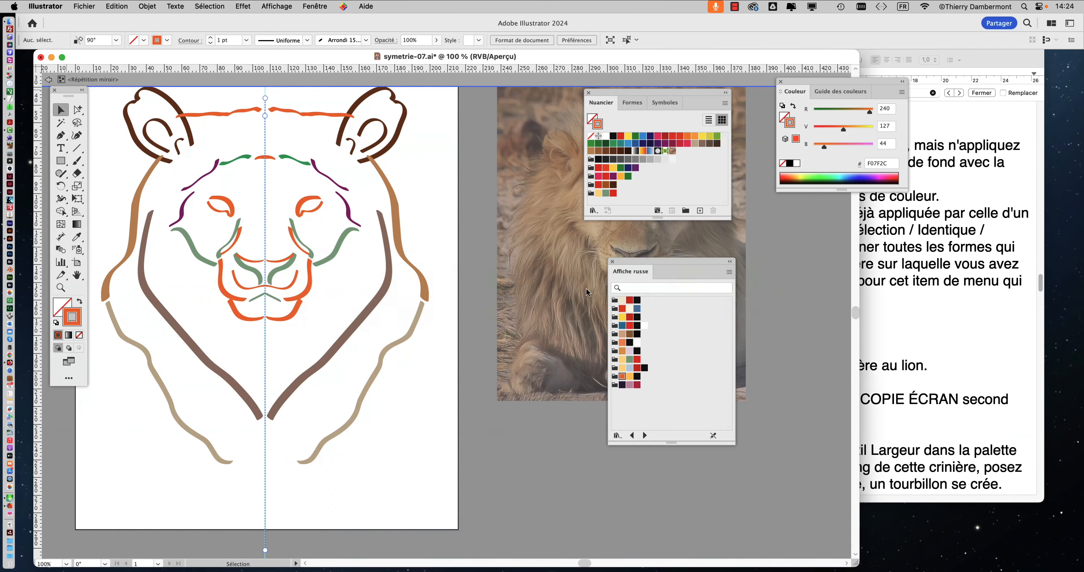
pyautogui.click(910, 311)
pyautogui.scroll(-1, 779, 310)
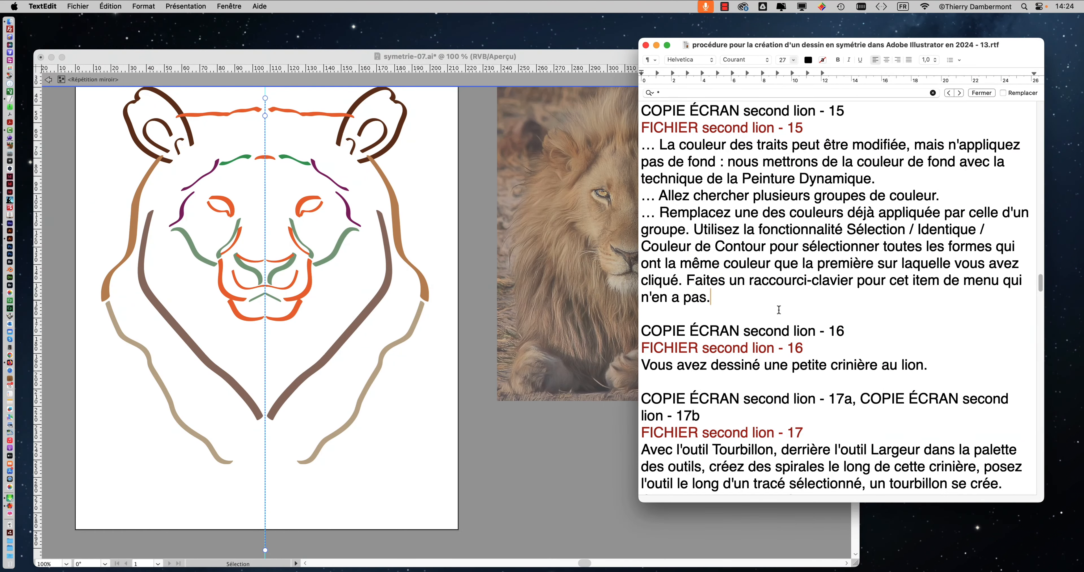
# Step: Highlight the sentence about replacing an applied colour in the second lion - 15 notes and insert a comma after "appliquée"
pyautogui.moveTo(659, 212); pyautogui.dragTo(682, 230)
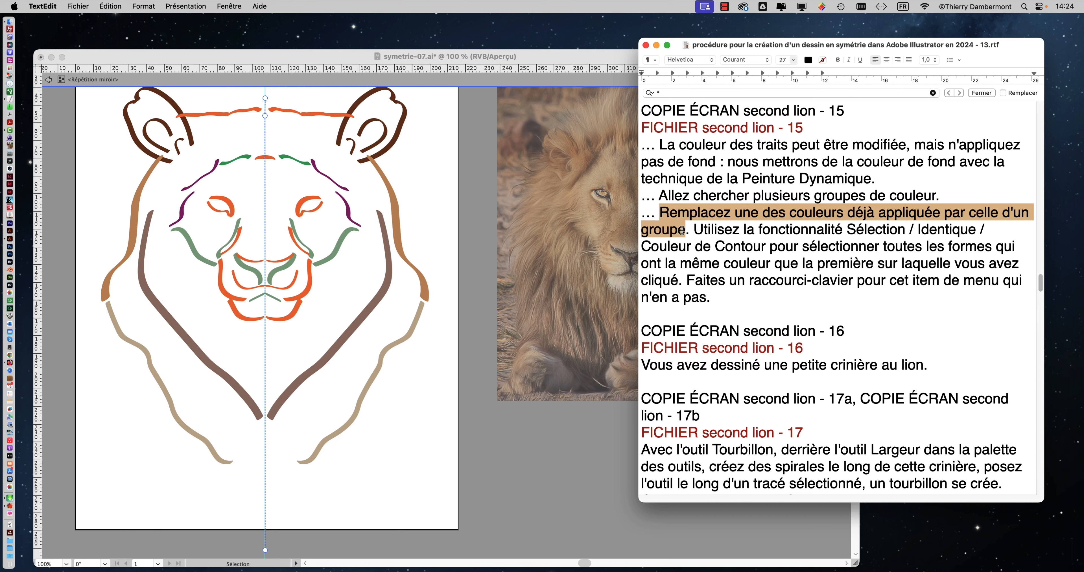
pyautogui.click(943, 213)
pyautogui.write(',')
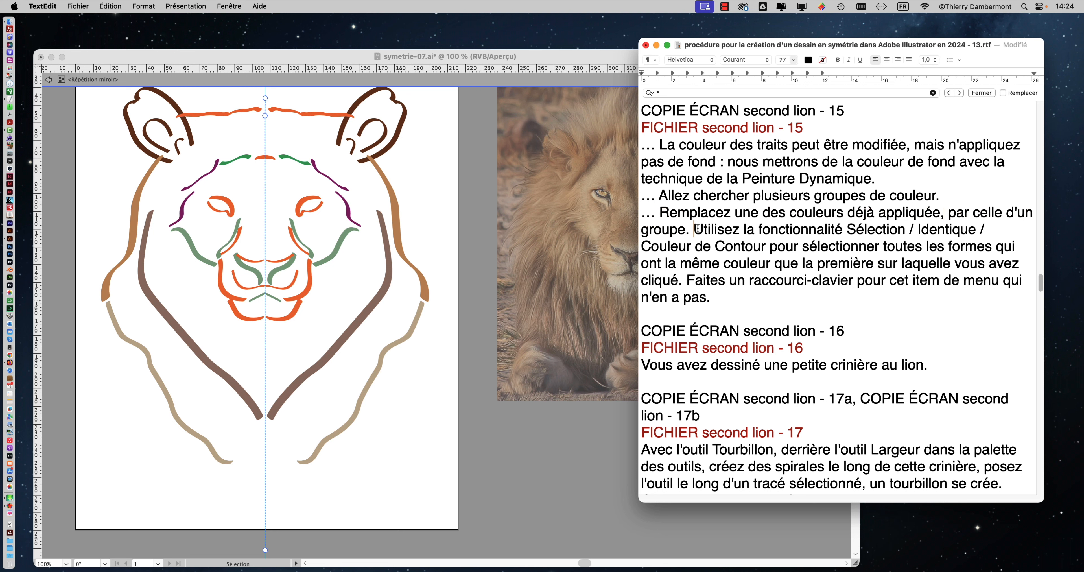
# Step: Highlight the instruction on the Sélection / Identique function and change "Contour" to lowercase "contour" in "Couleur de Contour"
pyautogui.moveTo(694, 230); pyautogui.dragTo(980, 230)
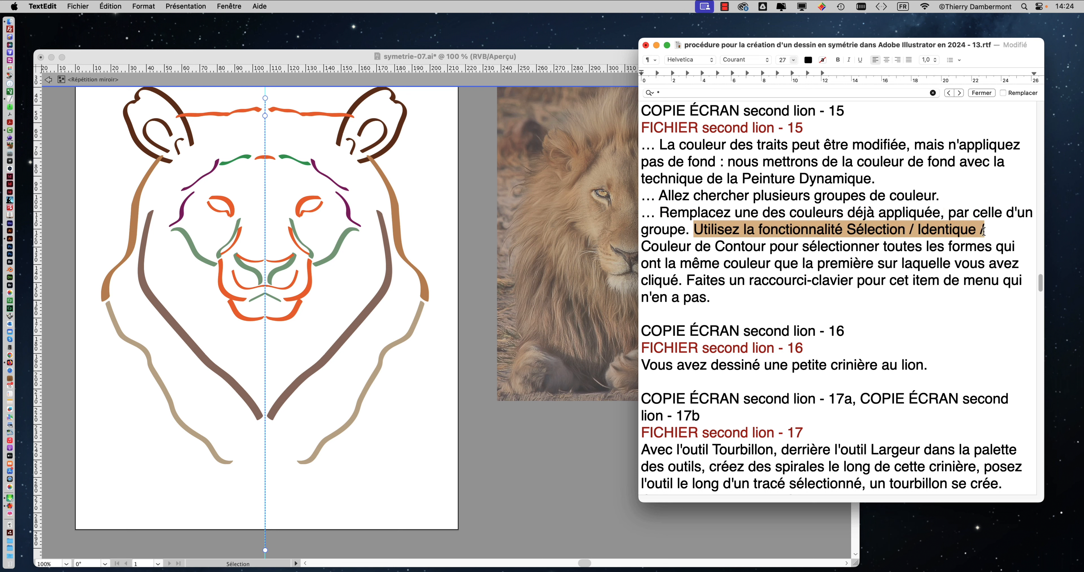
pyautogui.moveTo(678, 247); pyautogui.dragTo(725, 248)
pyautogui.click(725, 247)
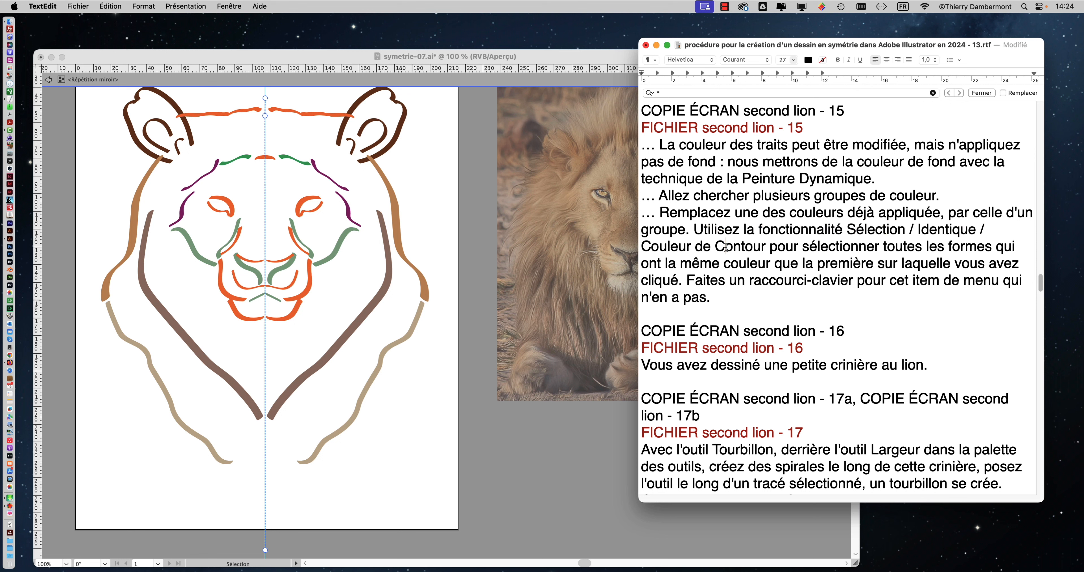
pyautogui.press('BackSpace')
pyautogui.write('c')
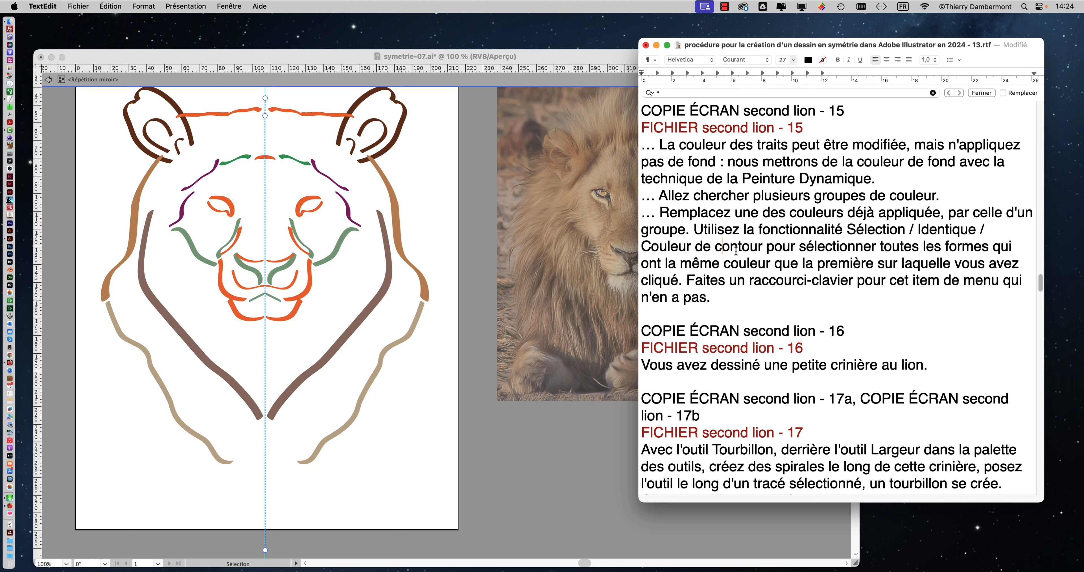
# Step: Insert "de contour" after "la même couleur" and highlight the closing sentence about making a shortcut for the menu item
pyautogui.click(769, 263)
pyautogui.write('de contour')
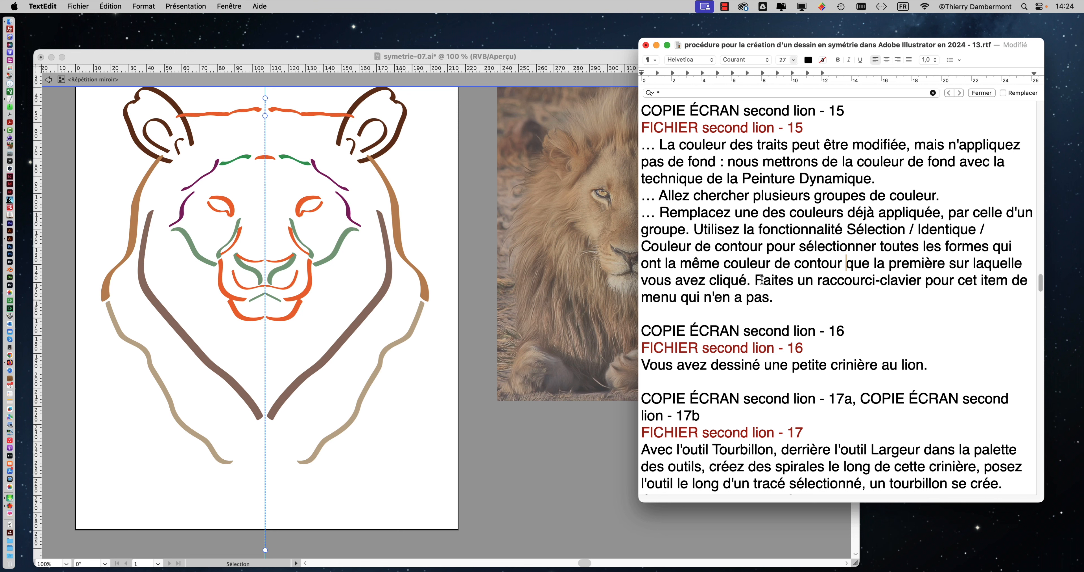
pyautogui.moveTo(764, 280); pyautogui.dragTo(793, 293)
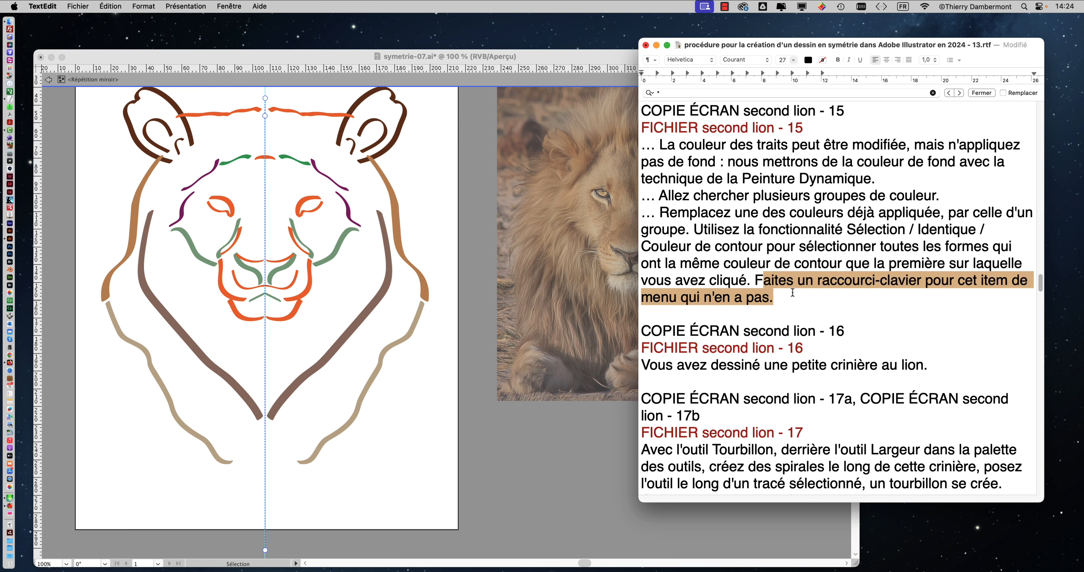